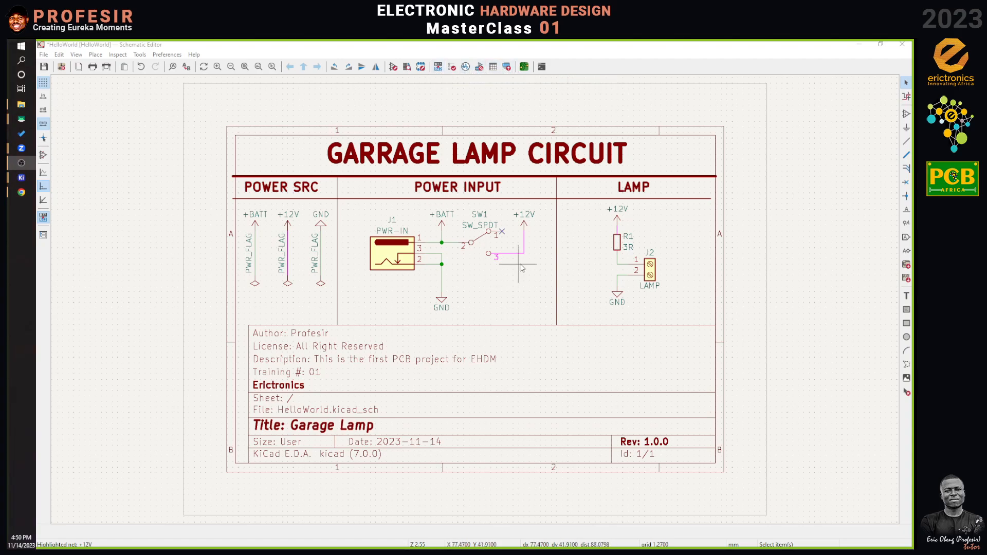
Step: Clear the reference annotations of all symbols across the entire schematic
{"action": "scroll", "coordinate": [522, 269], "scroll_direction": "up", "scroll_amount": 2}
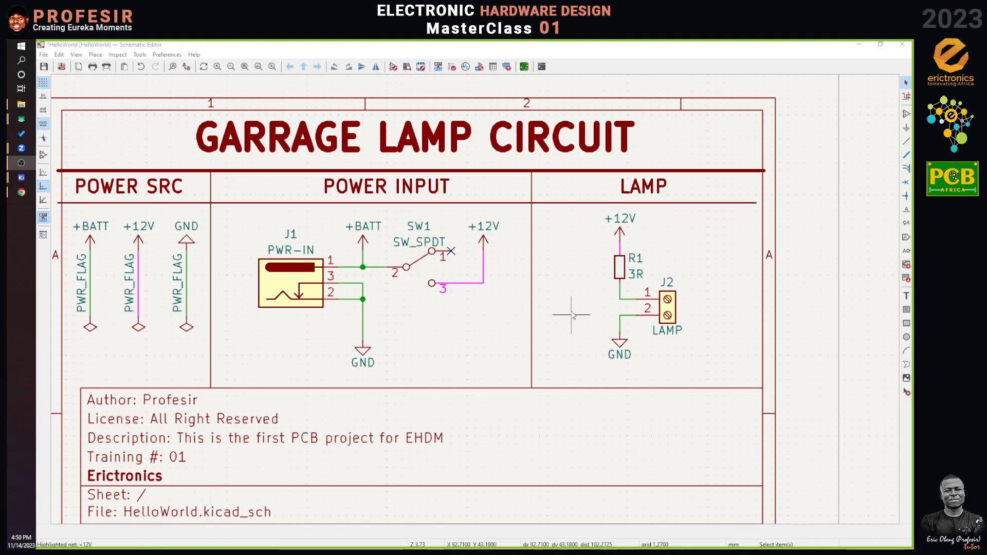
{"action": "left_click", "coordinate": [678, 299]}
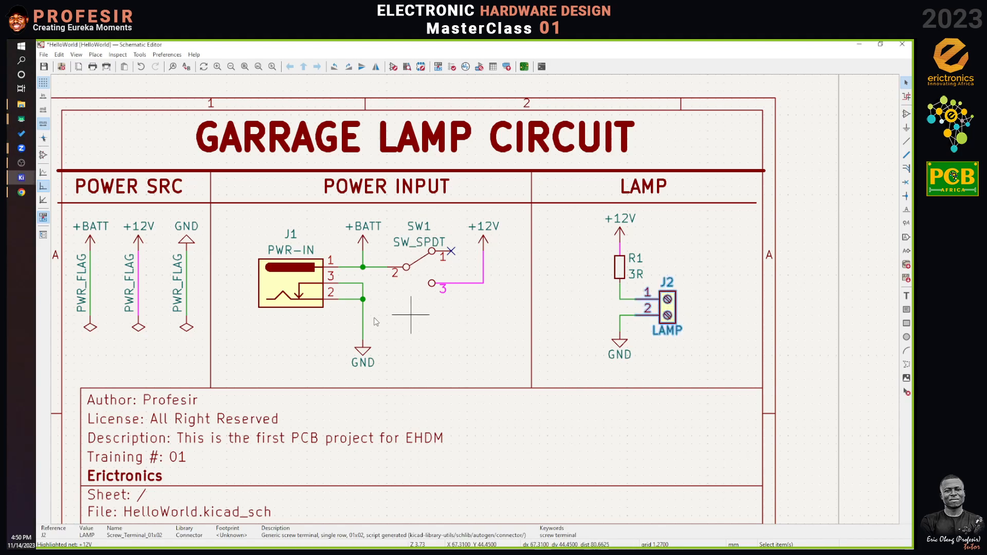
{"action": "left_click", "coordinate": [278, 289]}
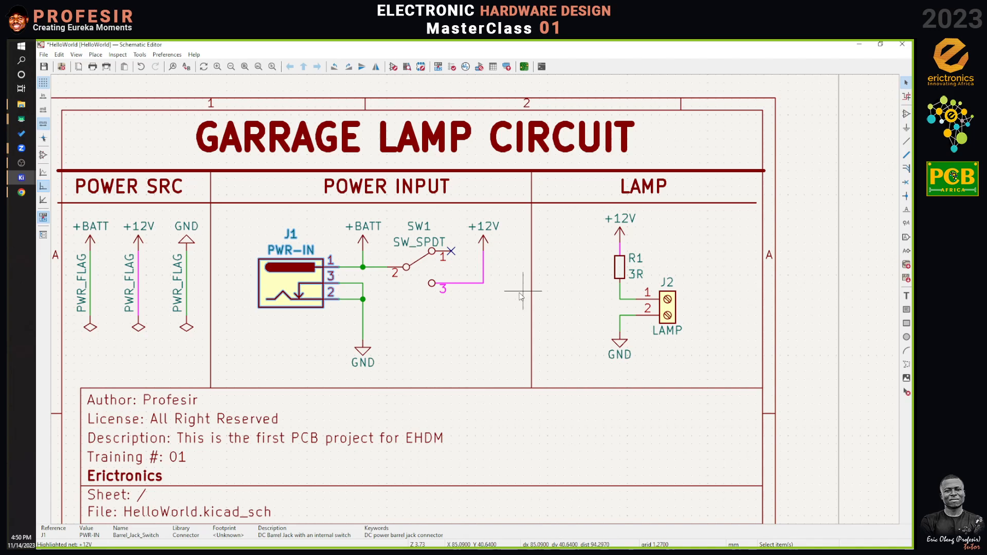
{"action": "left_click", "coordinate": [438, 67]}
{"action": "mouse_move", "coordinate": [411, 128]}
{"action": "left_mouse_down"}
{"action": "mouse_move", "coordinate": [335, 229]}
{"action": "mouse_move", "coordinate": [330, 183]}
{"action": "left_mouse_up"}
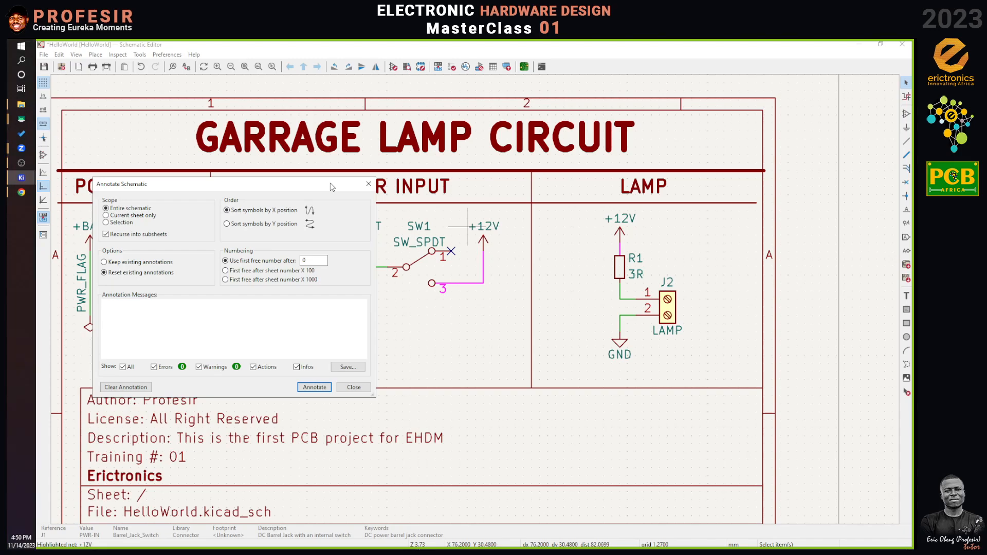
{"action": "left_click", "coordinate": [125, 387]}
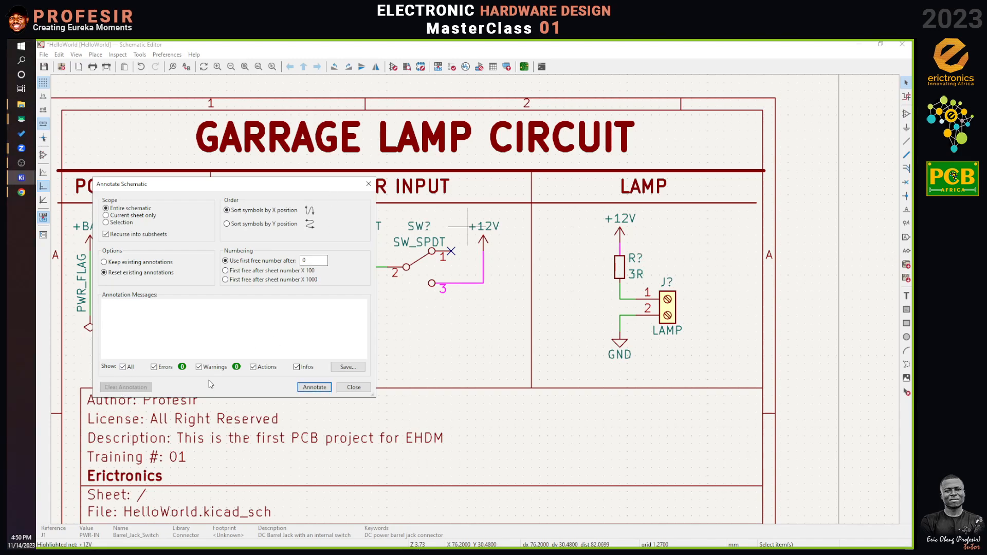
{"action": "left_click", "coordinate": [354, 387]}
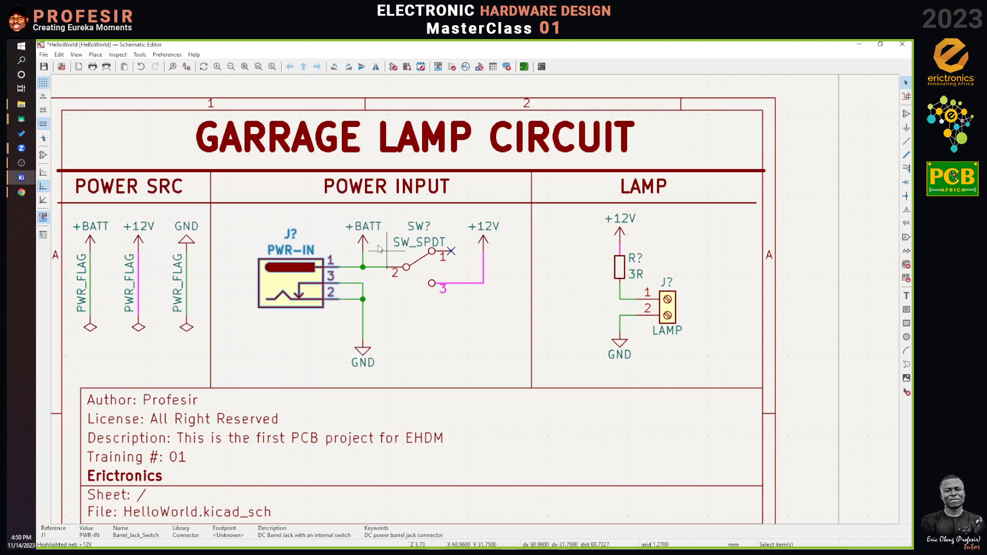
Step: Inspect the unannotated LAMP and PWR-IN connectors, viewing the PWR-IN symbol's properties without changing them
{"action": "left_click", "coordinate": [454, 340]}
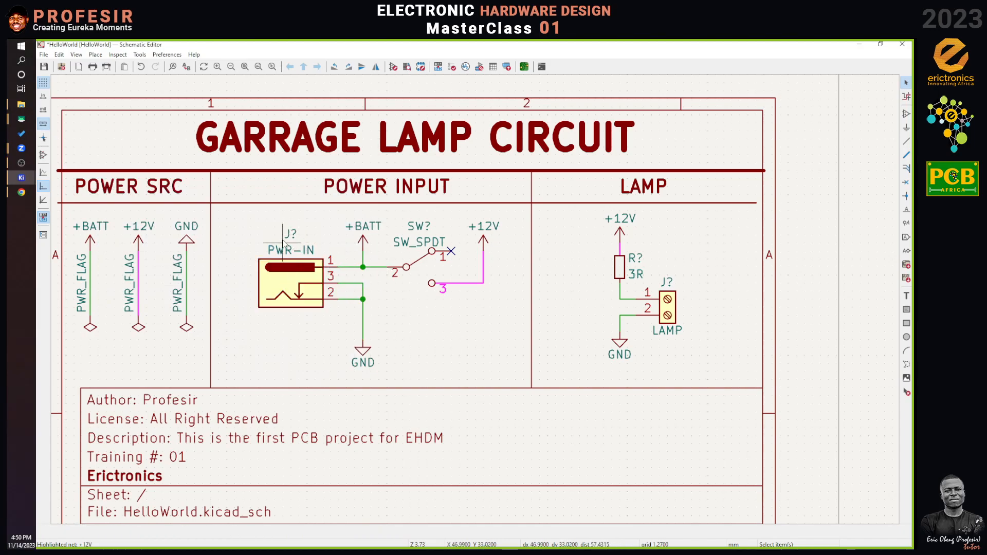
{"action": "left_click", "coordinate": [670, 314]}
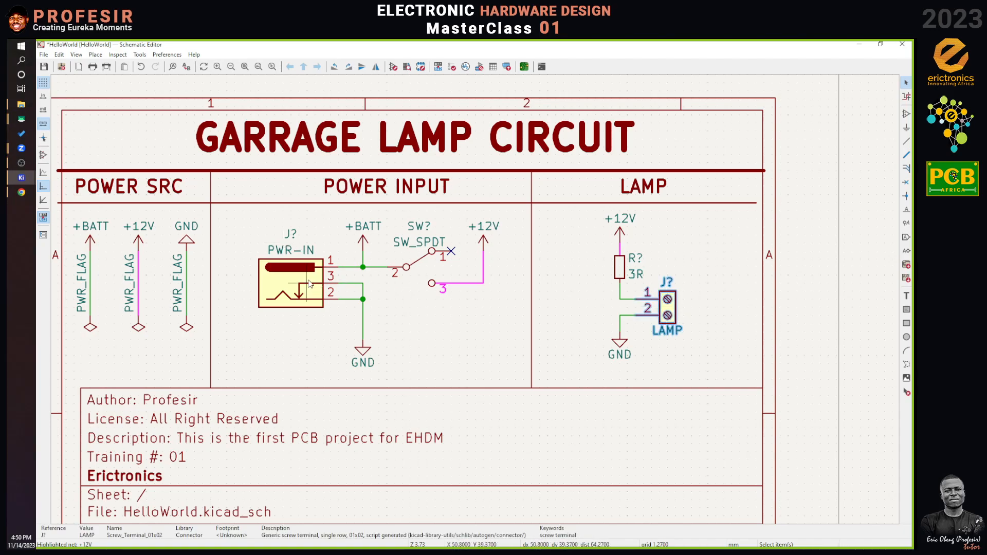
{"action": "left_click", "coordinate": [288, 288]}
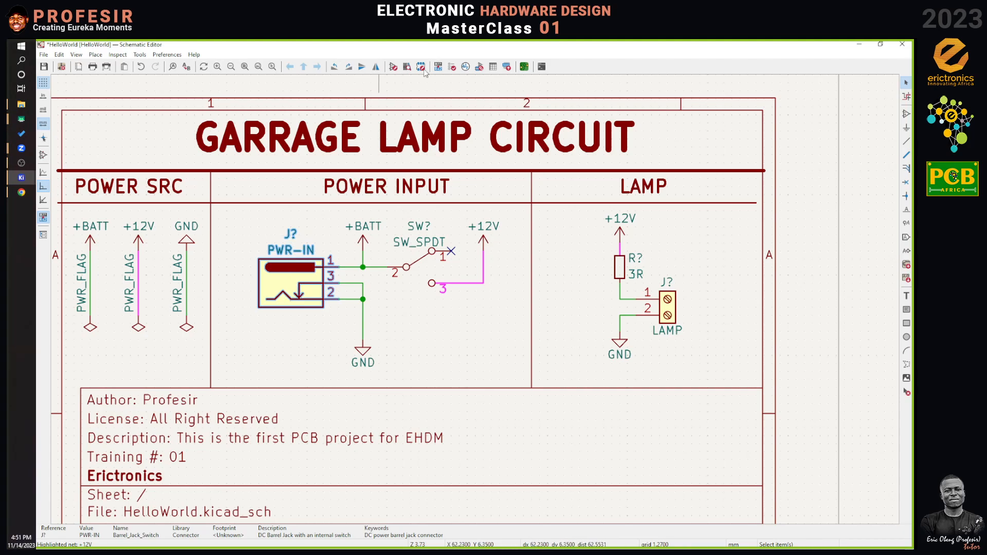
{"action": "double_click", "coordinate": [286, 279]}
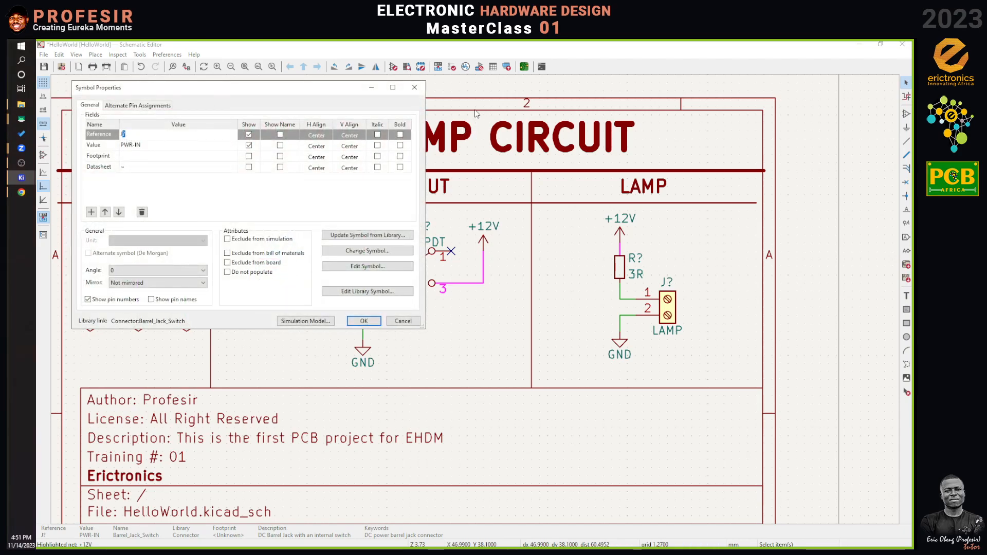
{"action": "left_click", "coordinate": [415, 87]}
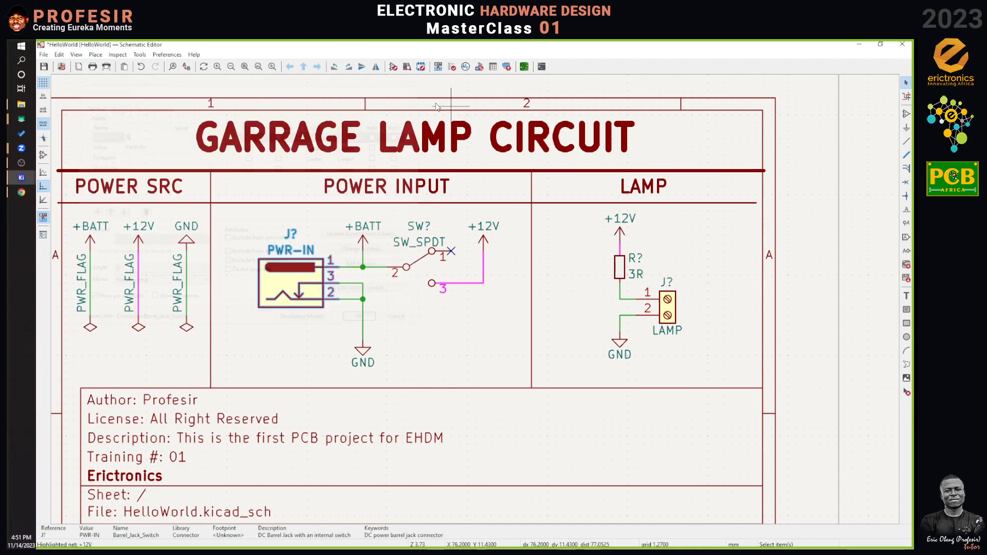
{"action": "left_click", "coordinate": [823, 147]}
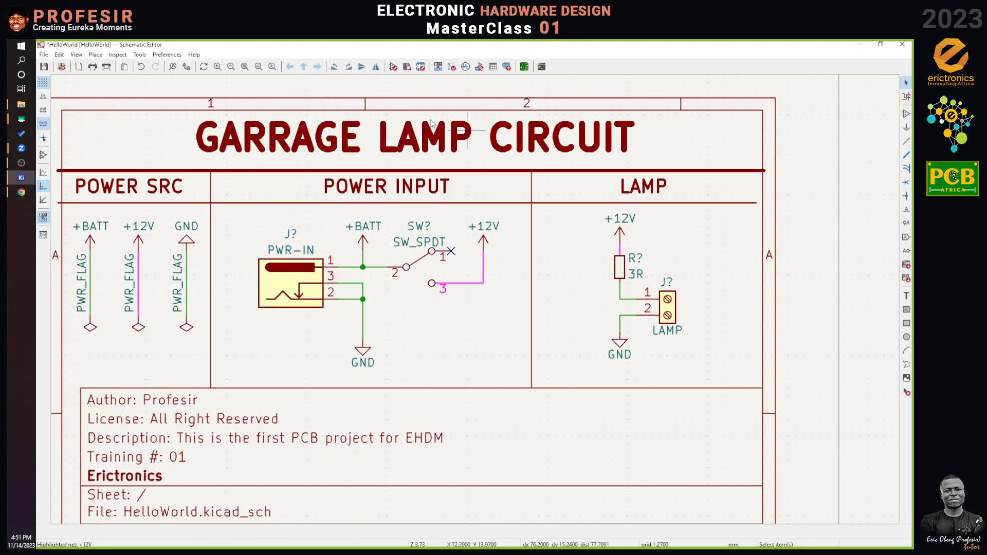
Step: Annotate the entire schematic, sorting symbols by X position, resetting existing annotations and using the first free number after 0
{"action": "left_click", "coordinate": [440, 70]}
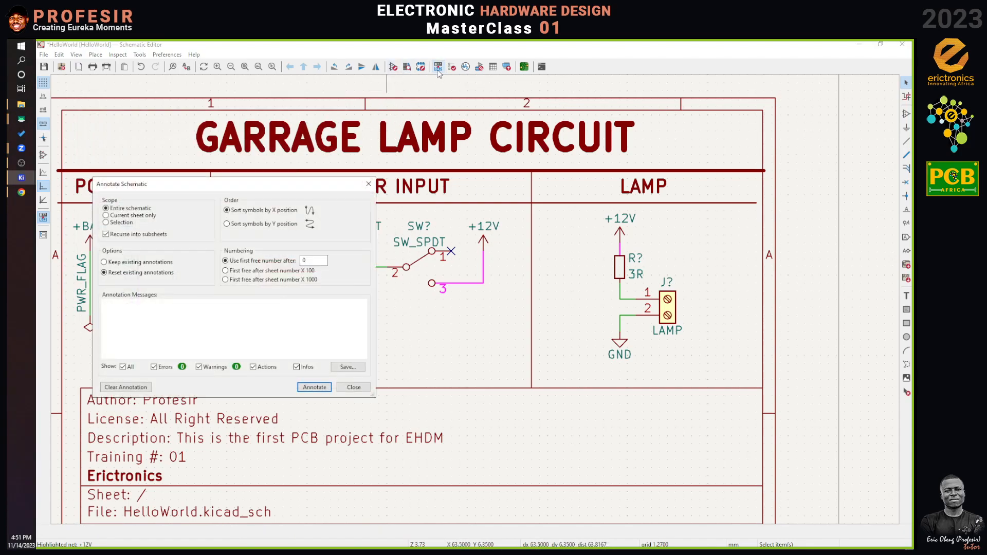
{"action": "left_click", "coordinate": [314, 387]}
{"action": "left_click", "coordinate": [354, 387]}
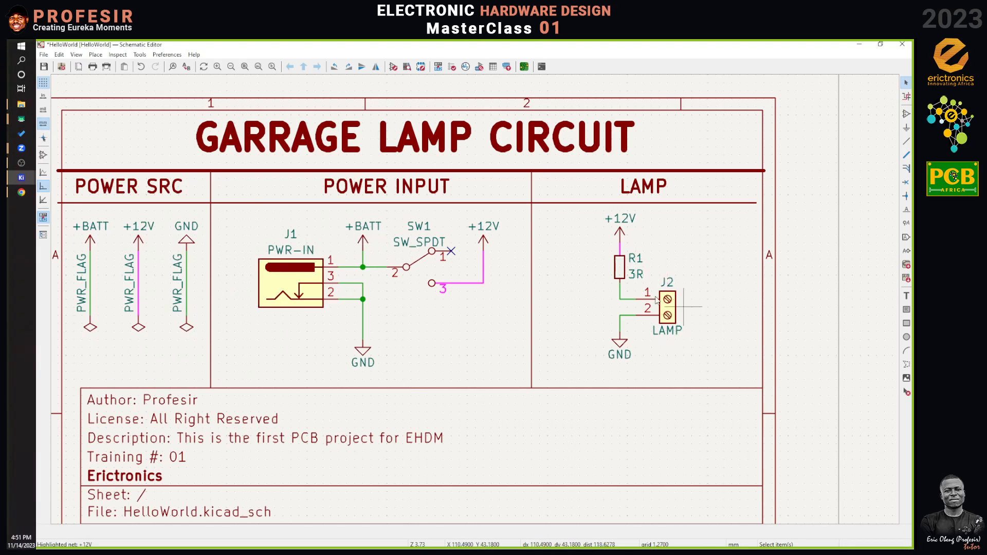
Step: Run the electrical rules check on the annotated schematic and close the checker
{"action": "left_click", "coordinate": [452, 68]}
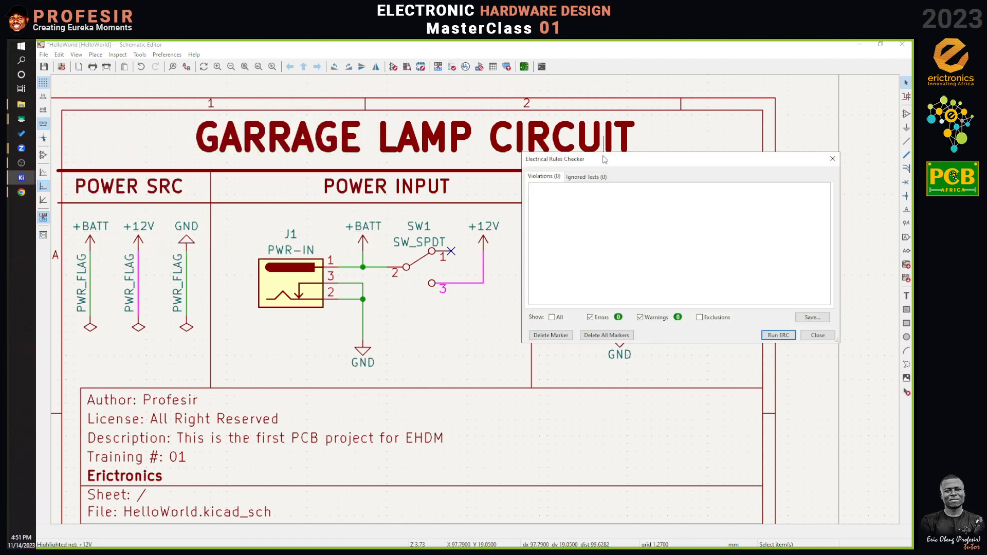
{"action": "left_click_drag", "start_coordinate": [661, 164], "coordinate": [353, 188]}
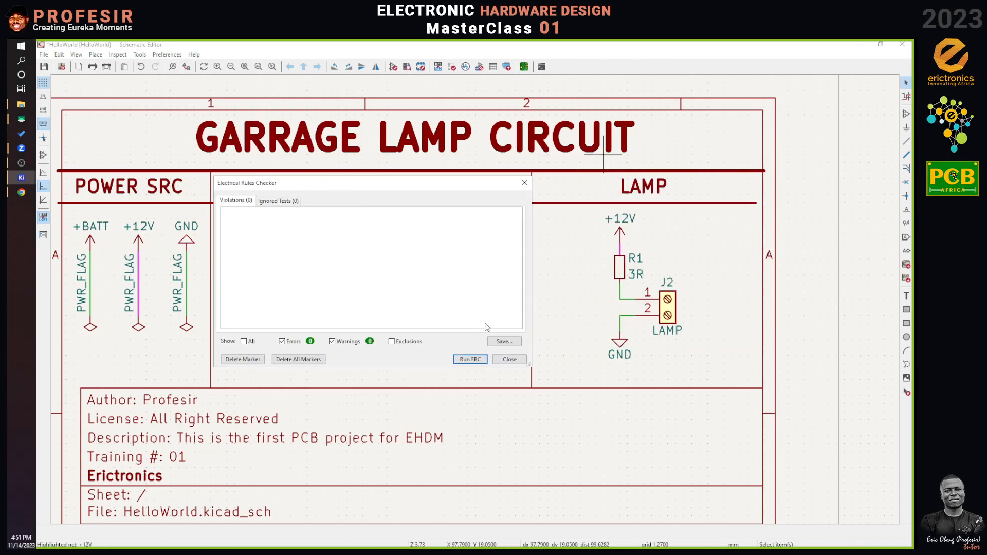
{"action": "left_click", "coordinate": [463, 361]}
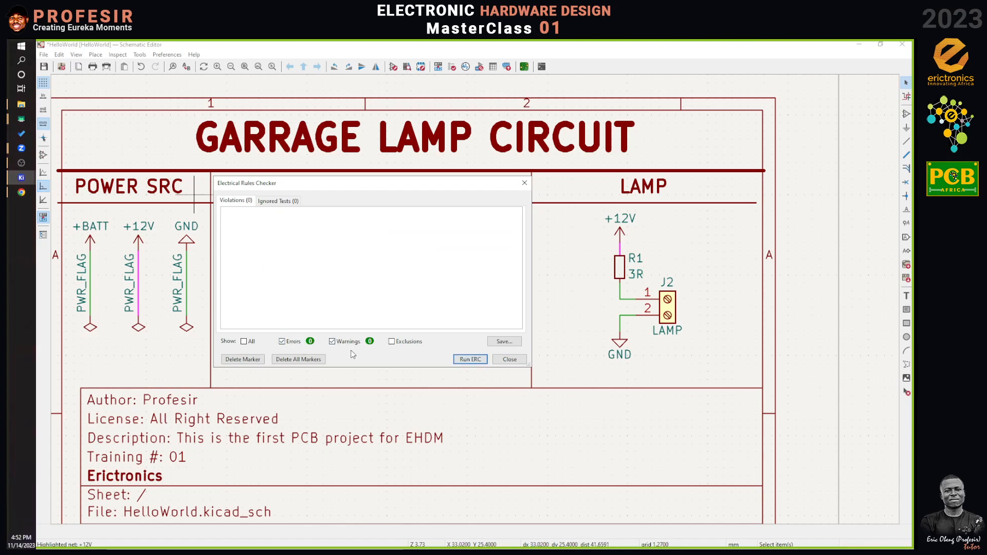
{"action": "left_click", "coordinate": [502, 360]}
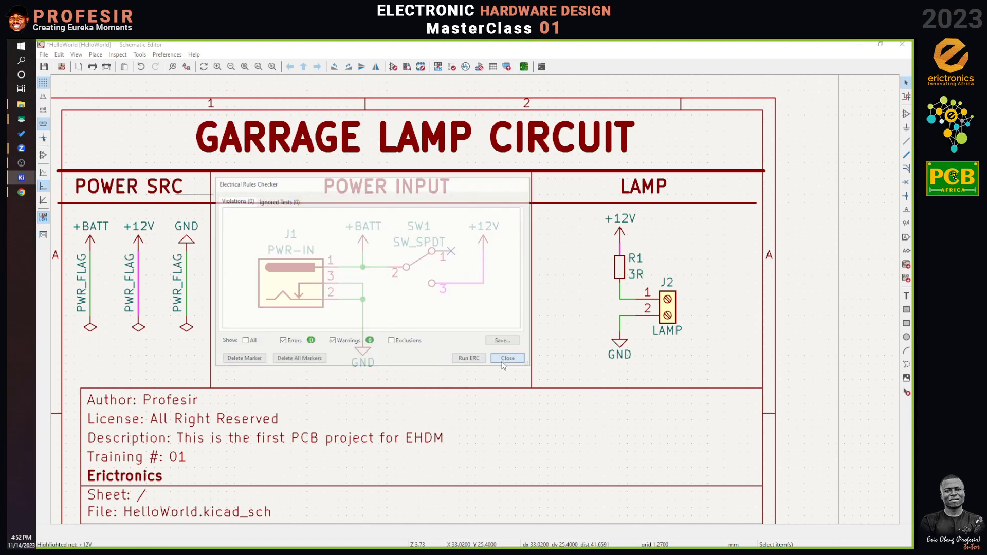
Step: Delete the no-connect flag from pin 1 of switch SW1
{"action": "scroll", "coordinate": [459, 260], "scroll_direction": "up", "scroll_amount": 5}
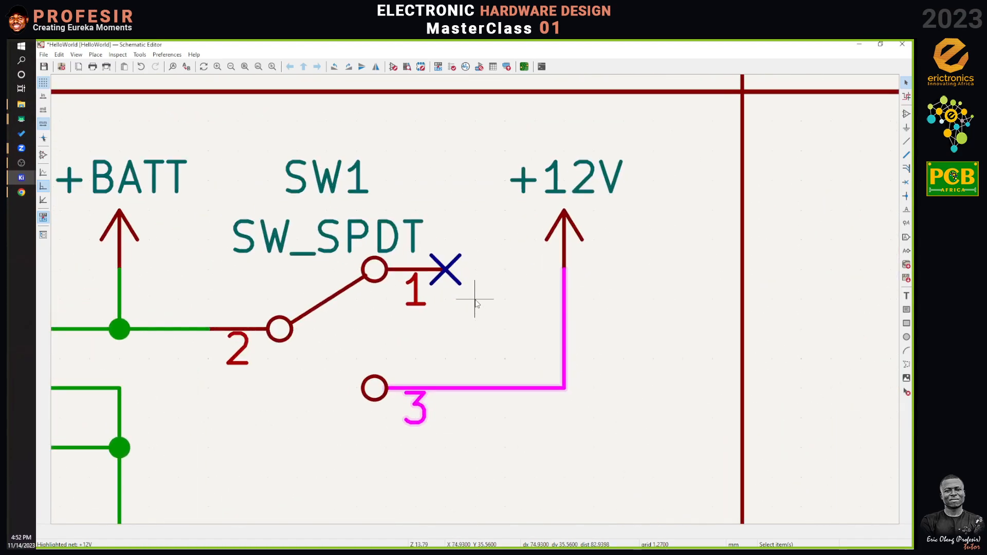
{"action": "scroll", "coordinate": [472, 292], "scroll_direction": "up", "scroll_amount": 4}
{"action": "left_click", "coordinate": [427, 251]}
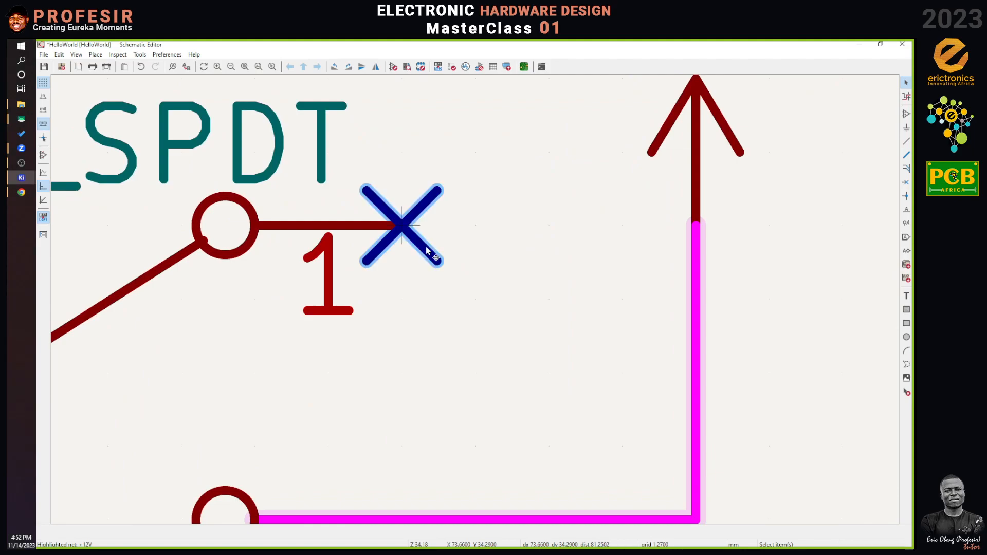
{"action": "key", "text": "Delete"}
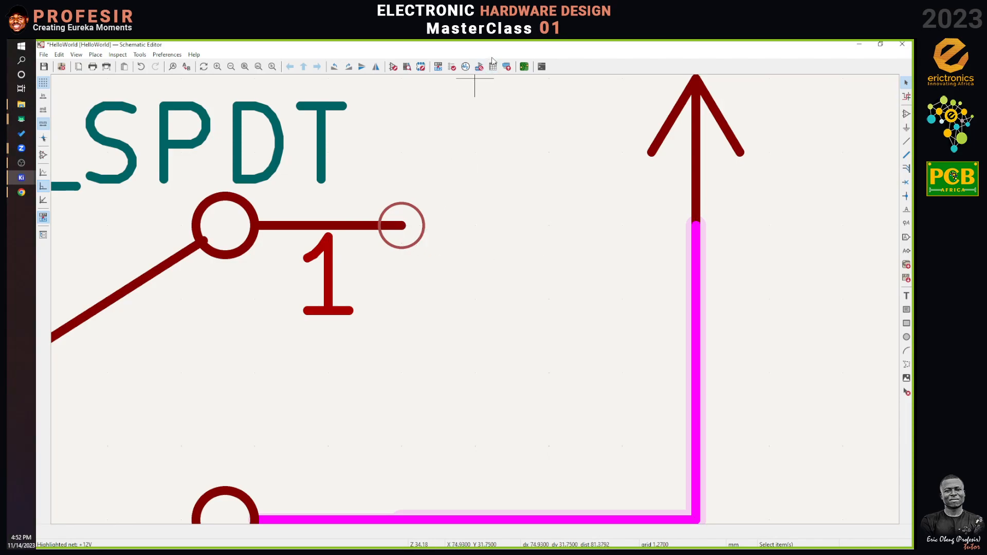
Step: Run the electrical rules check with SW1 pin 1 unflagged and inspect the marked location on the schematic
{"action": "left_click", "coordinate": [452, 67]}
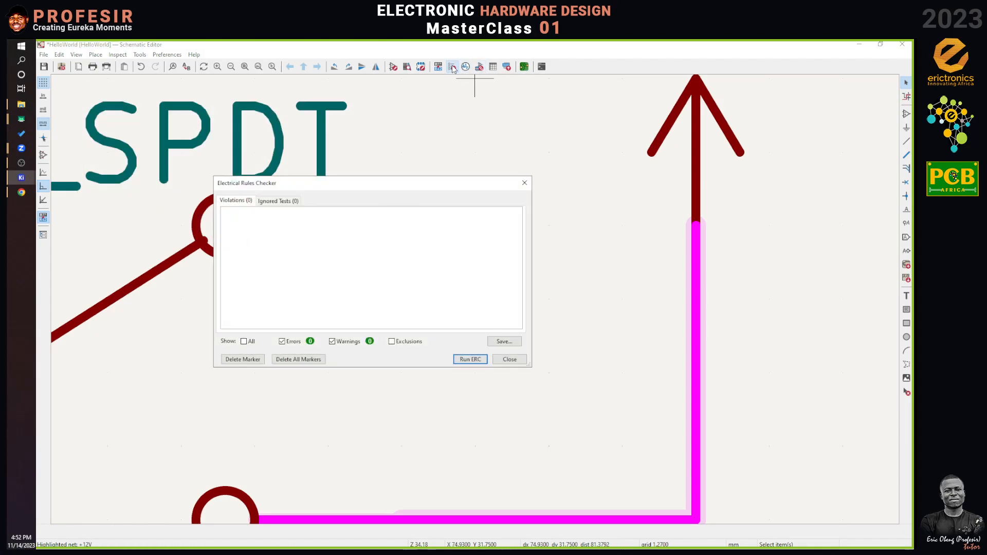
{"action": "left_click", "coordinate": [469, 359]}
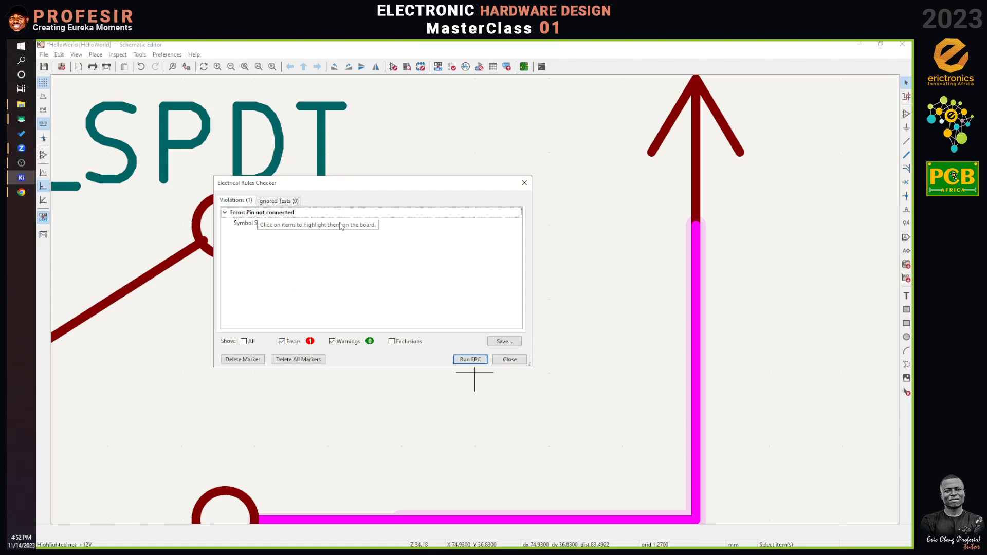
{"action": "left_click_drag", "start_coordinate": [419, 185], "coordinate": [728, 178]}
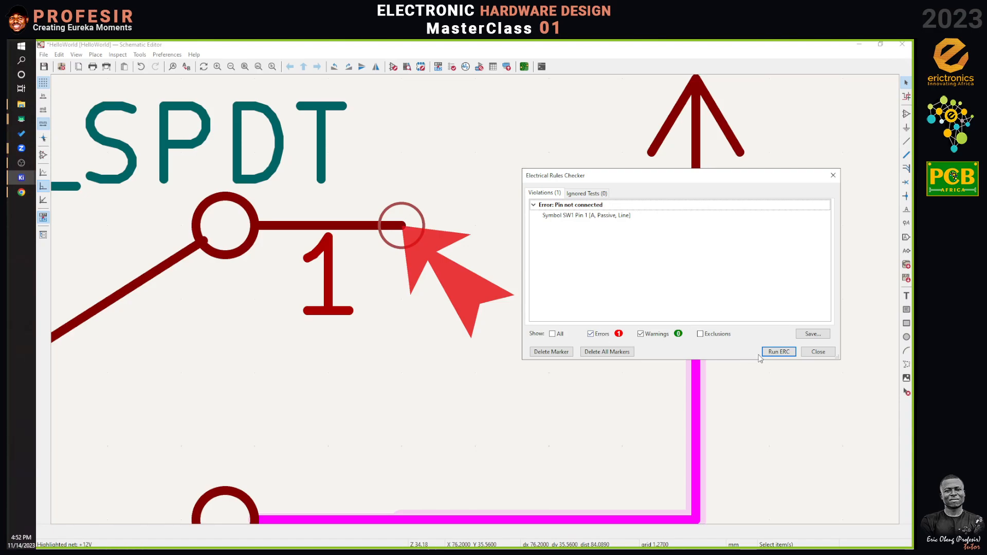
{"action": "left_click", "coordinate": [818, 353]}
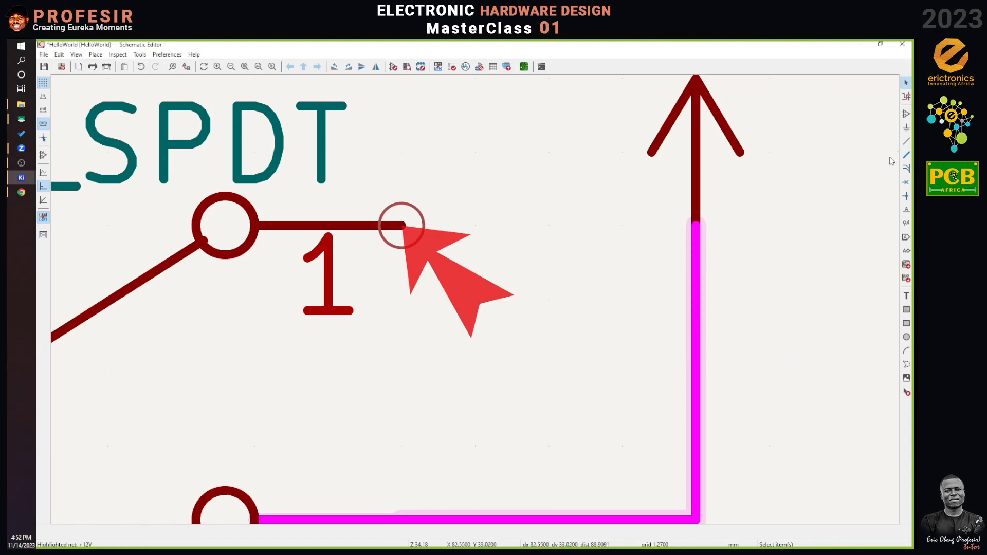
Step: Place a no-connect flag on pin 1 of switch SW1 and rerun the electrical rules check
{"action": "left_click", "coordinate": [906, 184]}
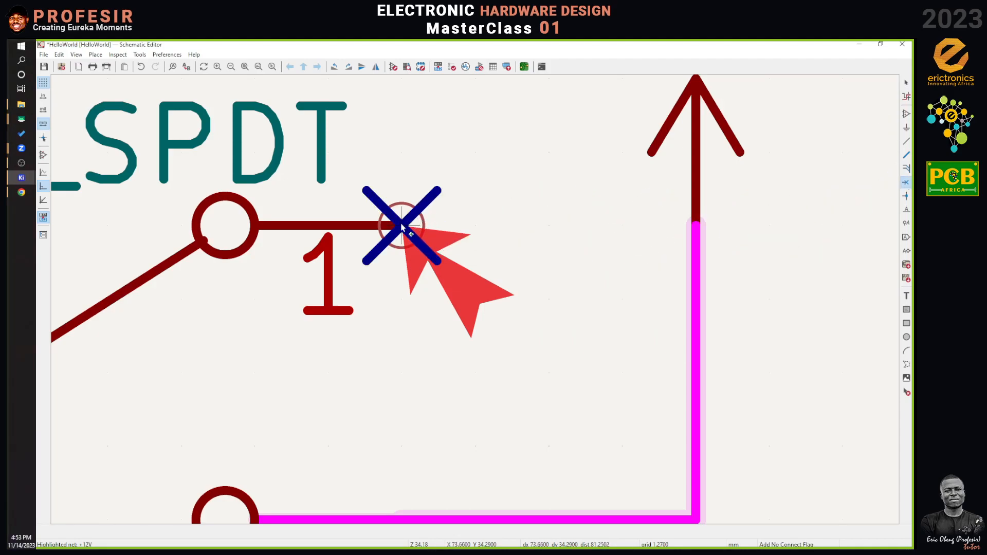
{"action": "left_click", "coordinate": [401, 225]}
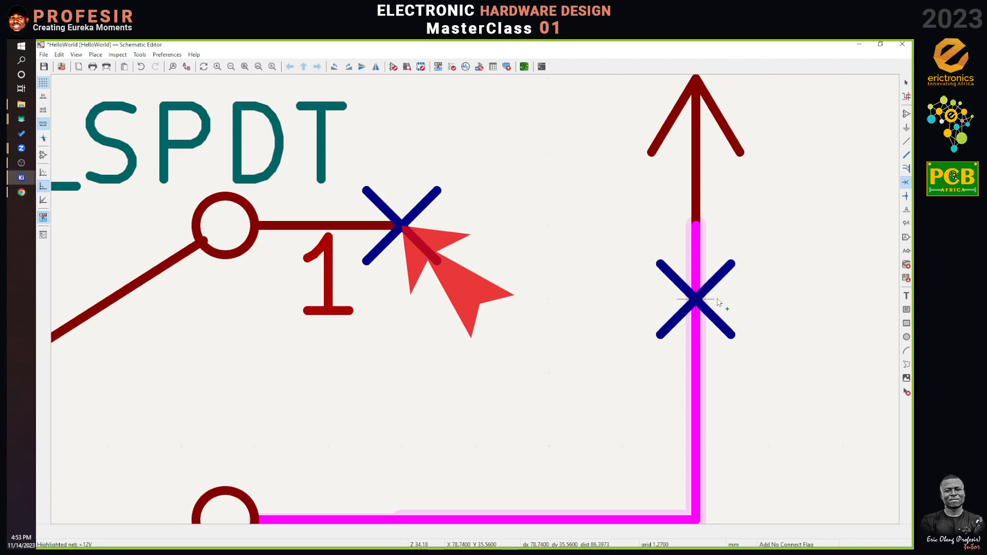
{"action": "key", "text": "Escape"}
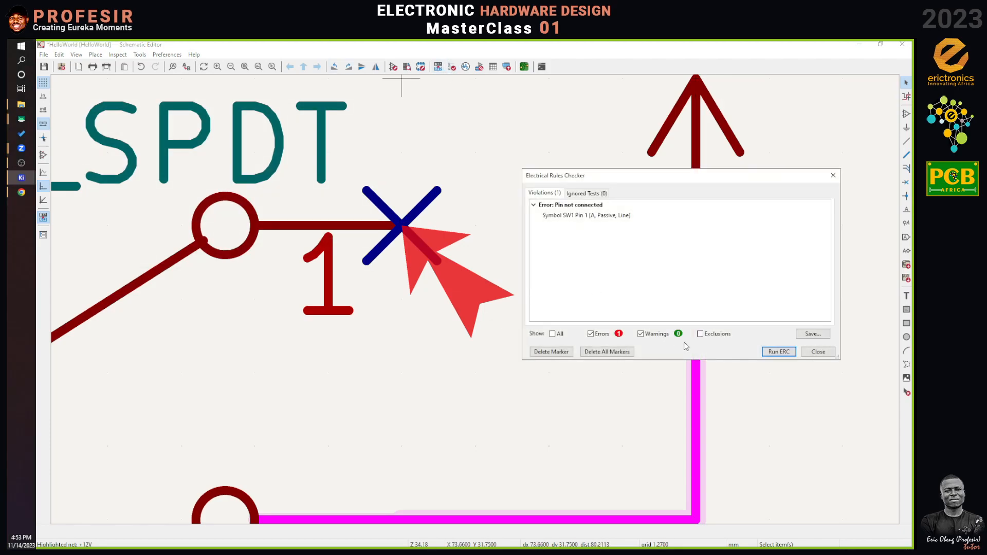
{"action": "left_click", "coordinate": [778, 351]}
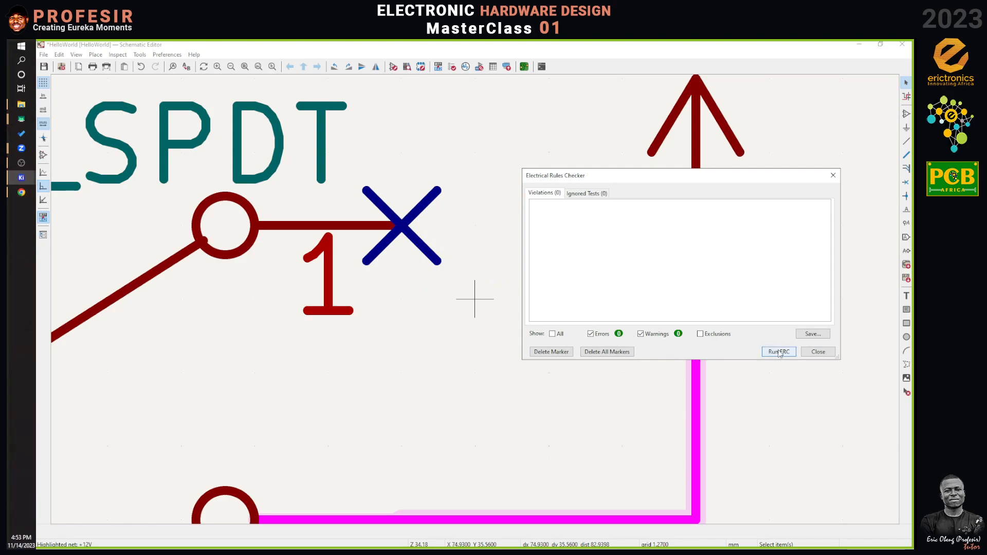
{"action": "left_click", "coordinate": [818, 352]}
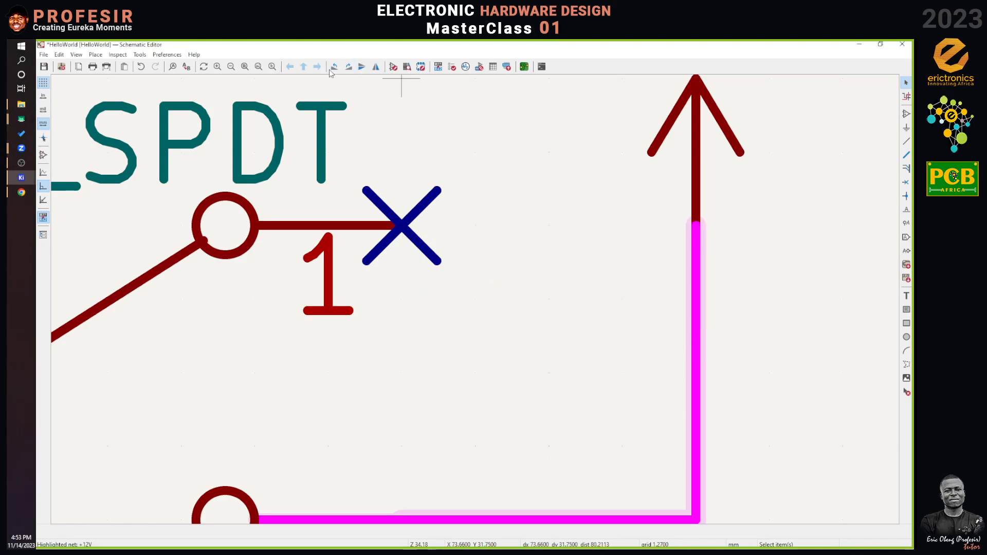
Step: Select the PWR-IN connector J1, switch SW1 and resistor R1 in turn to check their footprint assignments
{"action": "left_click", "coordinate": [259, 67]}
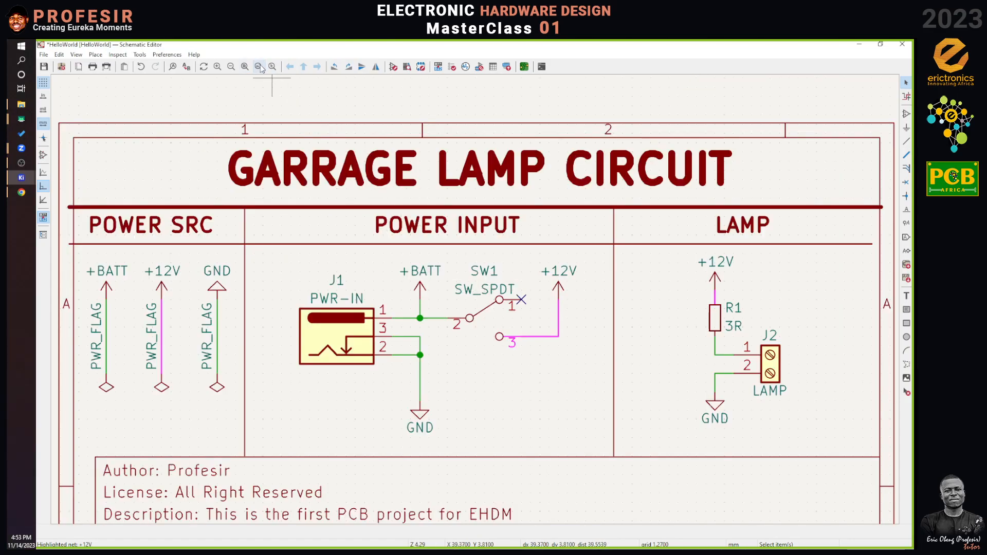
{"action": "left_click", "coordinate": [245, 67]}
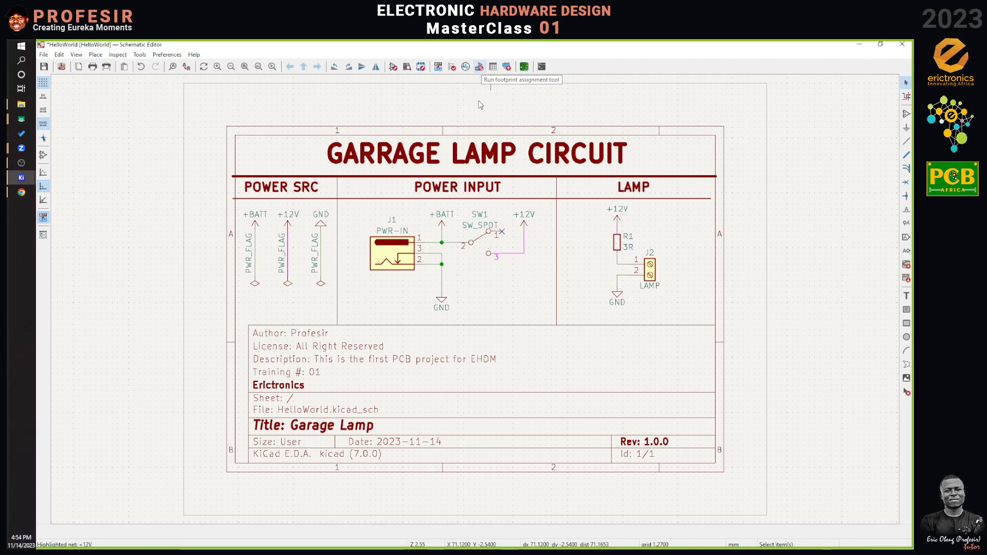
{"action": "left_click", "coordinate": [397, 257]}
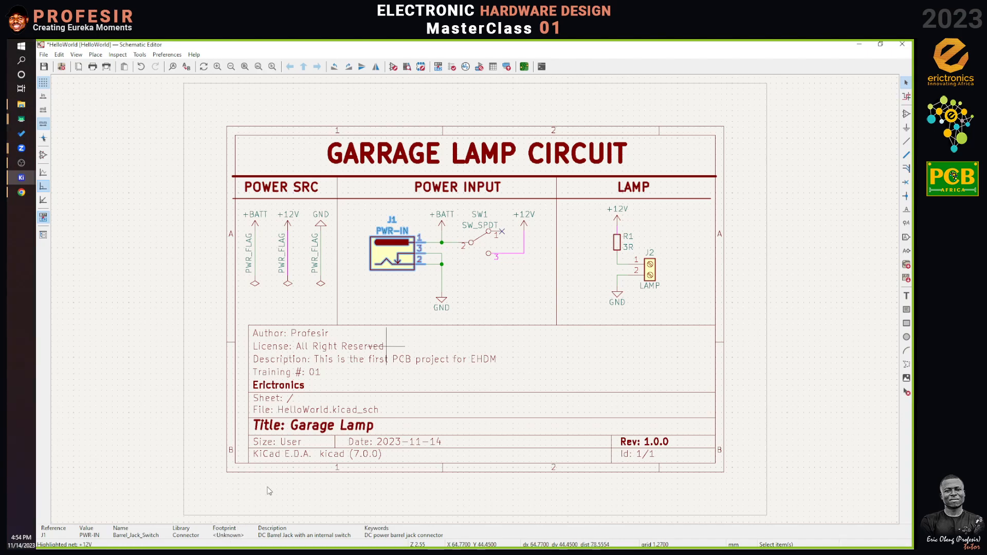
{"action": "left_click", "coordinate": [484, 252]}
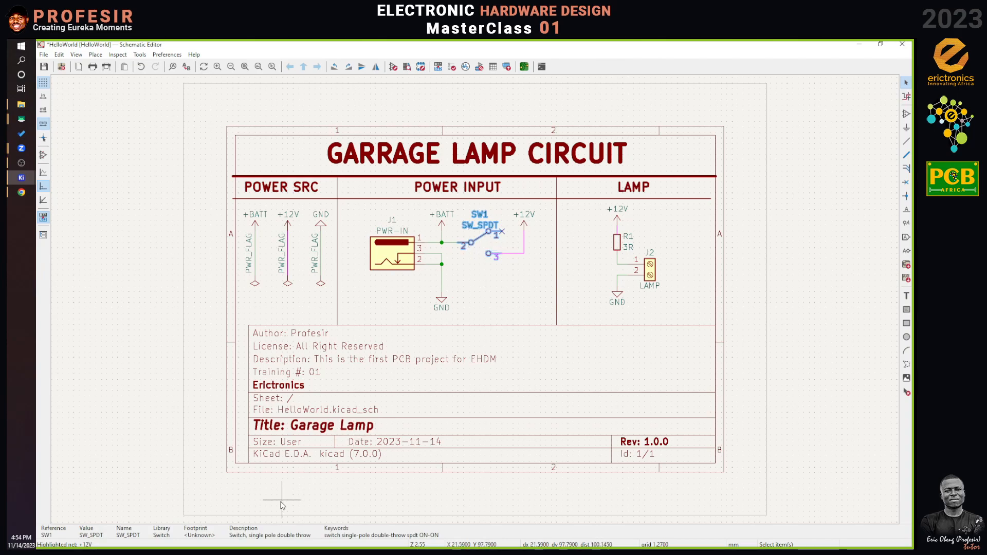
{"action": "left_click", "coordinate": [616, 242]}
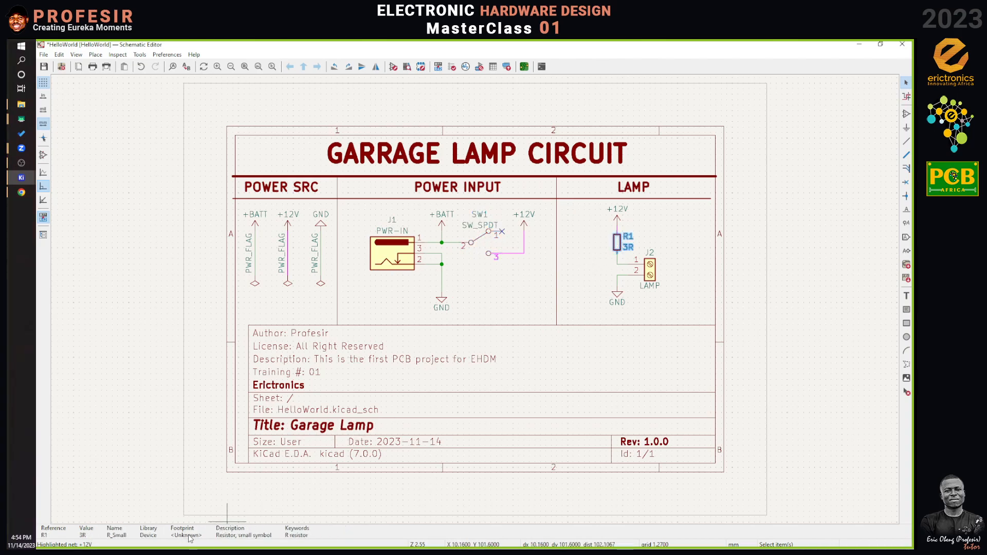
Step: Select the LAMP connector J2 on the schematic to check its footprint assignment
{"action": "left_click", "coordinate": [650, 272]}
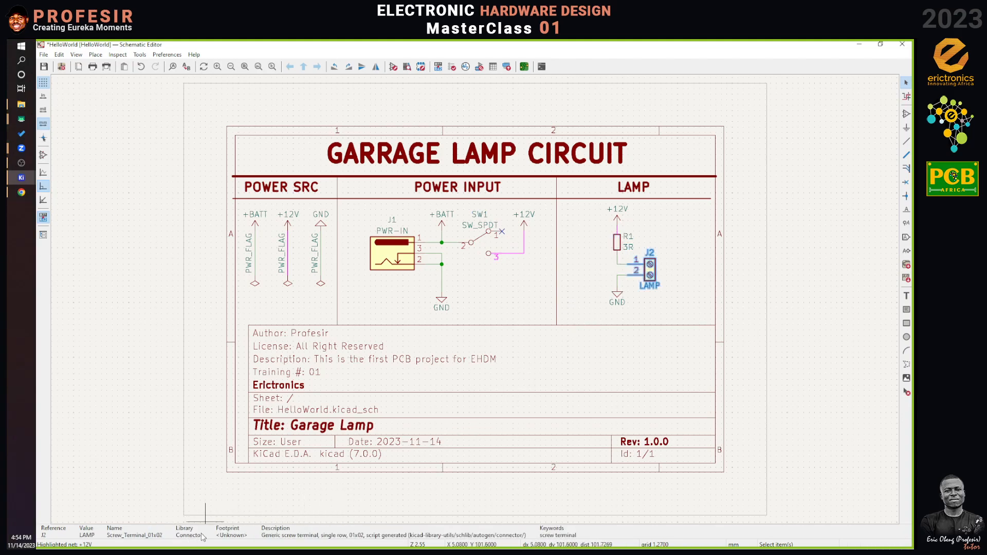
{"action": "scroll", "coordinate": [525, 232], "scroll_direction": "up", "scroll_amount": 3}
{"action": "scroll", "coordinate": [475, 304], "scroll_direction": "down", "scroll_amount": 2}
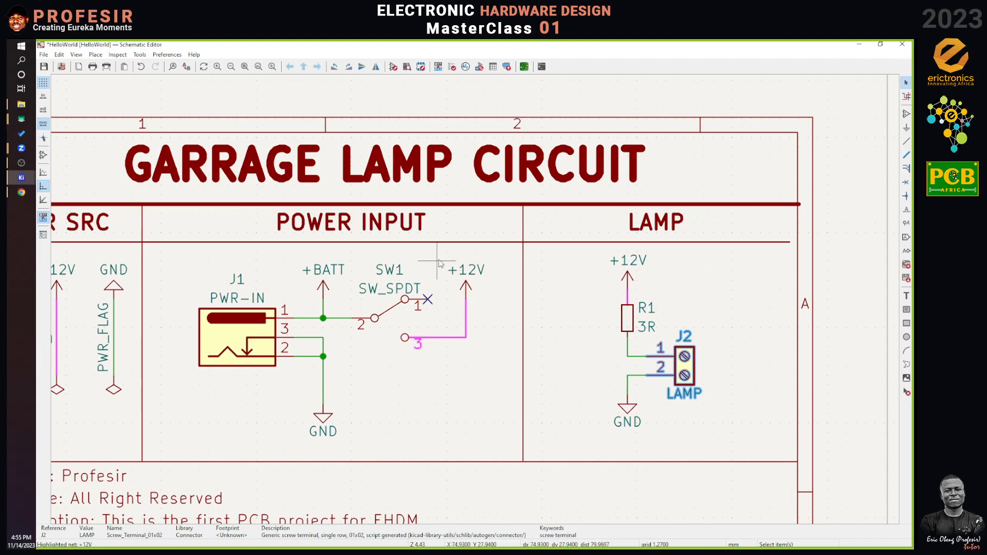
Step: Open the footprint assignment tool, select PWR-IN connector J1 and choose the Connector_BarrelJack library
{"action": "left_click", "coordinate": [480, 66]}
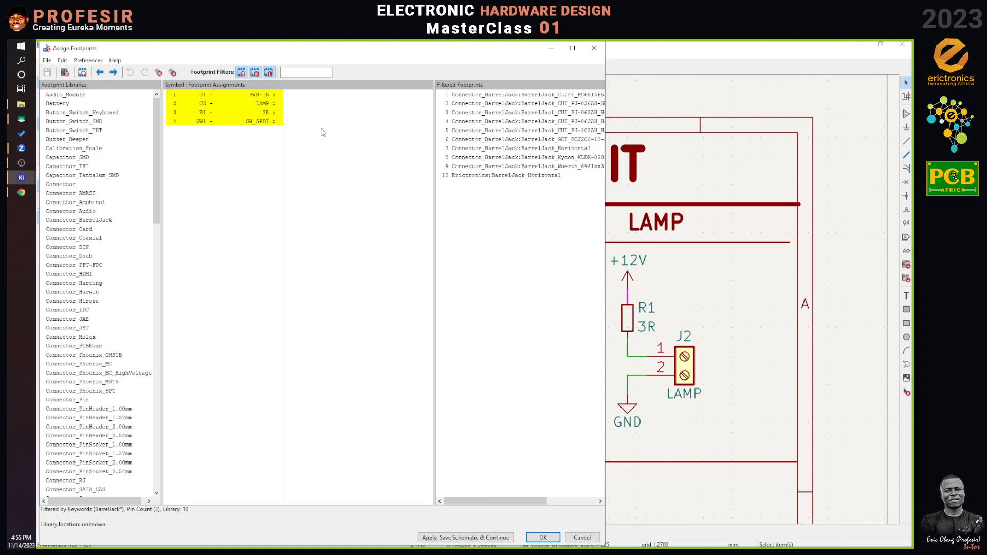
{"action": "left_click", "coordinate": [214, 95], "text": "ctrl"}
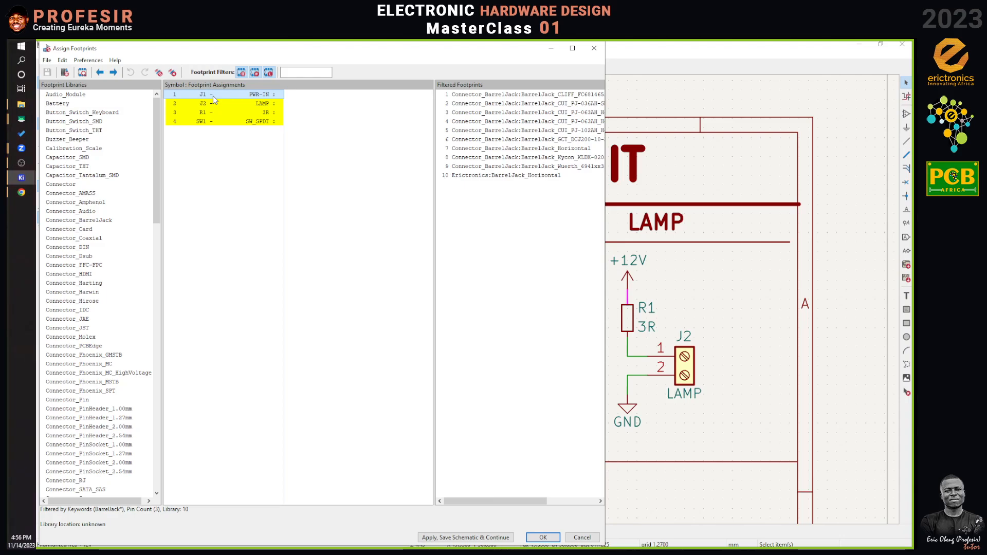
{"action": "left_click_drag", "start_coordinate": [156, 158], "coordinate": [156, 178]}
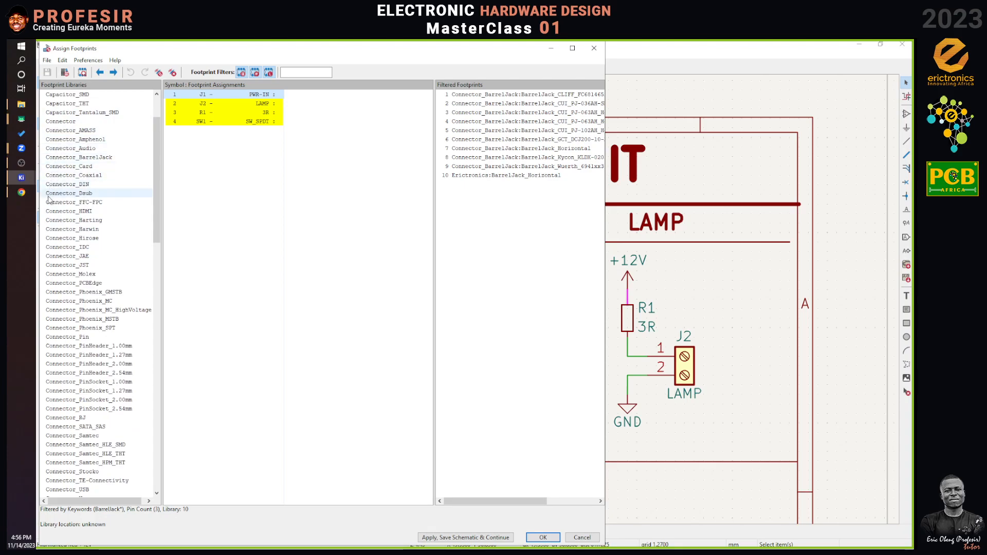
{"action": "left_click", "coordinate": [93, 158]}
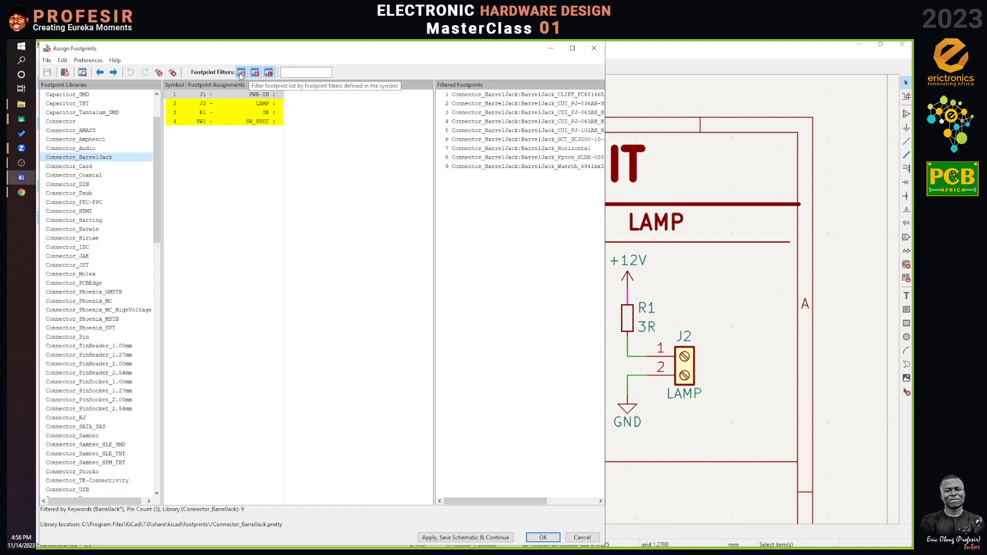
Step: Switch the three footprint filters off to view the unfiltered list, re-enable them and close the footprint library manager
{"action": "left_click", "coordinate": [256, 73]}
{"action": "left_click", "coordinate": [255, 72]}
{"action": "left_click", "coordinate": [268, 72]}
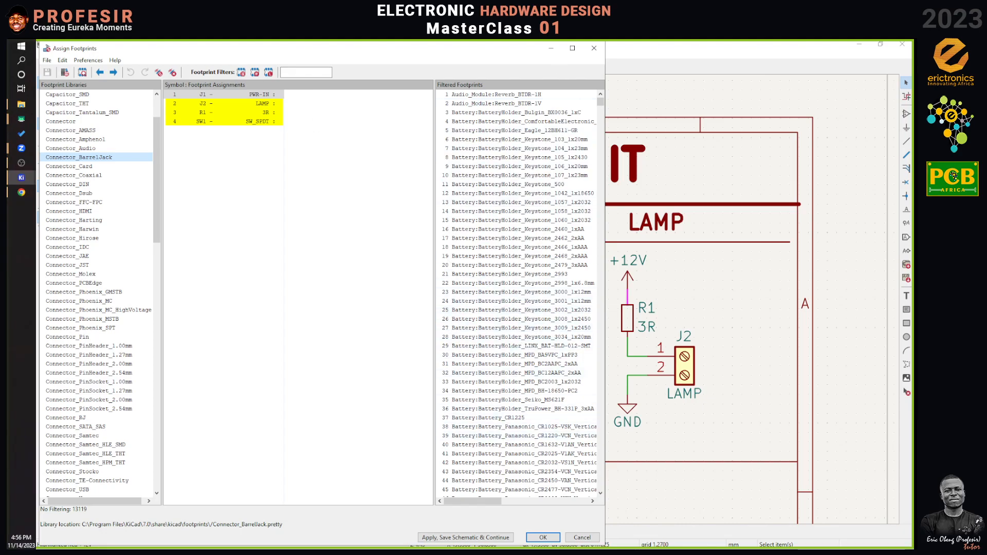
{"action": "left_click", "coordinate": [269, 72]}
{"action": "left_click", "coordinate": [255, 72]}
{"action": "left_click", "coordinate": [241, 72]}
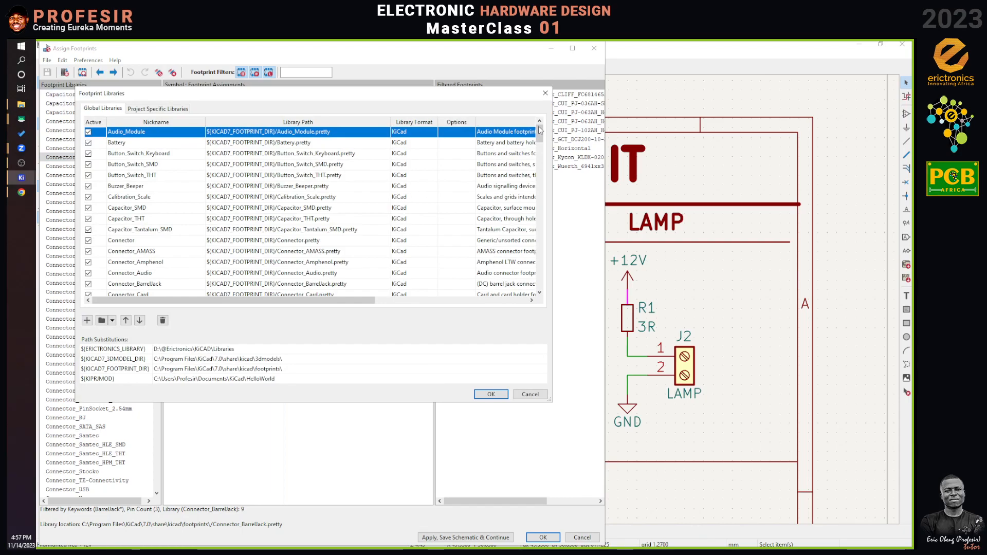
{"action": "left_click", "coordinate": [545, 93]}
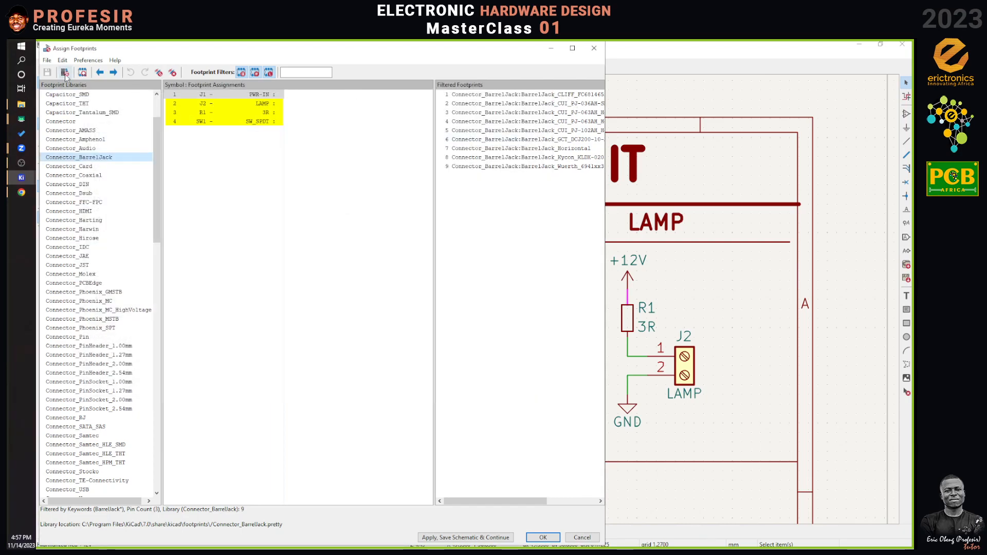
Step: Preview the barrel jack footprints in the footprint viewer and inspect BarrelJack_Kycon_KLDX-0202-xC_Horizontal in 3D
{"action": "left_click", "coordinate": [82, 73]}
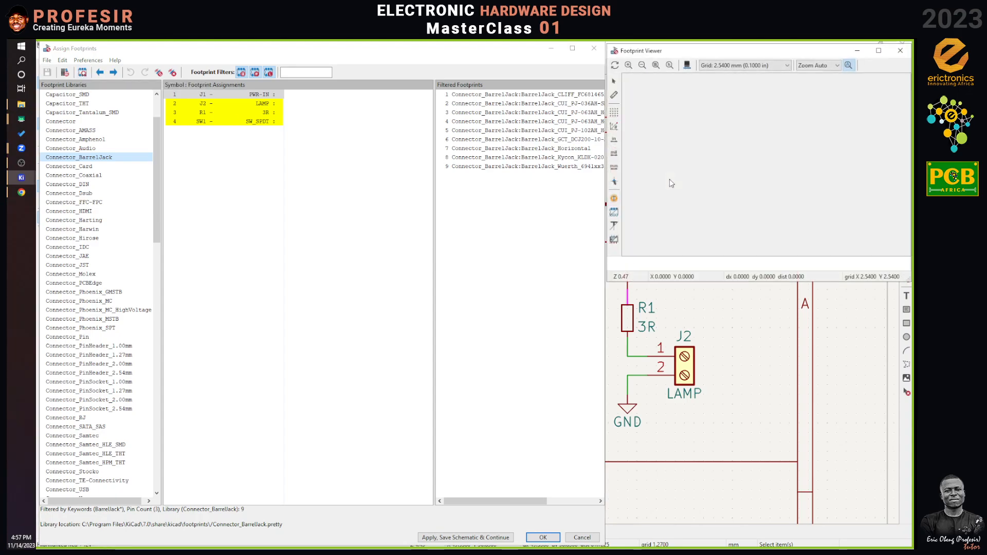
{"action": "left_click", "coordinate": [537, 94]}
{"action": "left_click", "coordinate": [539, 107]}
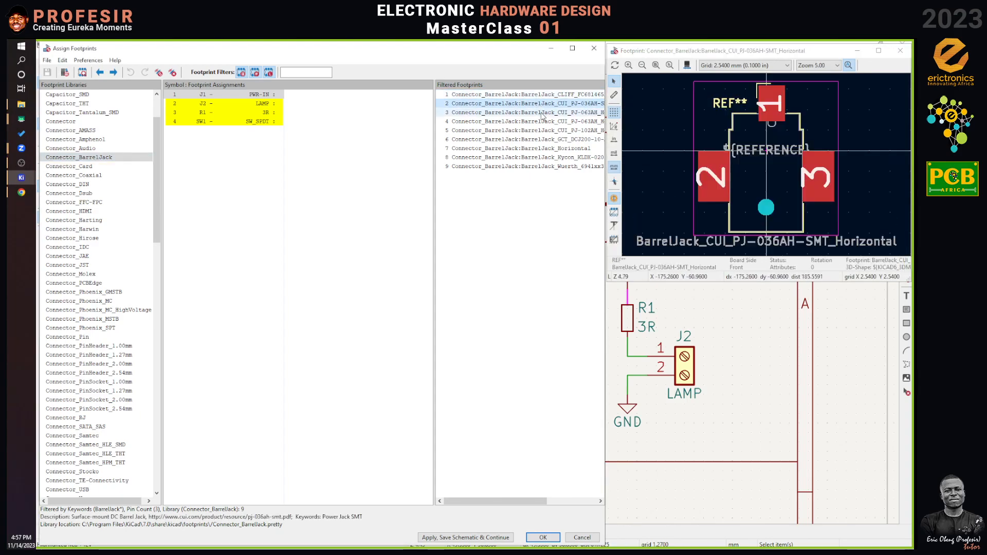
{"action": "left_click", "coordinate": [543, 115]}
{"action": "left_click", "coordinate": [545, 123]}
{"action": "left_click", "coordinate": [546, 140]}
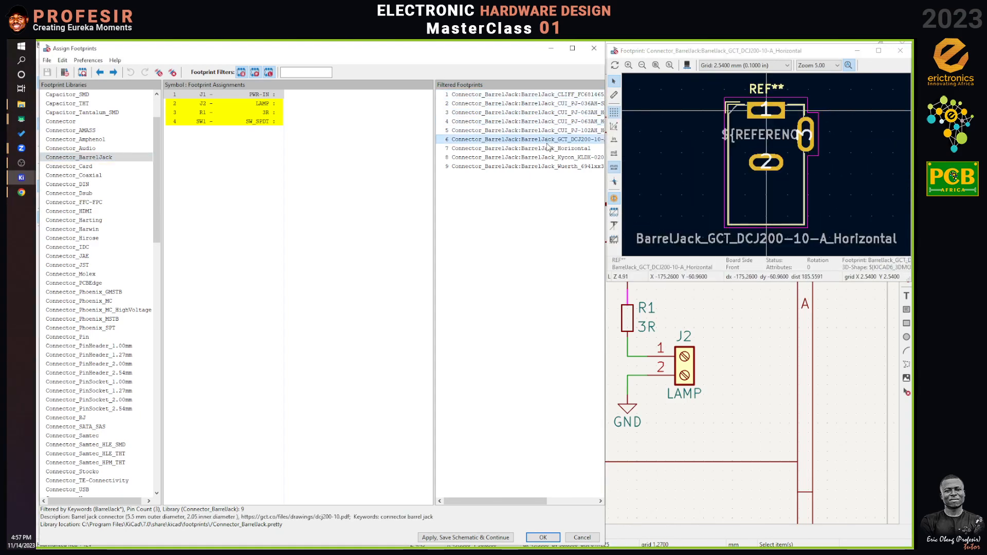
{"action": "left_click", "coordinate": [549, 158]}
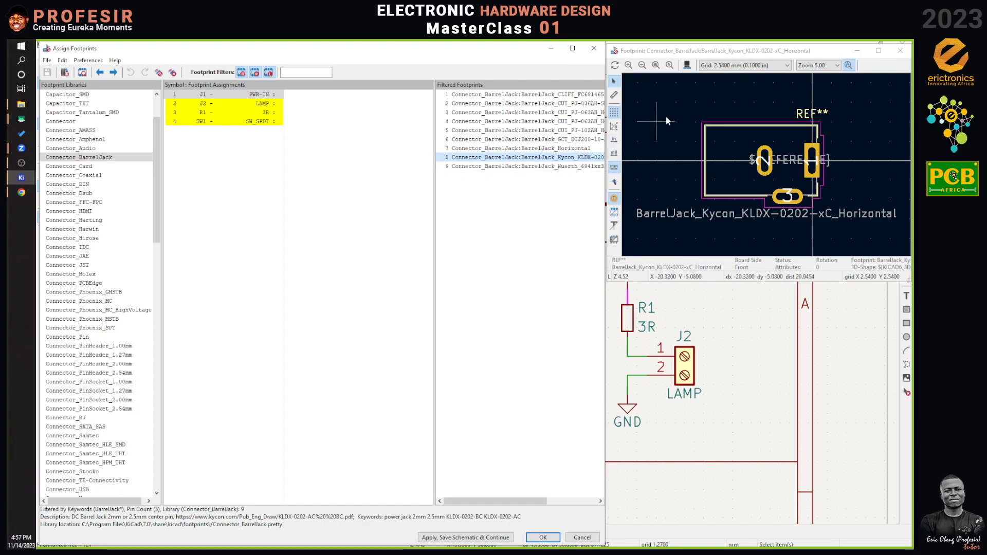
{"action": "left_click", "coordinate": [688, 65]}
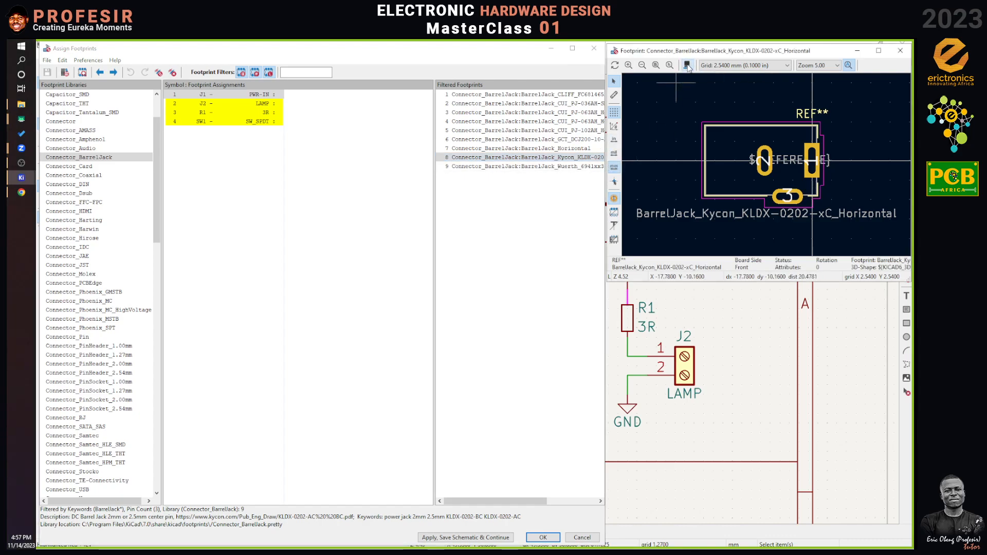
{"action": "left_click_drag", "start_coordinate": [729, 467], "coordinate": [752, 400]}
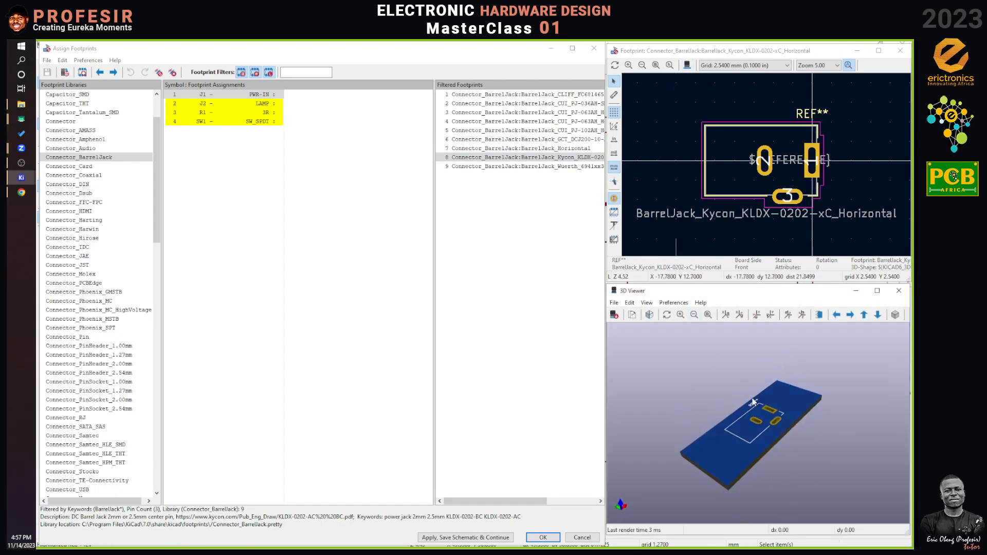
Step: Assign Connector_BarrelJack:BarrelJack_Horizontal to PWR-IN connector J1 and reselect J1
{"action": "left_click", "coordinate": [551, 149]}
{"action": "double_click", "coordinate": [550, 149]}
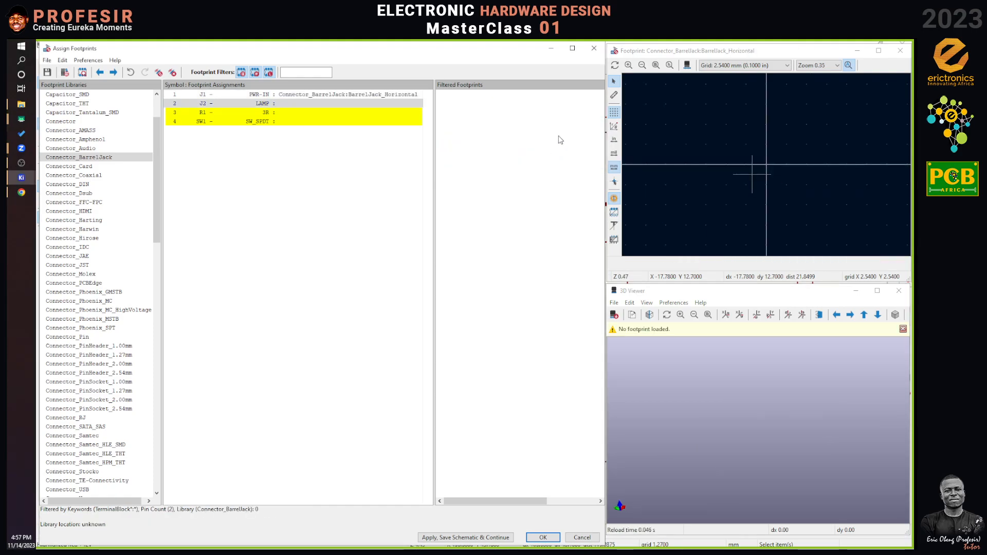
{"action": "left_click", "coordinate": [281, 96]}
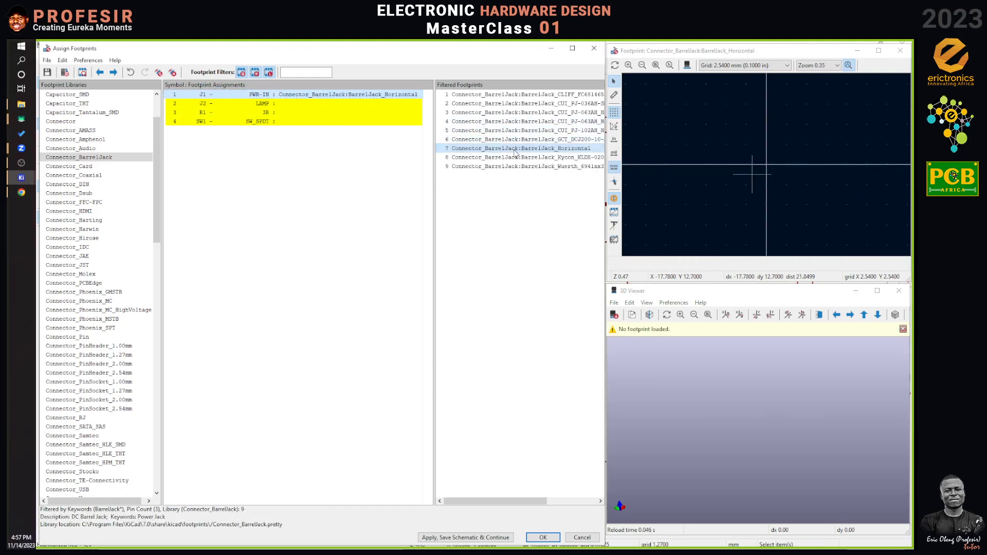
Step: Compare the GCT, CUI PJ-102AH, CUI PJ-063AH and generic BarrelJack_Horizontal footprints for J1 in the footprint and 3D viewers
{"action": "left_click", "coordinate": [535, 139]}
{"action": "left_click", "coordinate": [548, 131]}
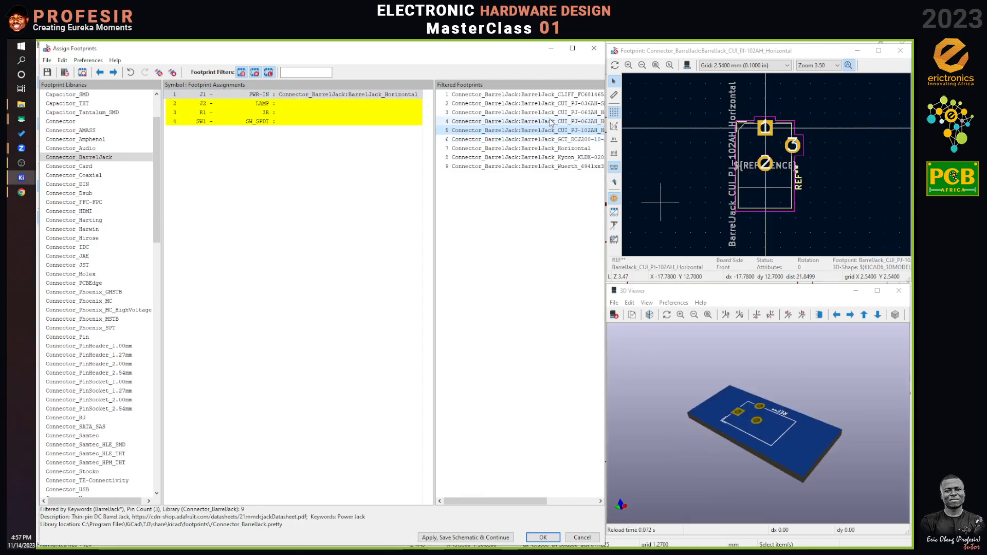
{"action": "left_click", "coordinate": [552, 114]}
{"action": "left_click_drag", "start_coordinate": [738, 363], "coordinate": [871, 419]}
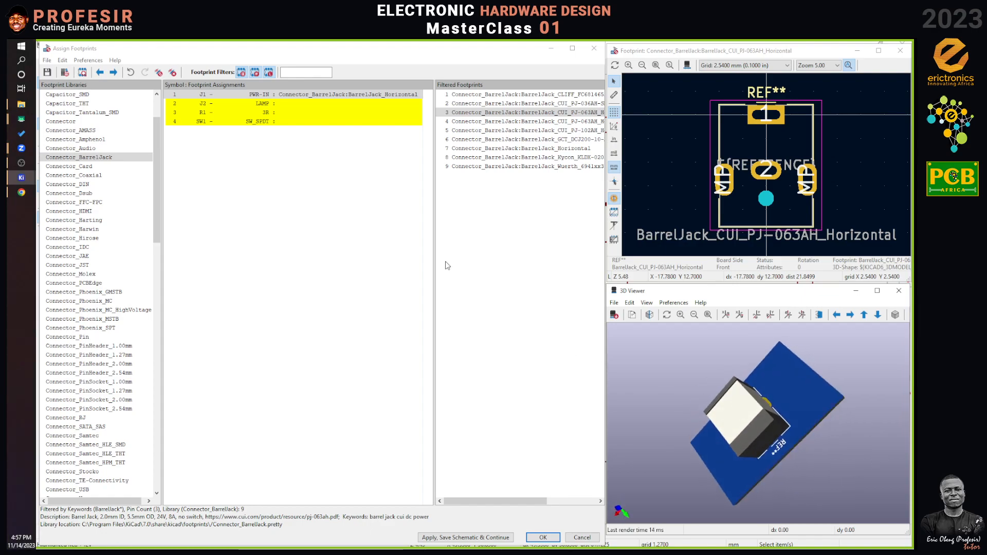
{"action": "left_click", "coordinate": [287, 105]}
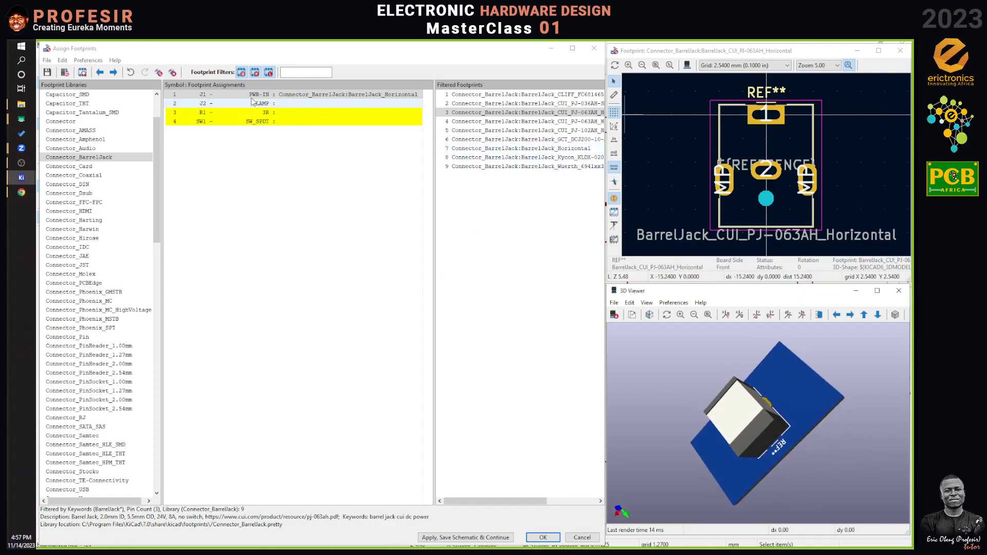
{"action": "left_click", "coordinate": [289, 98]}
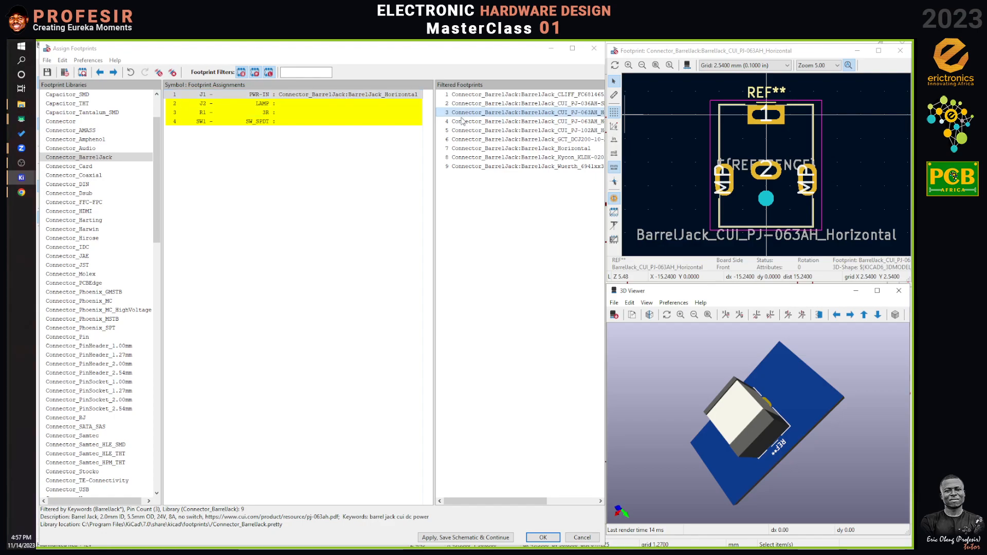
{"action": "left_click", "coordinate": [550, 148]}
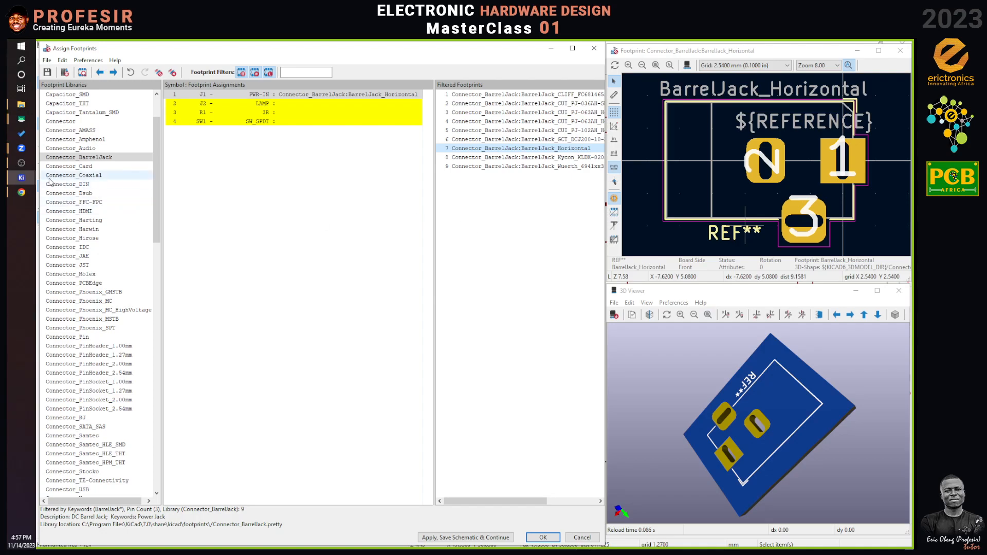
Step: Check the DC-005 power jack on the AliExpress page in Chrome against the BarrelJack_Horizontal footprint in 3D in KiCad
{"action": "left_click", "coordinate": [23, 194]}
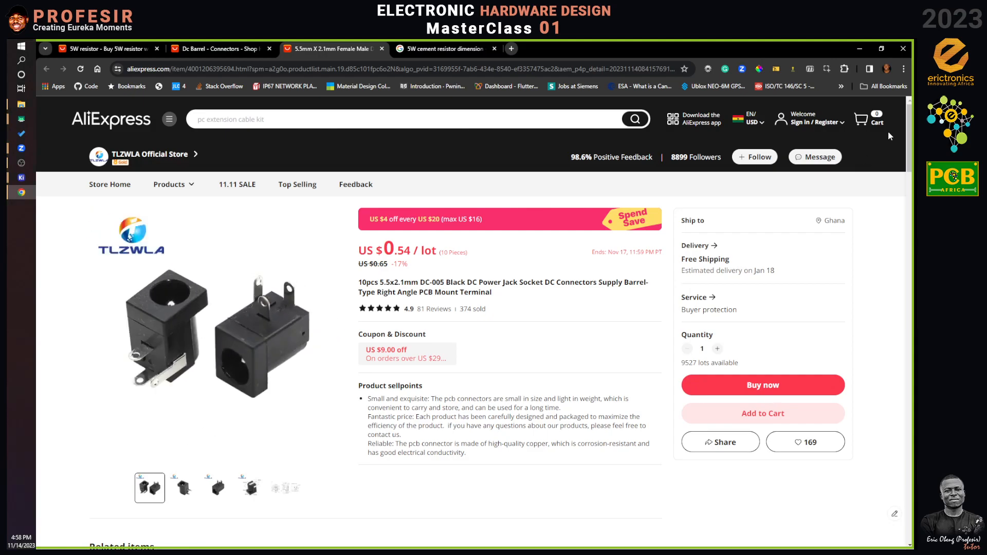
{"action": "left_click", "coordinate": [859, 49]}
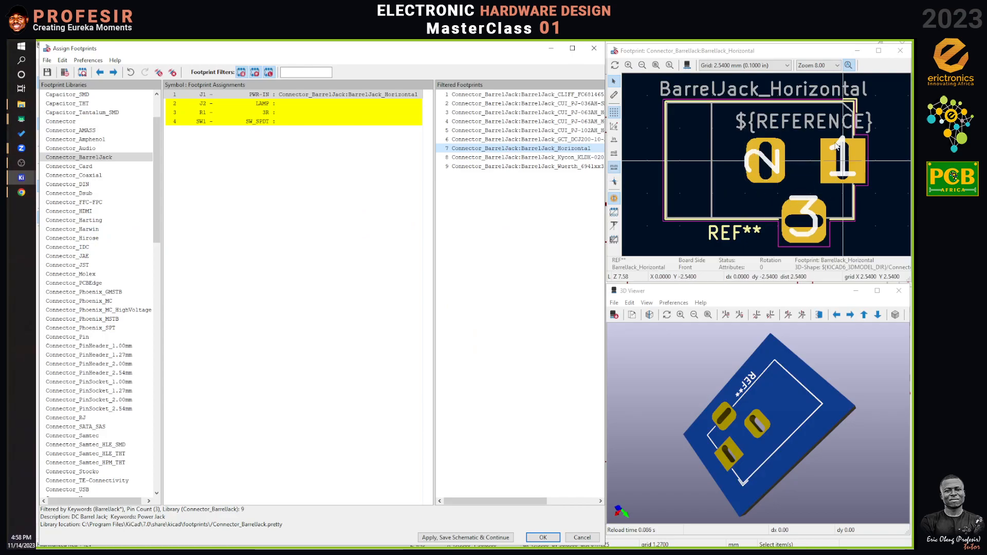
{"action": "left_click_drag", "start_coordinate": [825, 450], "coordinate": [869, 443]}
{"action": "left_click_drag", "start_coordinate": [788, 492], "coordinate": [713, 406]}
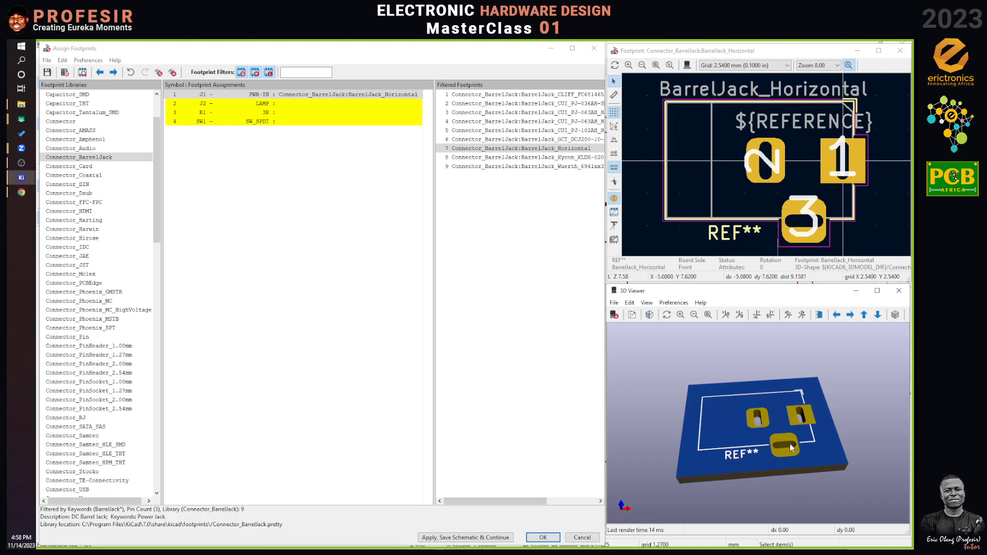
Step: Reapply the BarrelJack_Horizontal footprint from the Connector_BarrelJack library to PWR-IN connector J1
{"action": "left_click", "coordinate": [545, 149]}
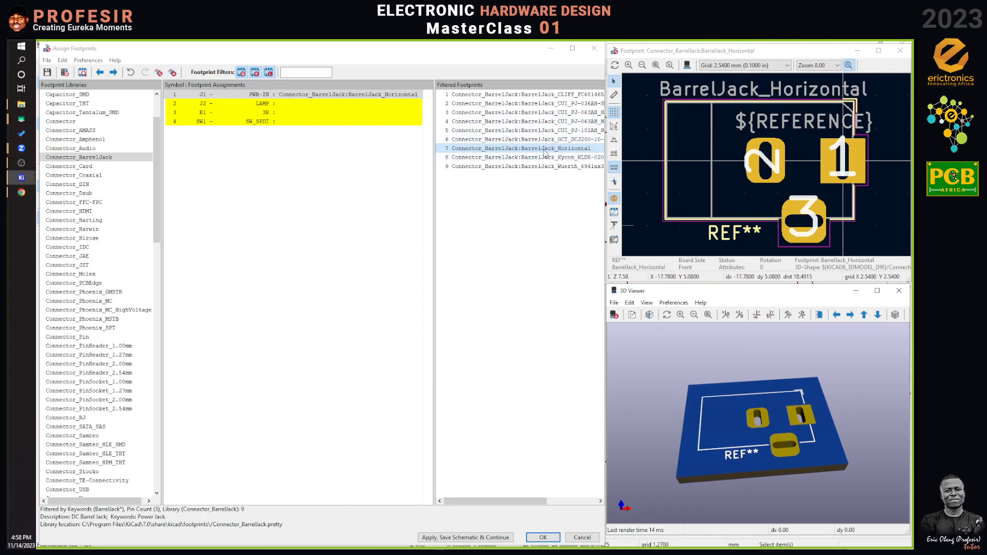
{"action": "left_click", "coordinate": [386, 96]}
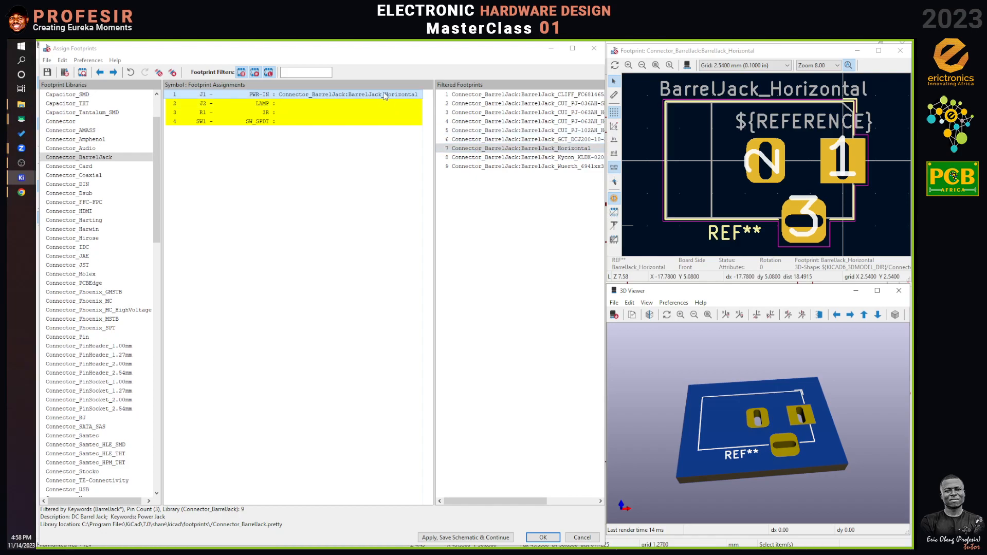
{"action": "left_click", "coordinate": [578, 149]}
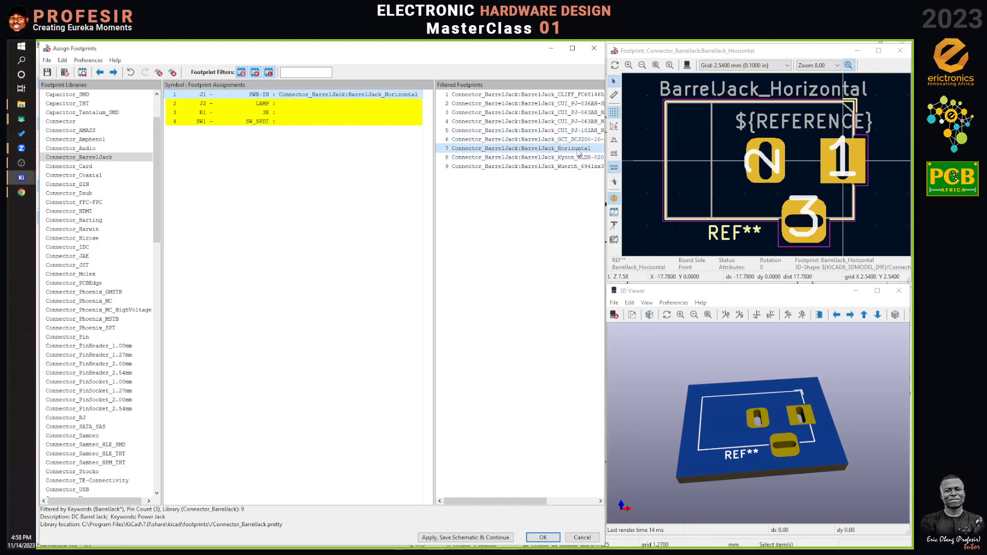
{"action": "double_click", "coordinate": [579, 149]}
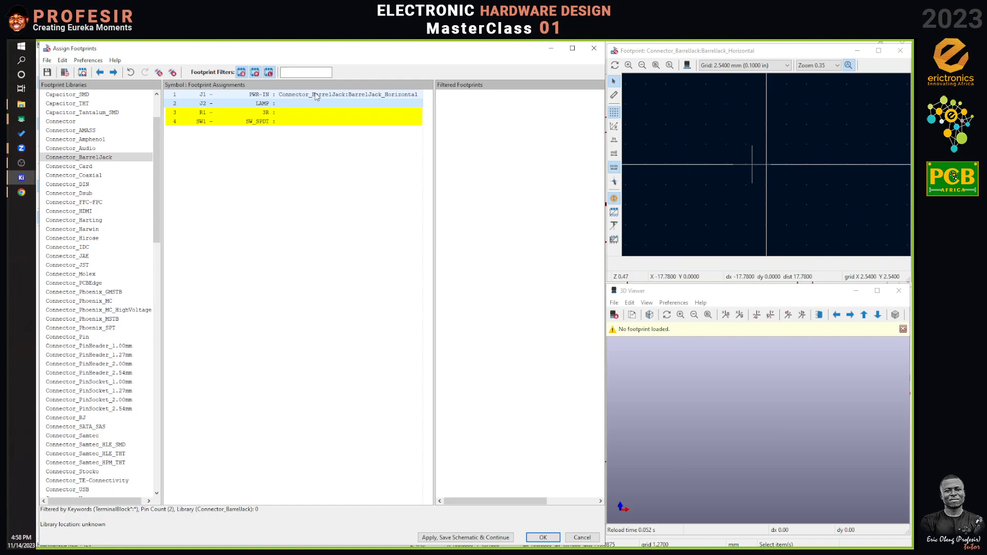
Step: Select LAMP connector J2, switch to Chrome, and search AliExpress for "screw terminal block 5mm"
{"action": "left_click", "coordinate": [239, 105]}
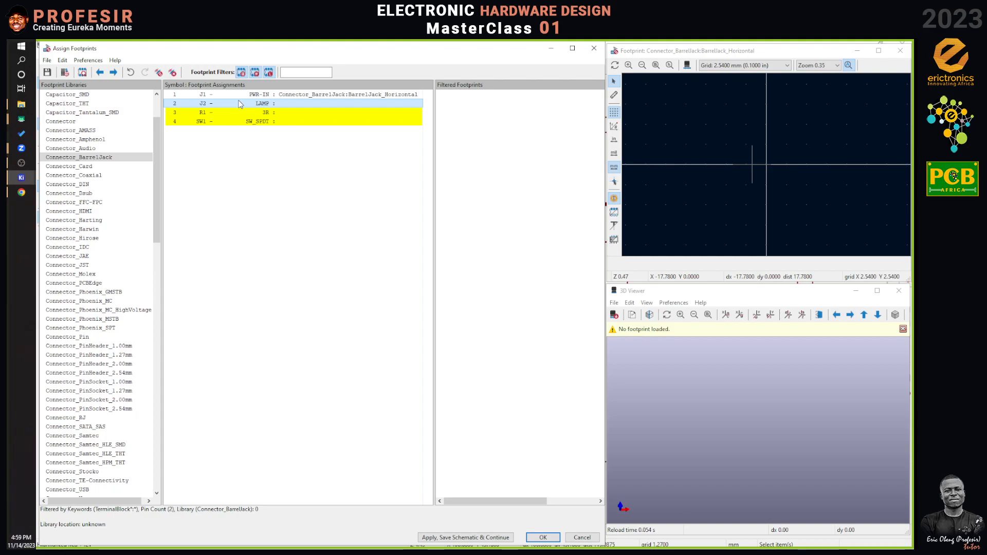
{"action": "left_click", "coordinate": [20, 192]}
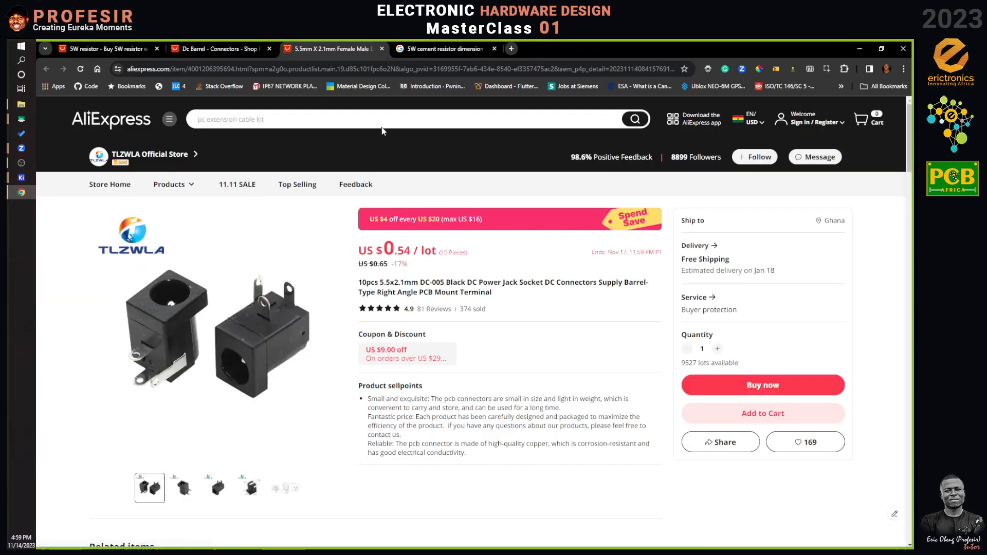
{"action": "left_click", "coordinate": [387, 120]}
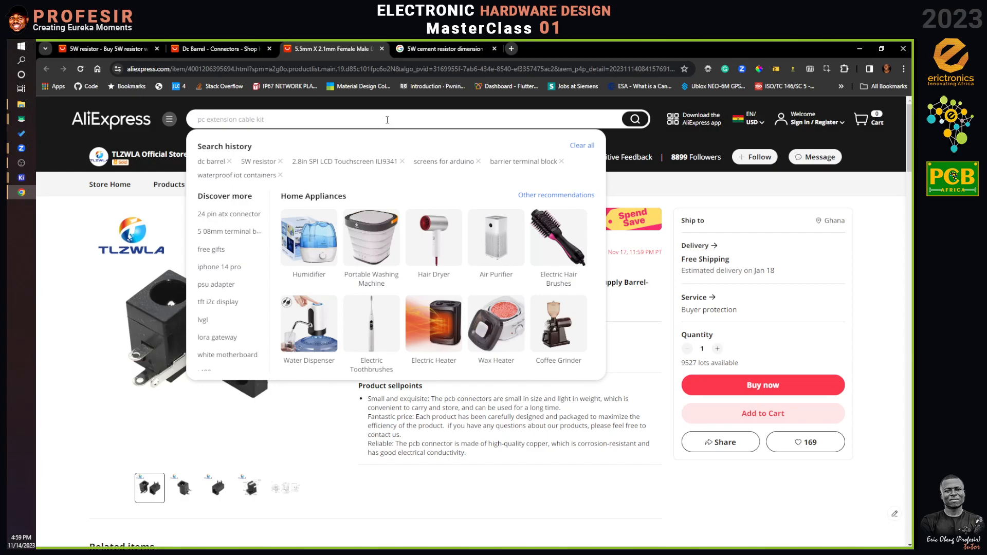
{"action": "type", "text": "screw terminal block"}
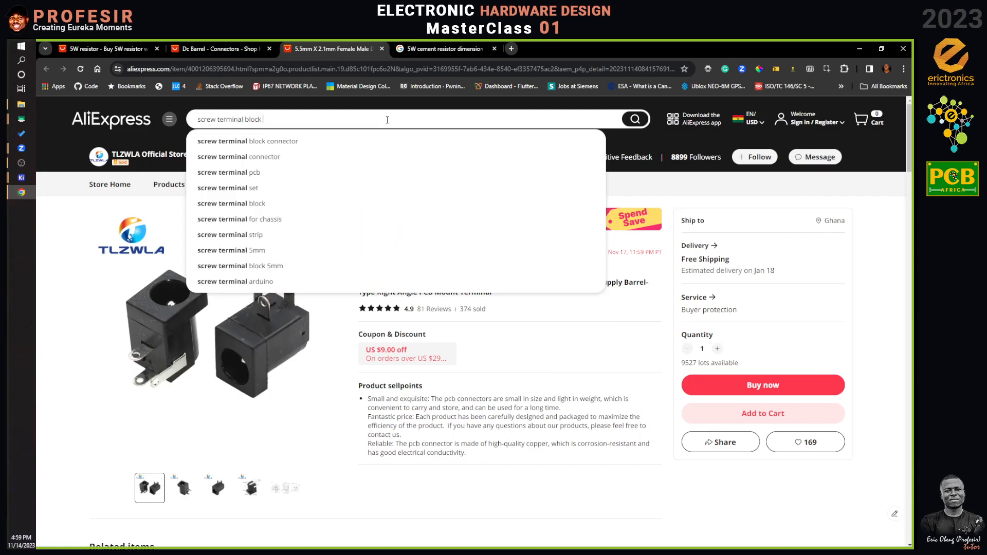
{"action": "type", "text": " 5p"}
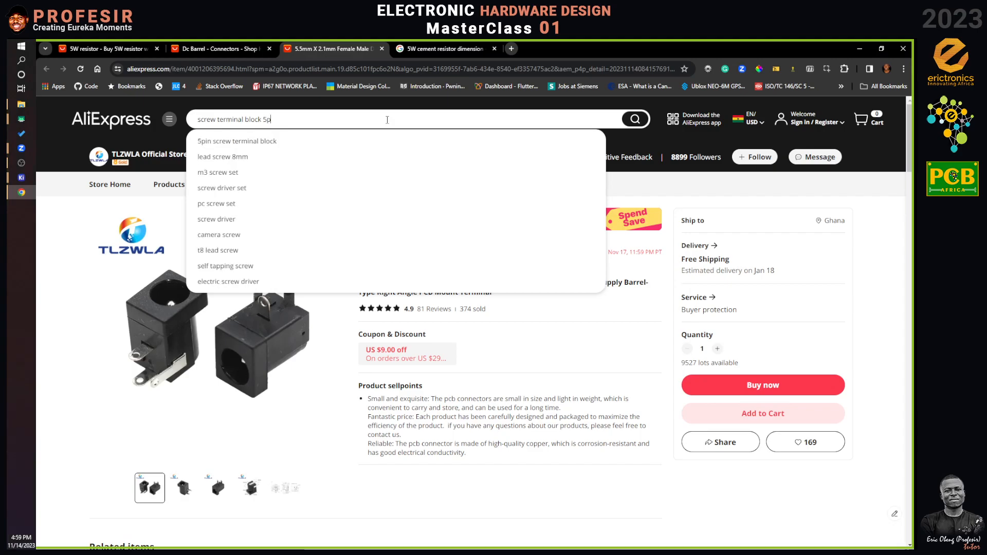
{"action": "key", "text": "BackSpace"}
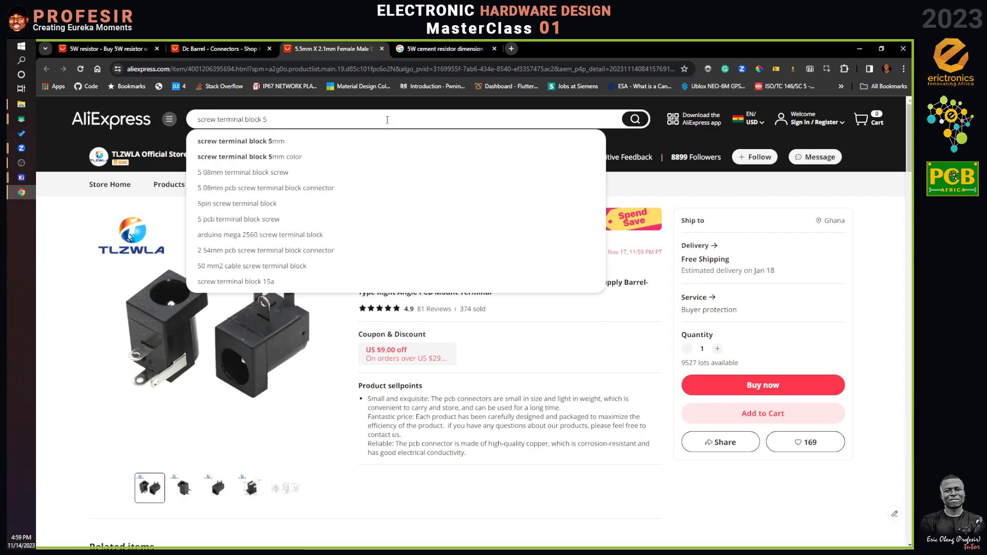
{"action": "type", "text": "mm"}
{"action": "key", "text": "Return"}
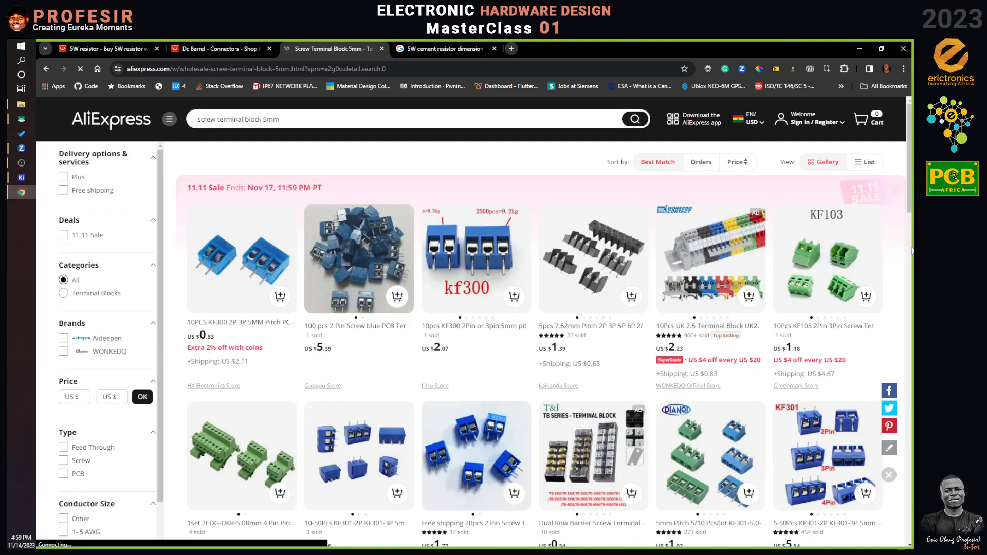
Step: Open the green KF103 screw terminal listing and inspect its photos and its 2P and 3P variants
{"action": "mouse_move", "coordinate": [826, 280]}
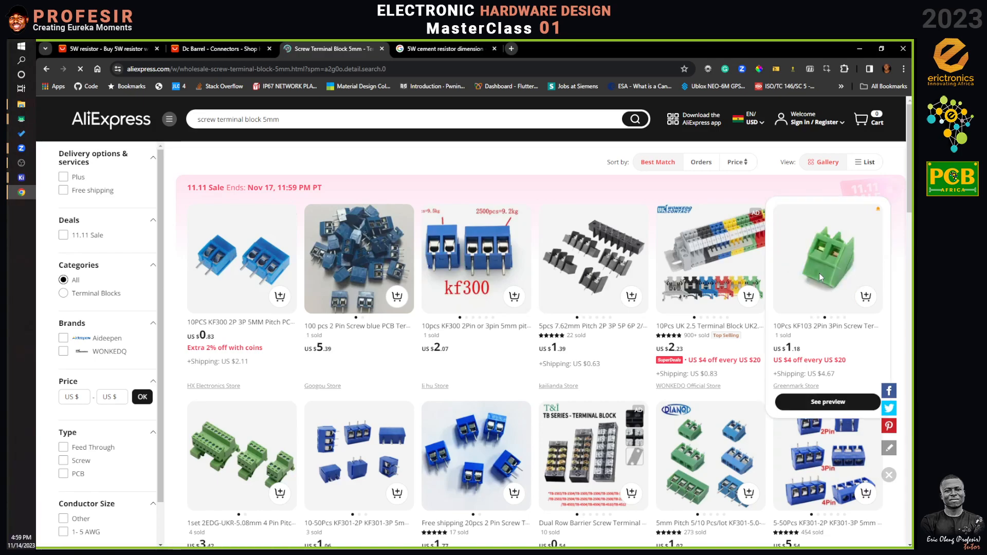
{"action": "left_click", "coordinate": [819, 273]}
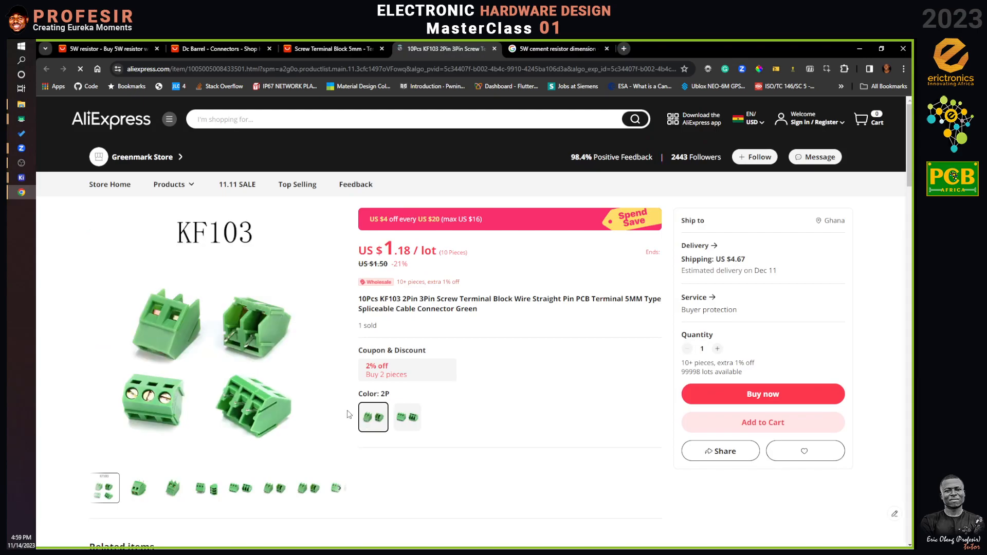
{"action": "left_click", "coordinate": [140, 489]}
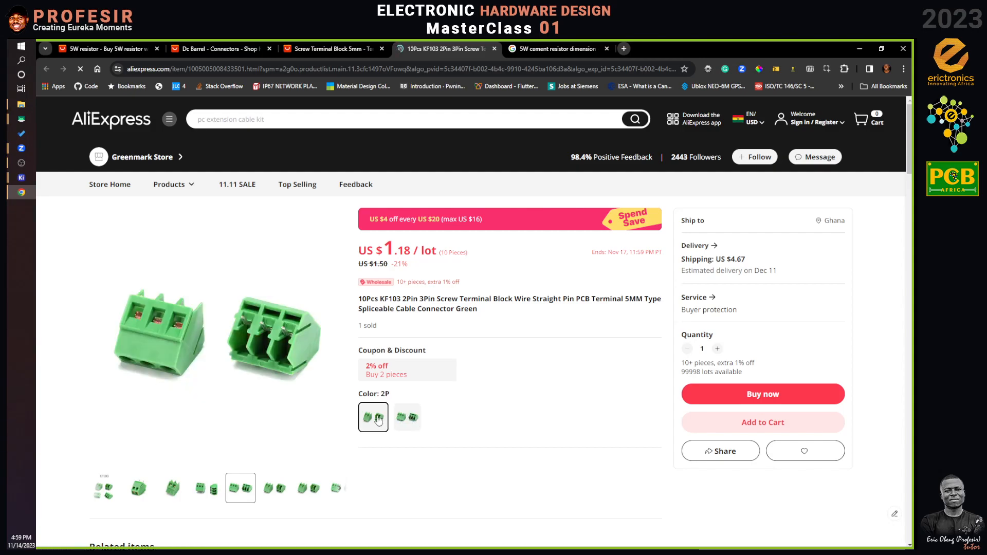
{"action": "left_click", "coordinate": [402, 422]}
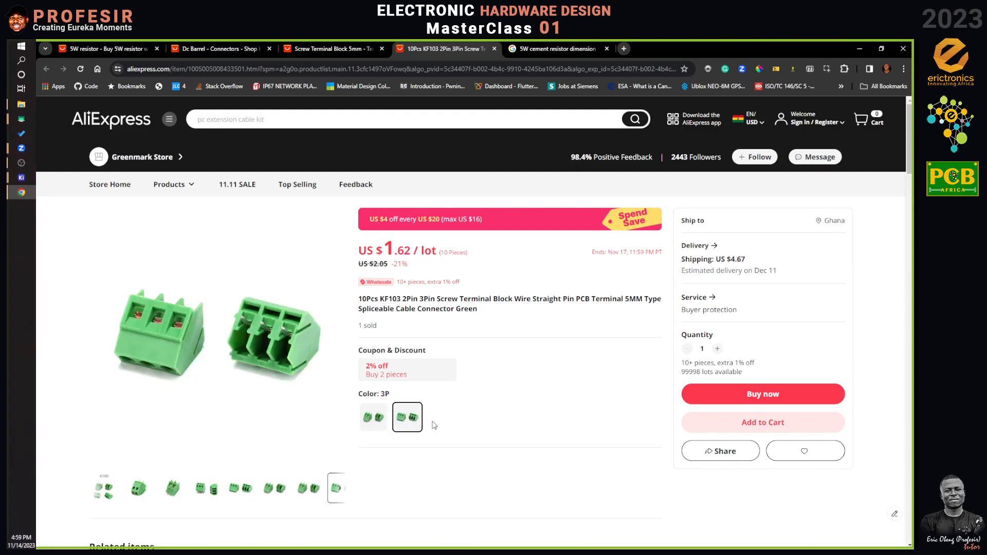
{"action": "left_click", "coordinate": [374, 425]}
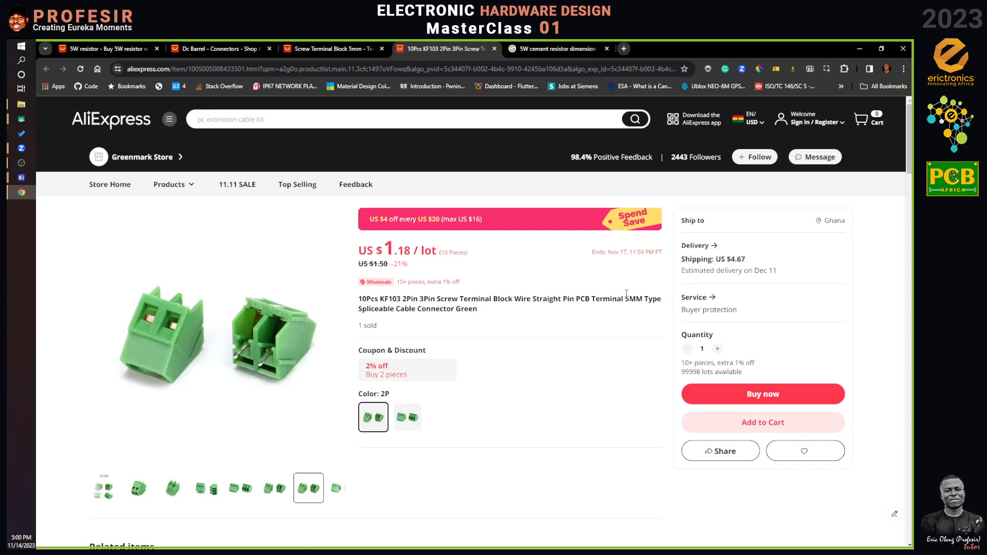
Step: Return to KiCad and preview the bornier-2 and Altech AK300-2 footprints from the TerminalBlock library for J2
{"action": "left_click", "coordinate": [860, 49]}
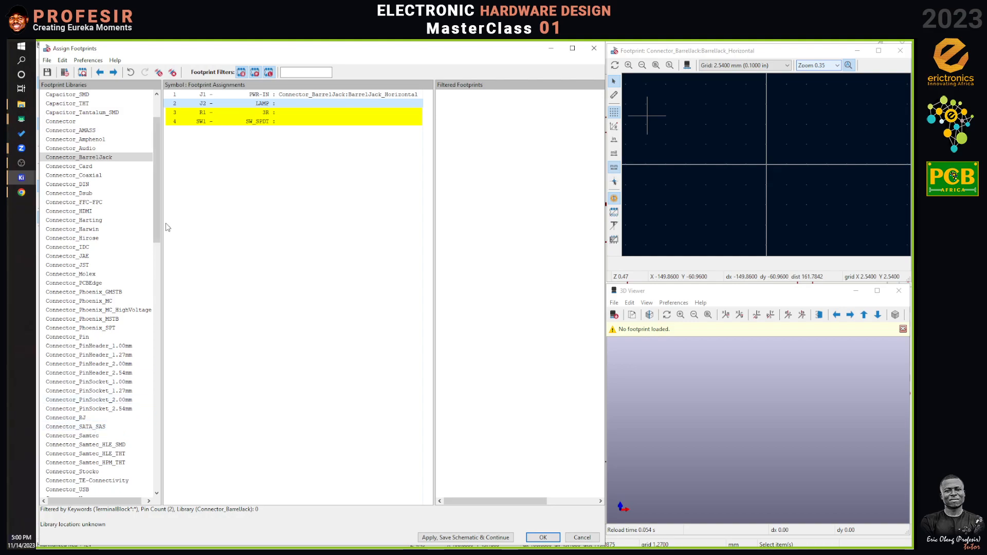
{"action": "left_click_drag", "start_coordinate": [159, 208], "coordinate": [150, 478]}
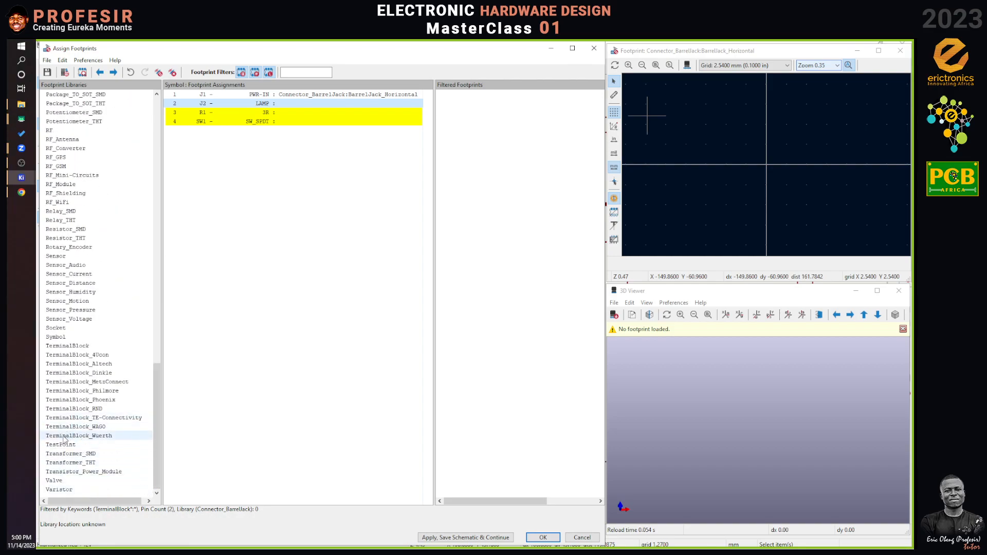
{"action": "left_click", "coordinate": [67, 348]}
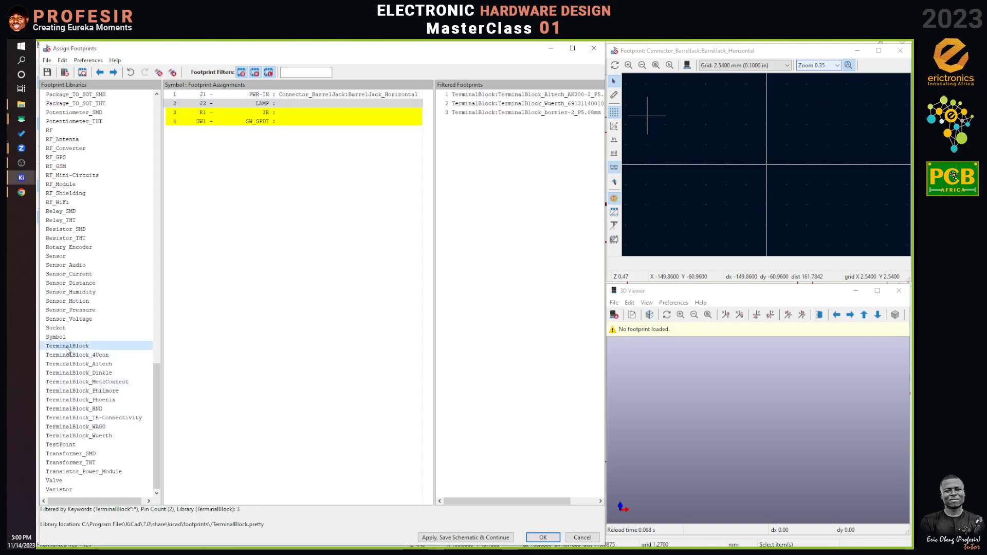
{"action": "left_click", "coordinate": [535, 113]}
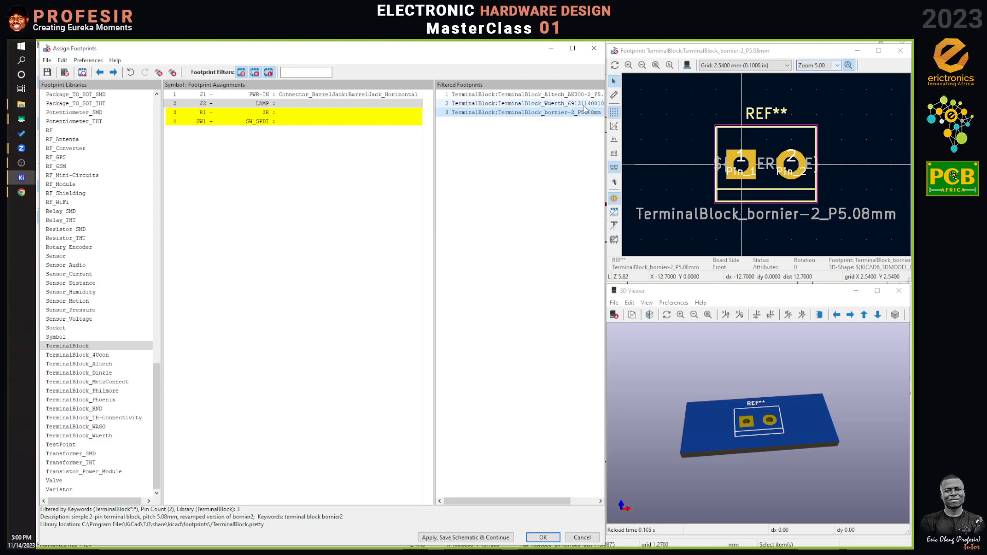
{"action": "left_click_drag", "start_coordinate": [769, 407], "coordinate": [754, 337]}
{"action": "left_click", "coordinate": [530, 105]}
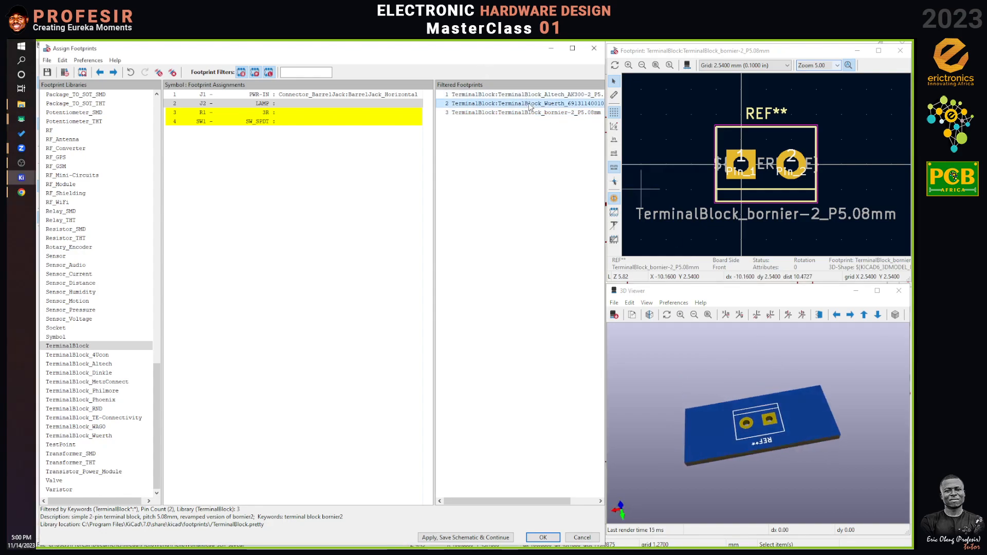
{"action": "left_click", "coordinate": [545, 95]}
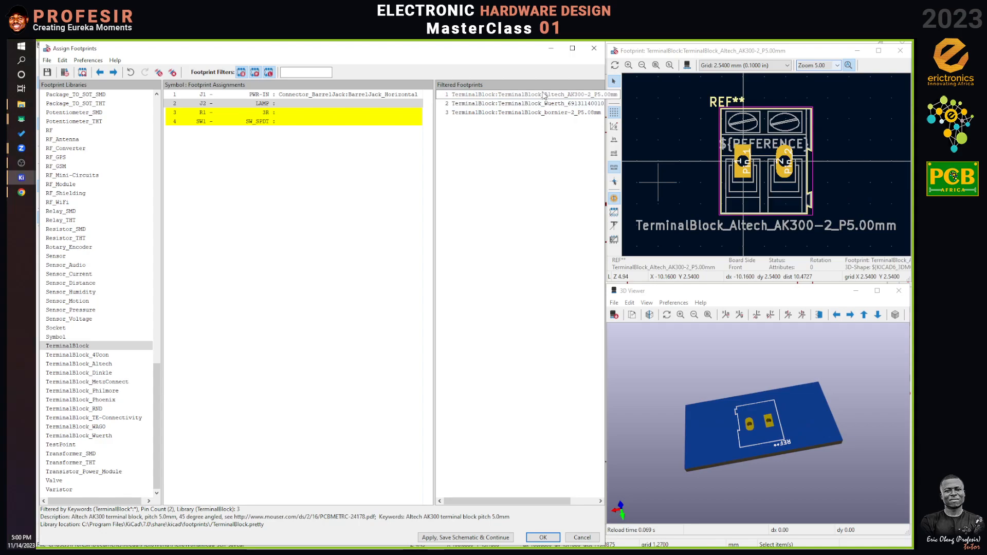
Step: Examine the two-pin footprints in the TerminalBlock_4Ucon and TerminalBlock_WAGO libraries, including WAGO 804-102 and 236-402, in 2D and 3D
{"action": "left_click", "coordinate": [109, 354]}
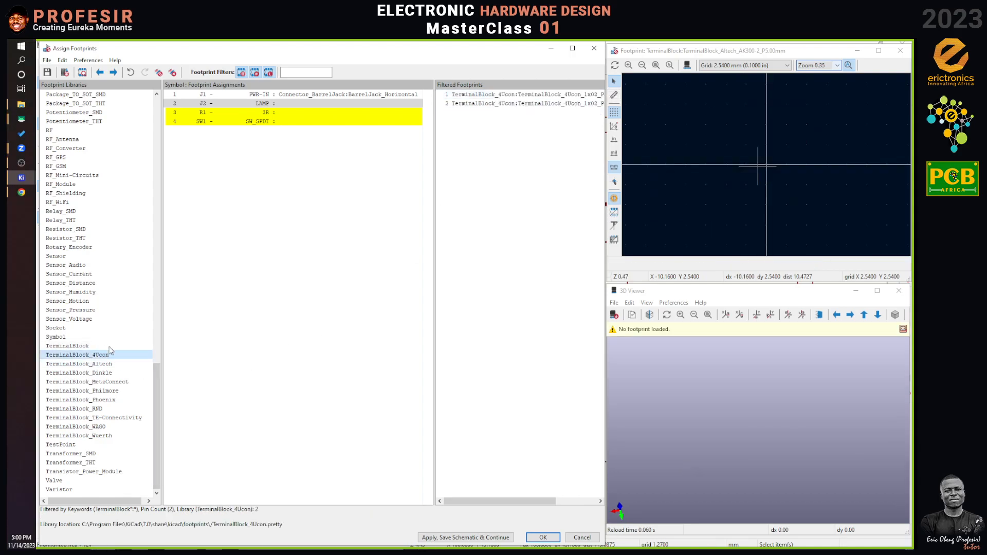
{"action": "left_click", "coordinate": [547, 103]}
{"action": "left_click", "coordinate": [548, 94]}
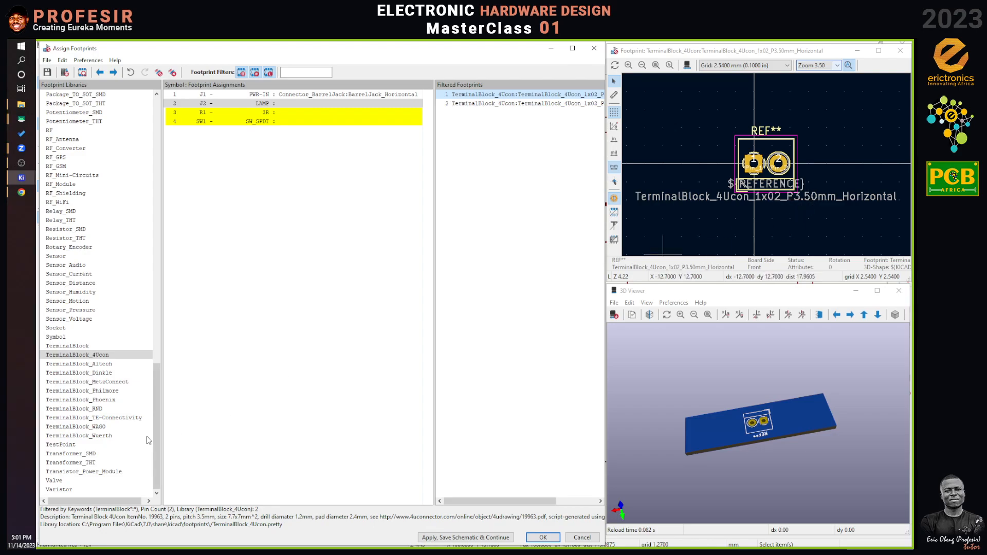
{"action": "left_click", "coordinate": [94, 436]}
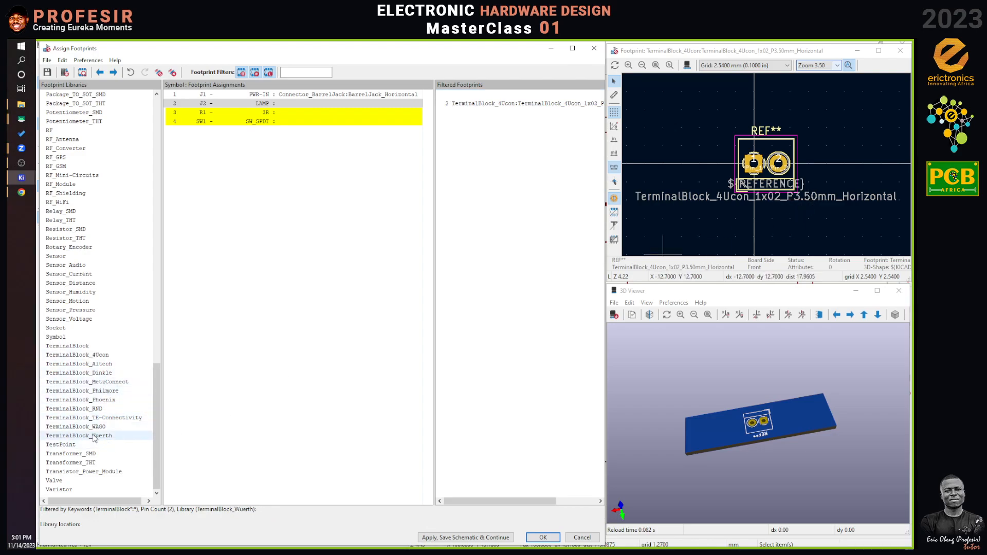
{"action": "left_click", "coordinate": [81, 427]}
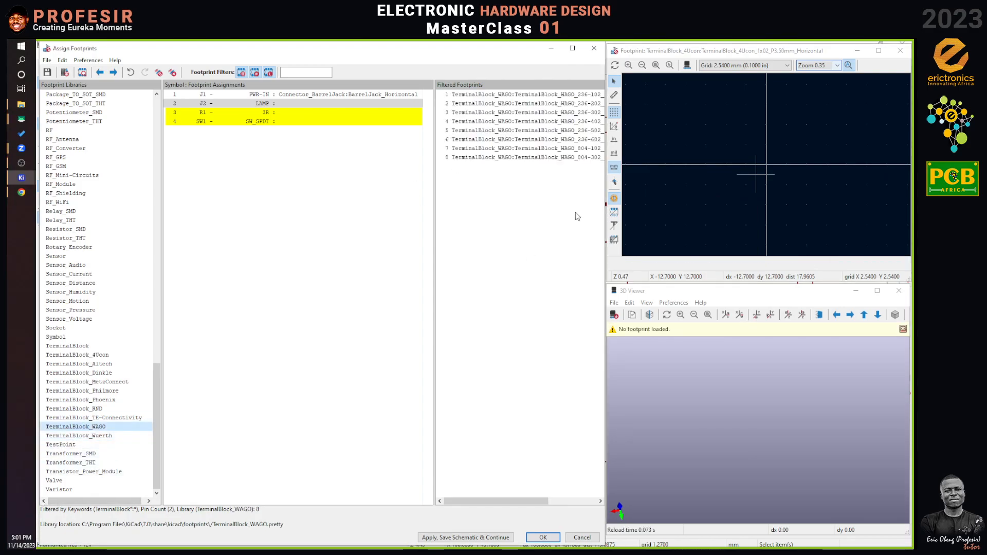
{"action": "left_click", "coordinate": [568, 157]}
{"action": "left_click", "coordinate": [569, 148]}
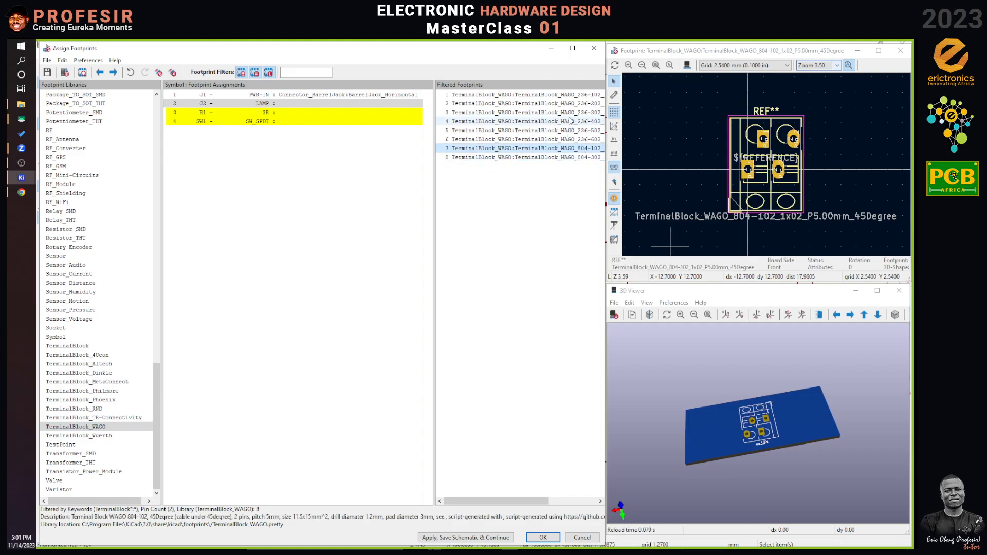
{"action": "left_click", "coordinate": [570, 120]}
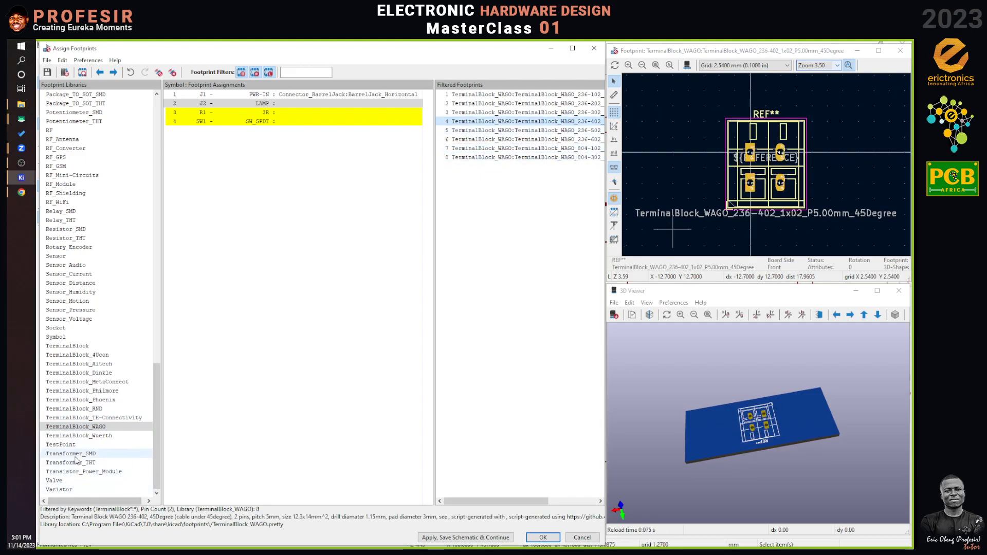
Step: Look through the TerminalBlock_TE-Connectivity and TerminalBlock_RND libraries and preview the RND 205-00012 footprint
{"action": "left_click", "coordinate": [94, 418]}
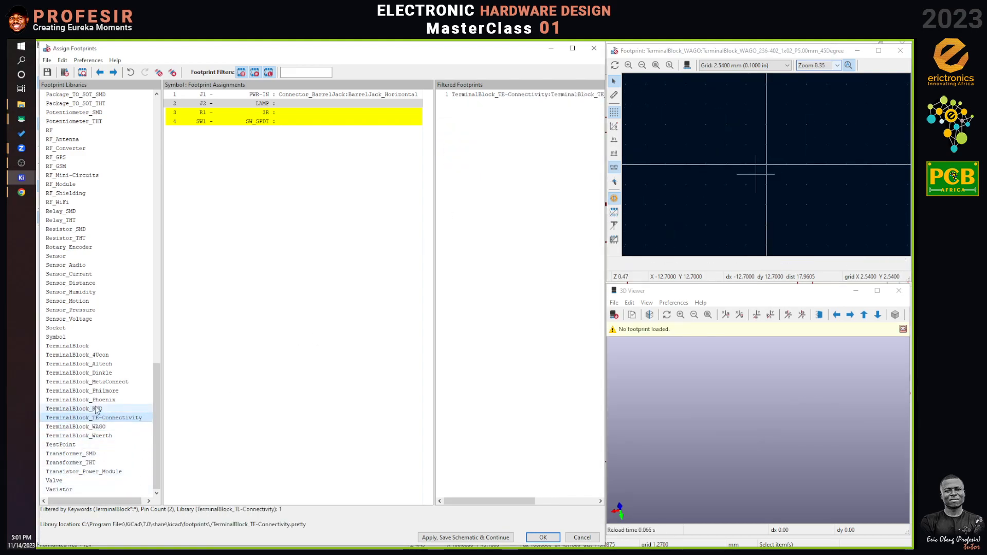
{"action": "left_click", "coordinate": [97, 409]}
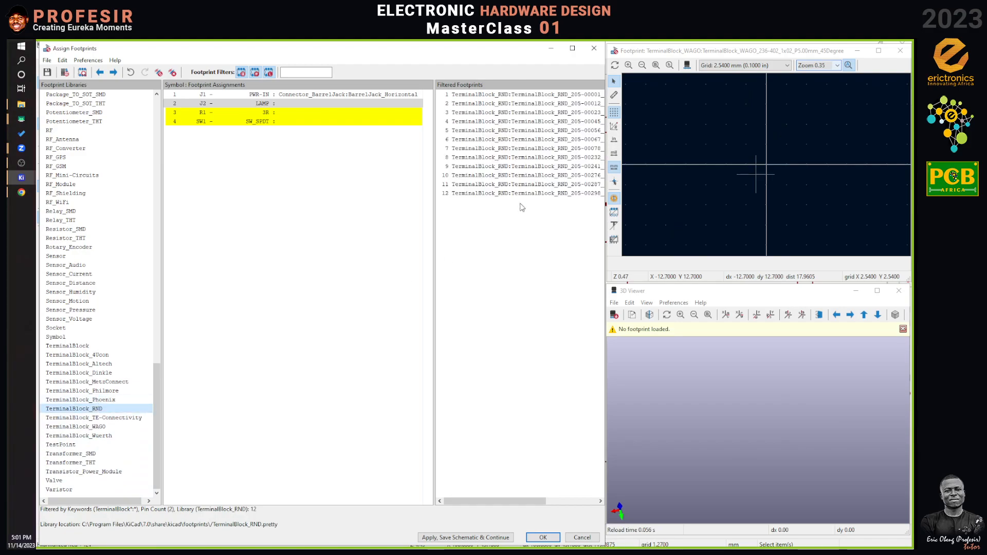
{"action": "left_click", "coordinate": [523, 148]}
{"action": "left_click", "coordinate": [553, 104]}
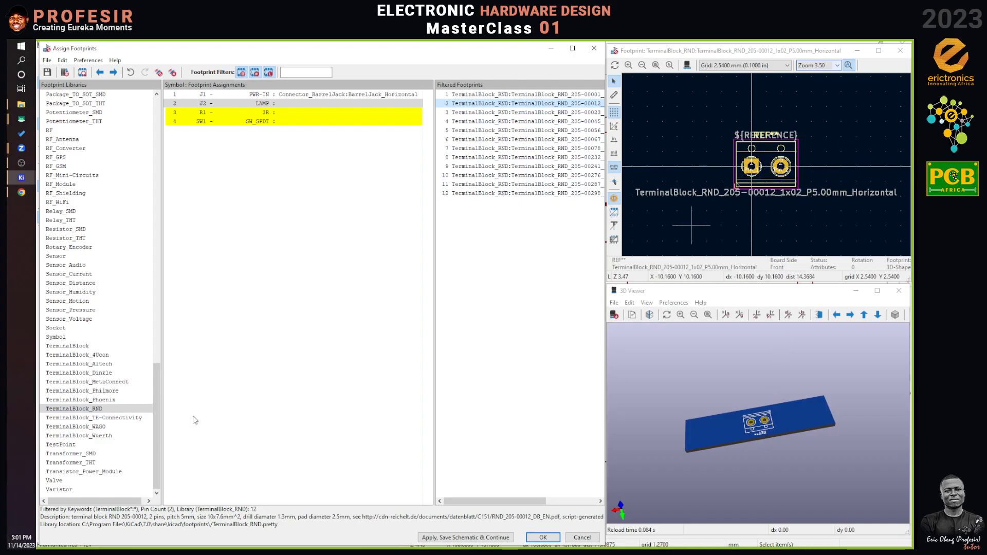
Step: Preview several TerminalBlock_Phoenix footprints and inspect the 3D model of the MPT-0,5-2-2.54 terminal from different angles
{"action": "left_click", "coordinate": [105, 400]}
{"action": "left_click", "coordinate": [537, 158]}
{"action": "left_click", "coordinate": [545, 138]}
{"action": "left_click", "coordinate": [551, 122]}
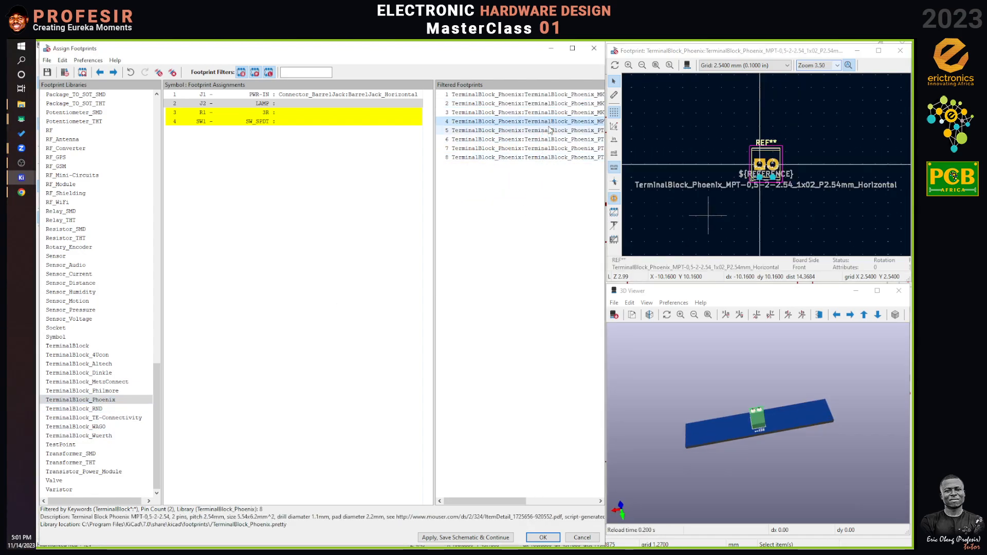
{"action": "left_click_drag", "start_coordinate": [720, 401], "coordinate": [813, 415]}
{"action": "left_click_drag", "start_coordinate": [714, 386], "coordinate": [760, 384]}
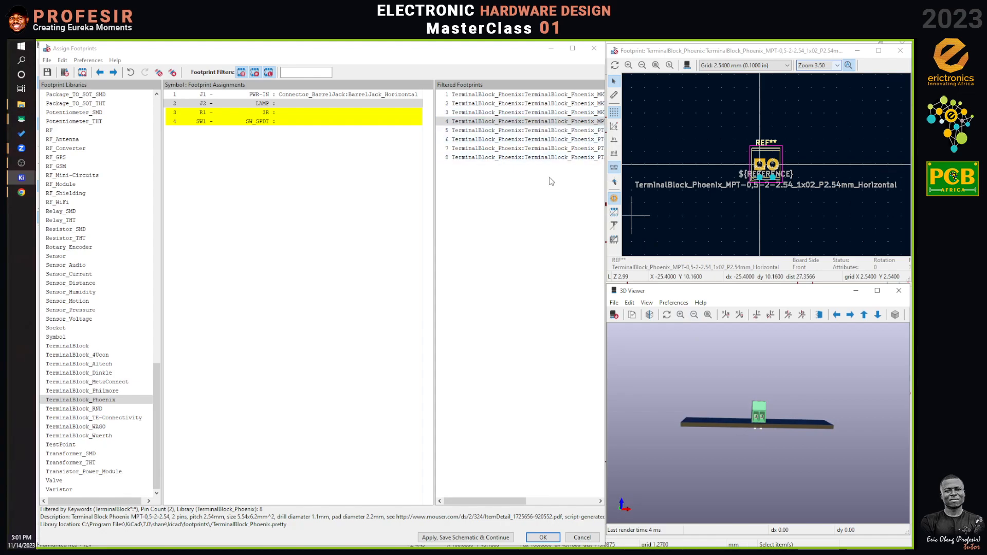
Step: Inspect the Phoenix MKDS-3-2-5.08_1x02_P5.08mm_Horizontal footprint in 3D and assign it to LAMP connector J2
{"action": "left_click_drag", "start_coordinate": [434, 208], "coordinate": [379, 211]}
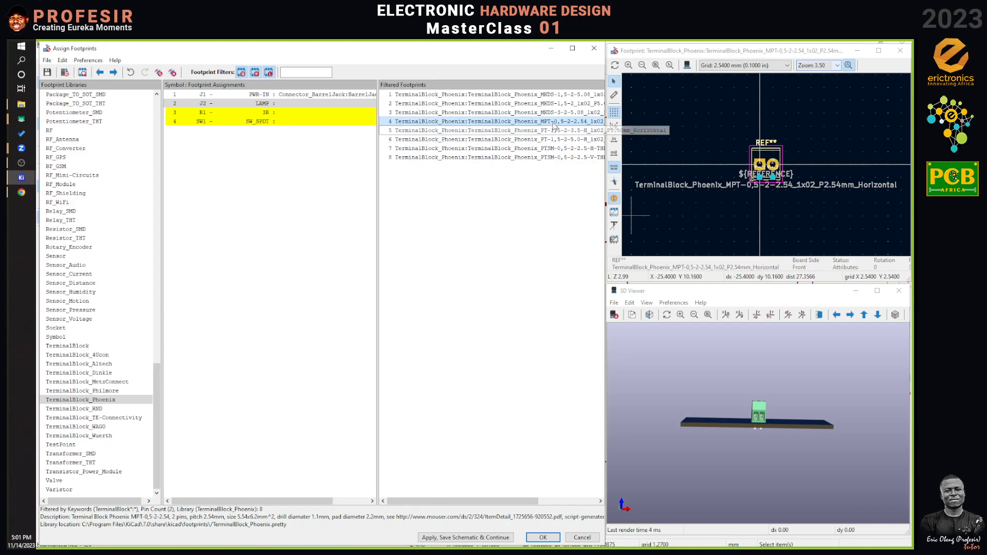
{"action": "left_click", "coordinate": [582, 116]}
{"action": "left_click_drag", "start_coordinate": [776, 350], "coordinate": [816, 422]}
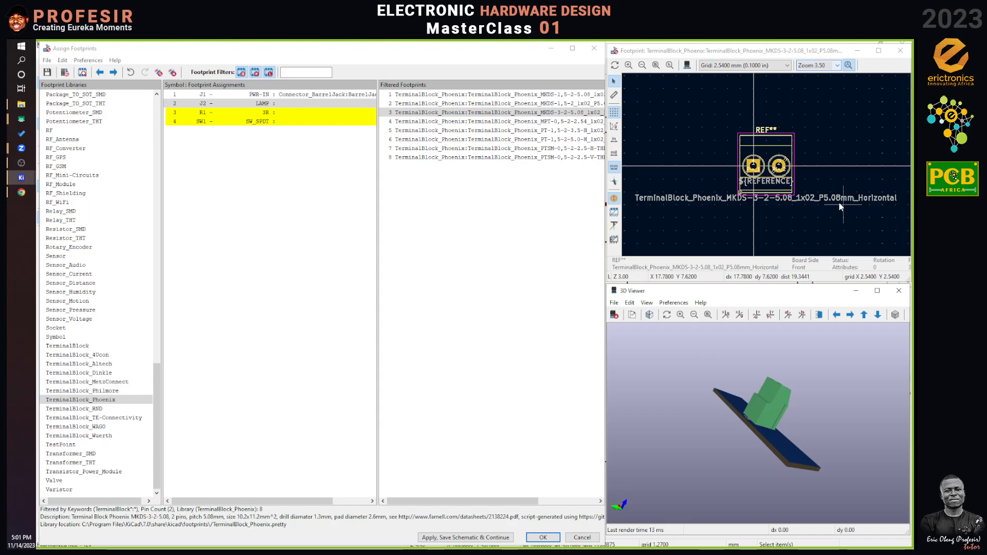
{"action": "double_click", "coordinate": [535, 122]}
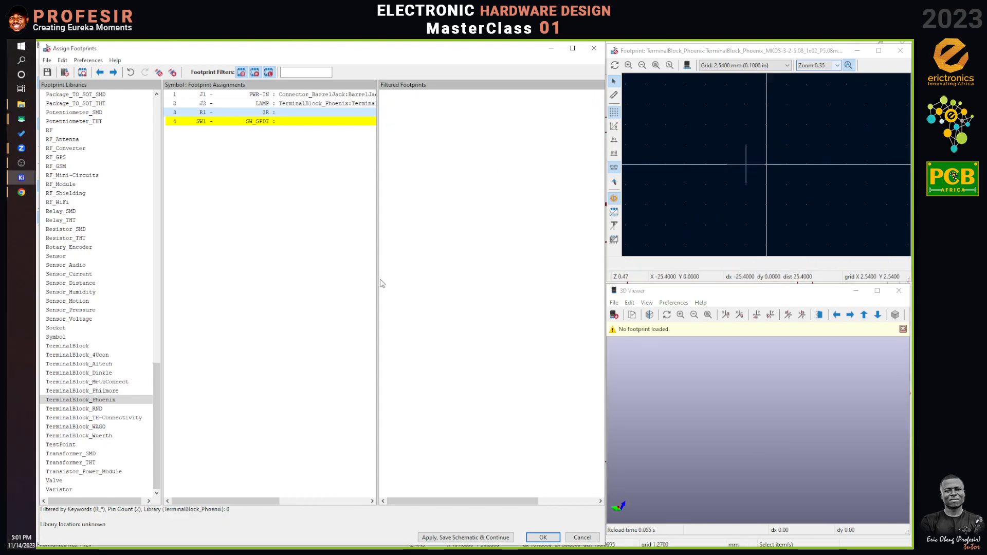
{"action": "left_click_drag", "start_coordinate": [379, 283], "coordinate": [420, 282]}
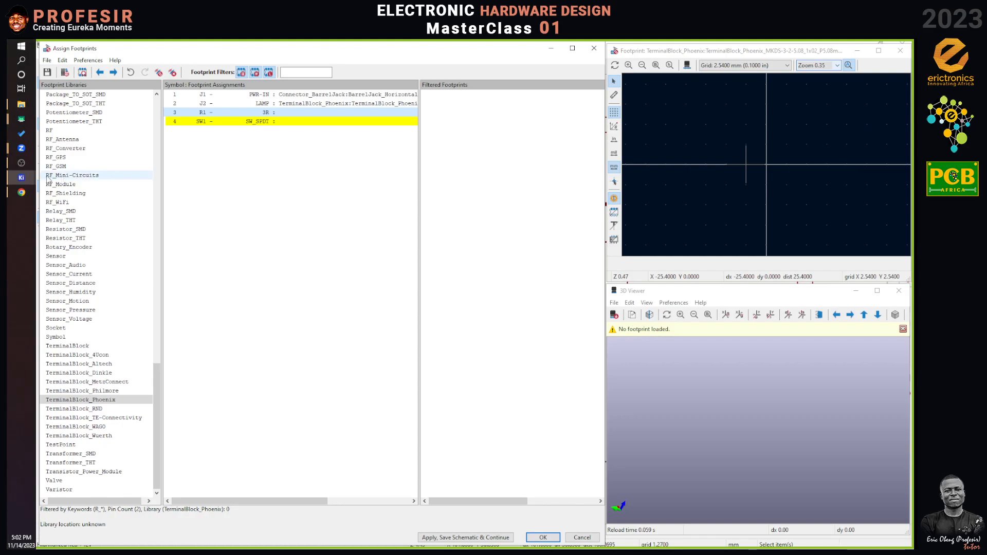
Step: Switch to Chrome and close the KF103 screw terminal listing
{"action": "left_click", "coordinate": [24, 192]}
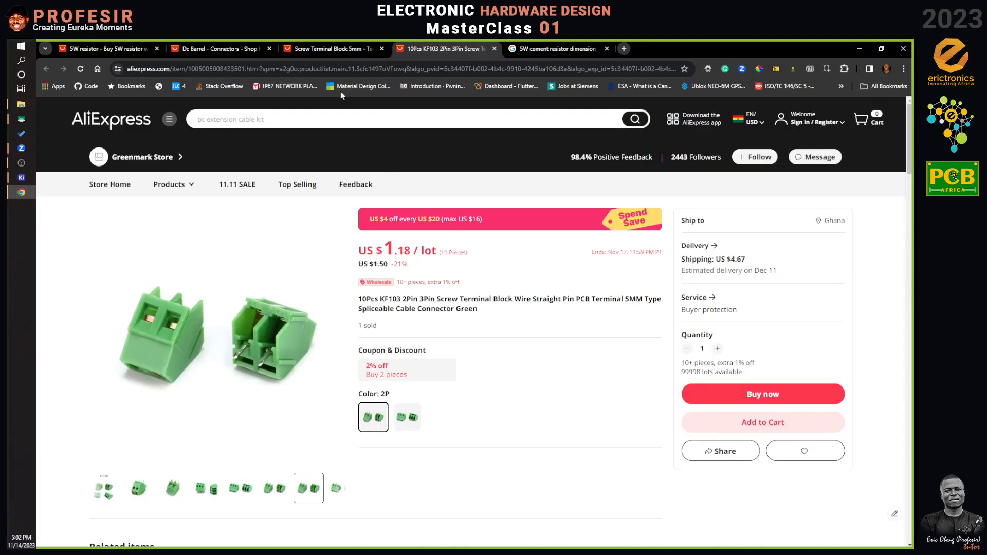
{"action": "key", "text": "ctrl+w"}
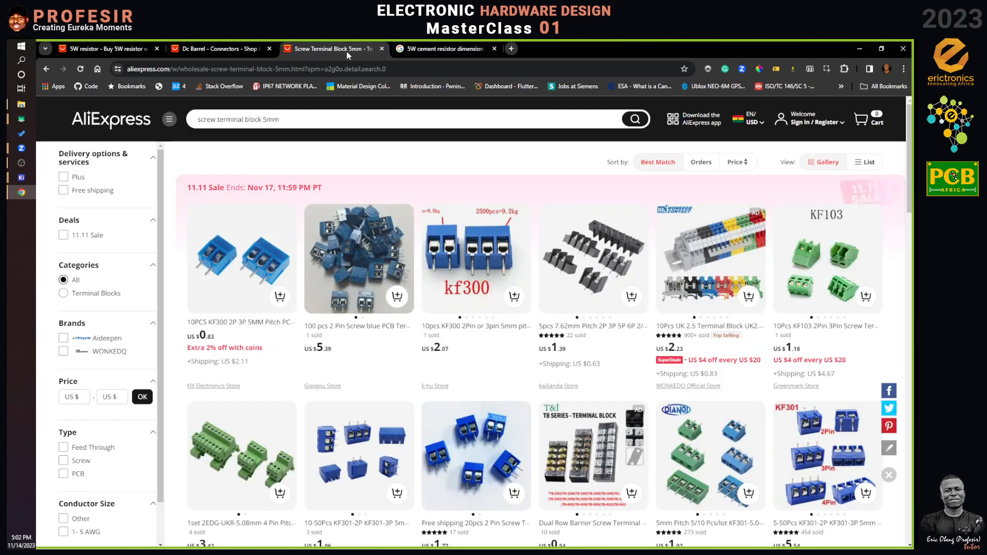
Step: Close the screw terminal results, open the 10pcs 5W 5% Cement Resistor listing from the 5W resistor results and select the 3R resistance
{"action": "key", "text": "ctrl+w"}
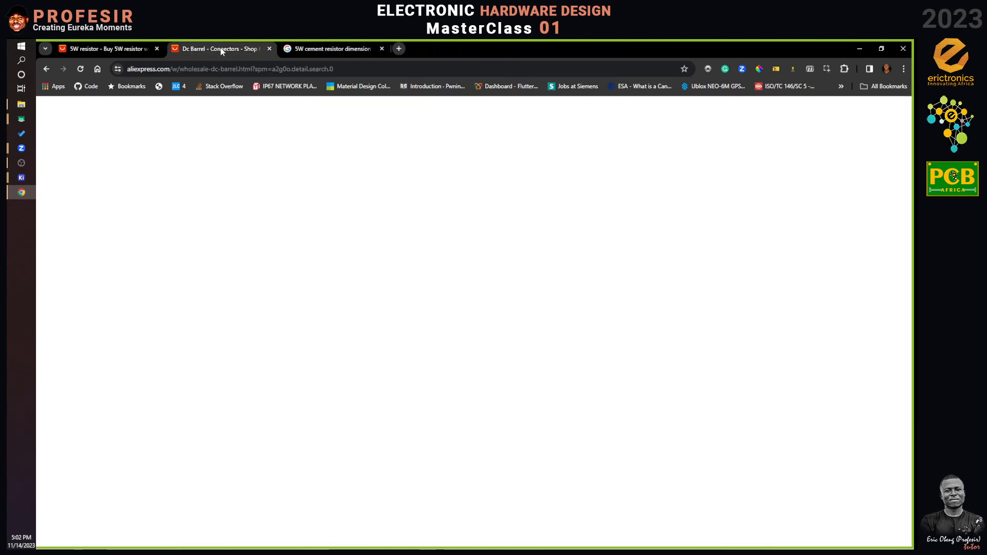
{"action": "left_click", "coordinate": [87, 50]}
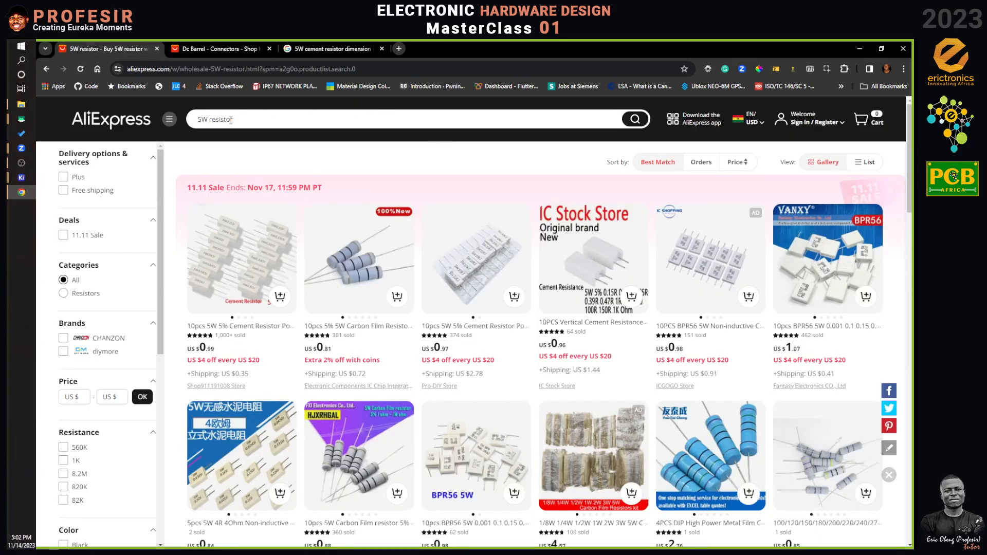
{"action": "mouse_move", "coordinate": [247, 258]}
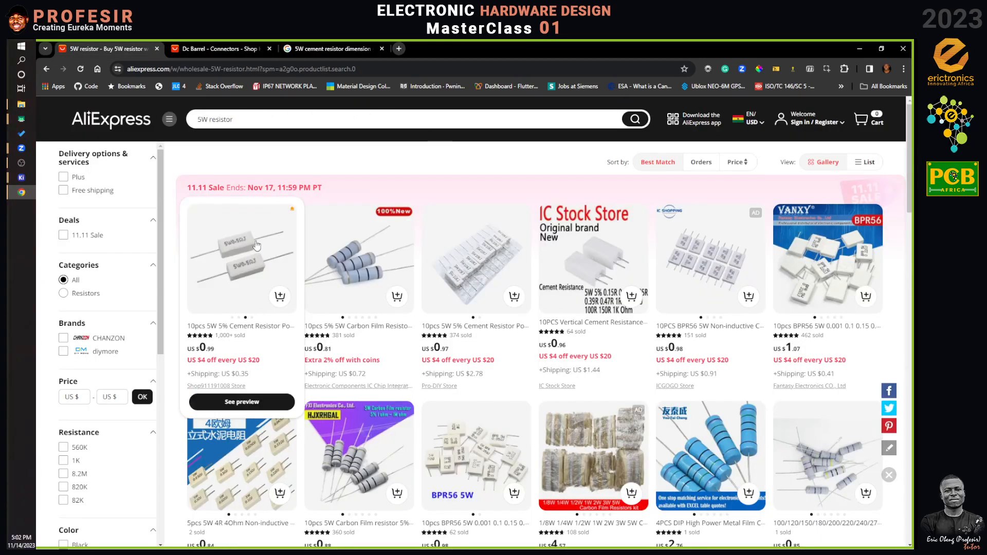
{"action": "left_click", "coordinate": [246, 258]}
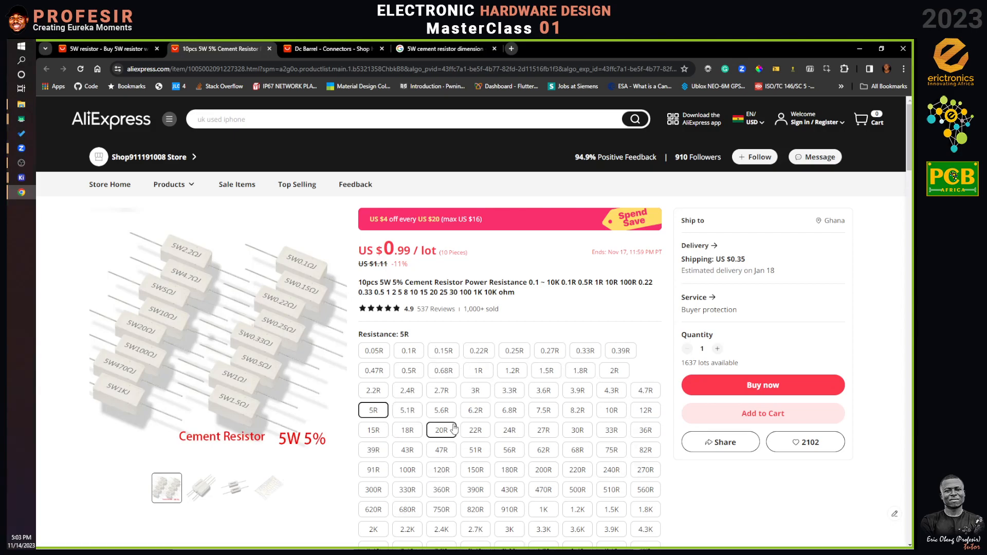
{"action": "left_click", "coordinate": [476, 392]}
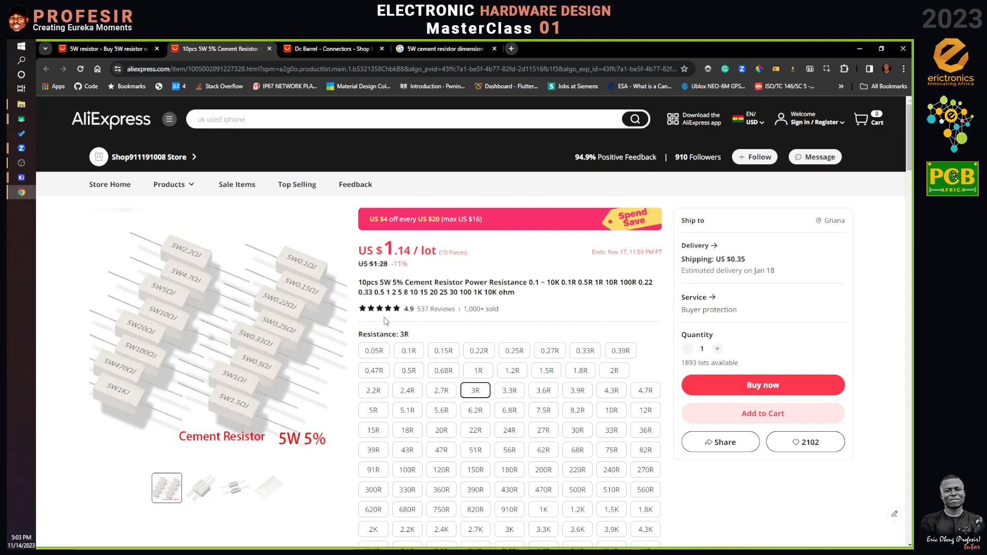
Step: Examine the cement resistor listing's description, full specifications and customer reviews for the resistor's dimensions
{"action": "mouse_move", "coordinate": [250, 389]}
{"action": "scroll", "coordinate": [576, 370], "scroll_direction": "down", "scroll_amount": 2}
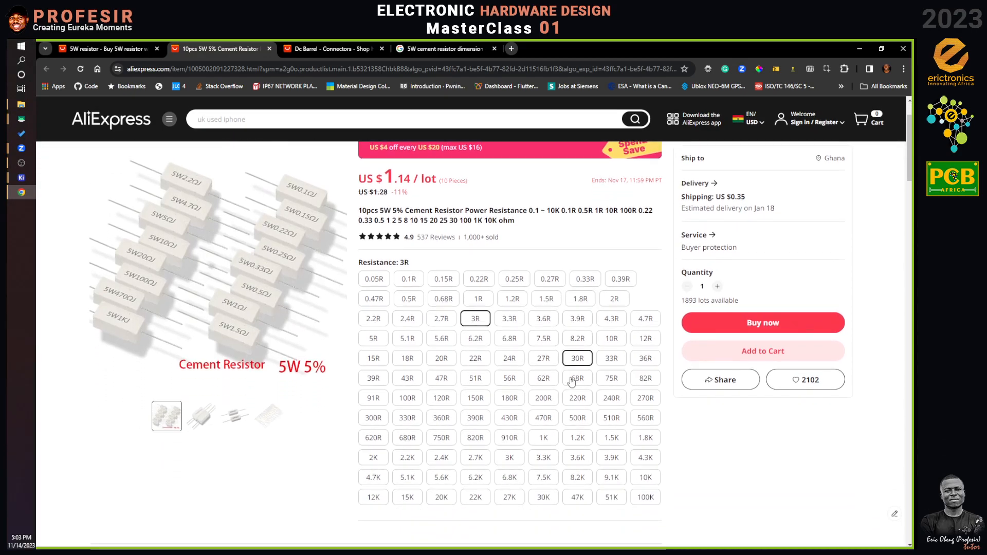
{"action": "scroll", "coordinate": [570, 402], "scroll_direction": "down", "scroll_amount": 6}
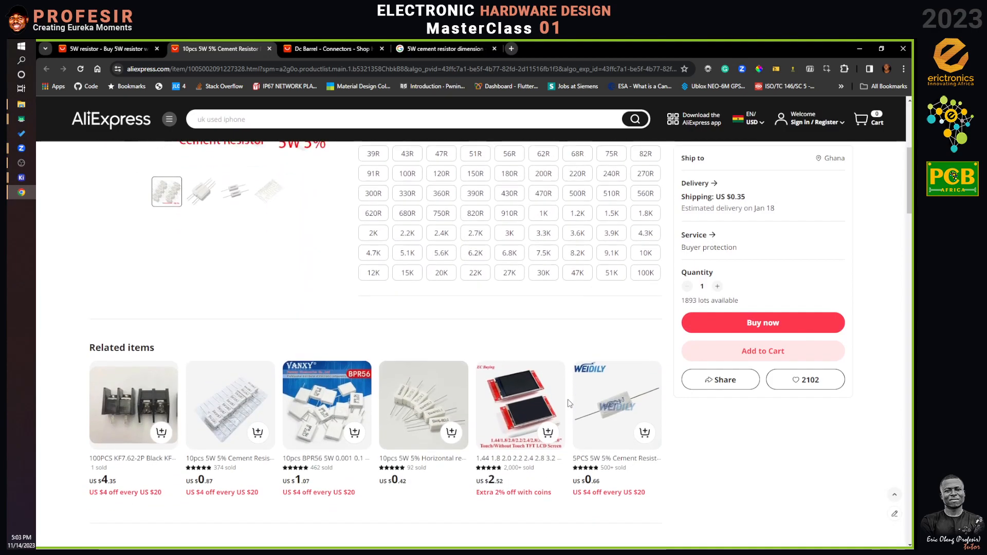
{"action": "scroll", "coordinate": [570, 403], "scroll_direction": "down", "scroll_amount": 9}
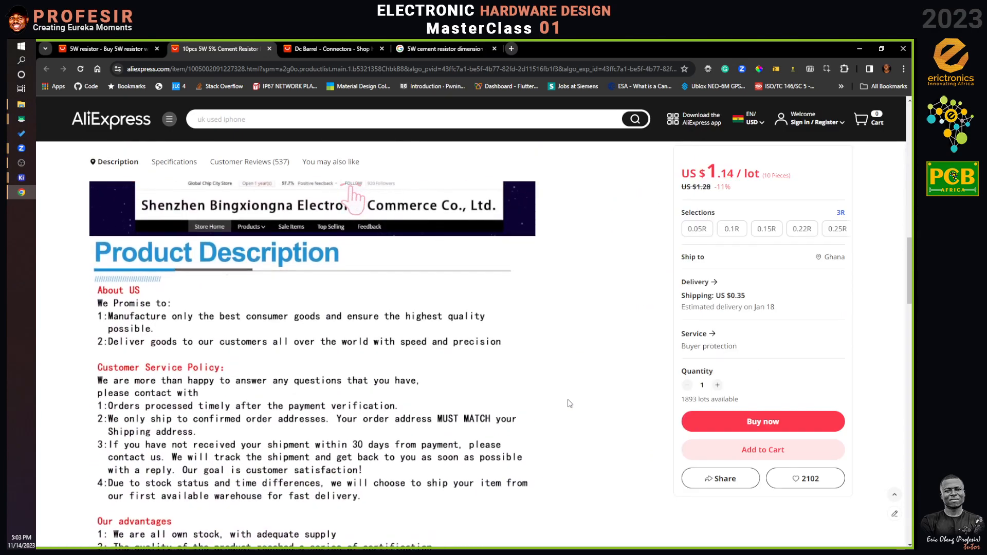
{"action": "scroll", "coordinate": [570, 402], "scroll_direction": "down", "scroll_amount": 1}
{"action": "scroll", "coordinate": [570, 403], "scroll_direction": "down", "scroll_amount": 4}
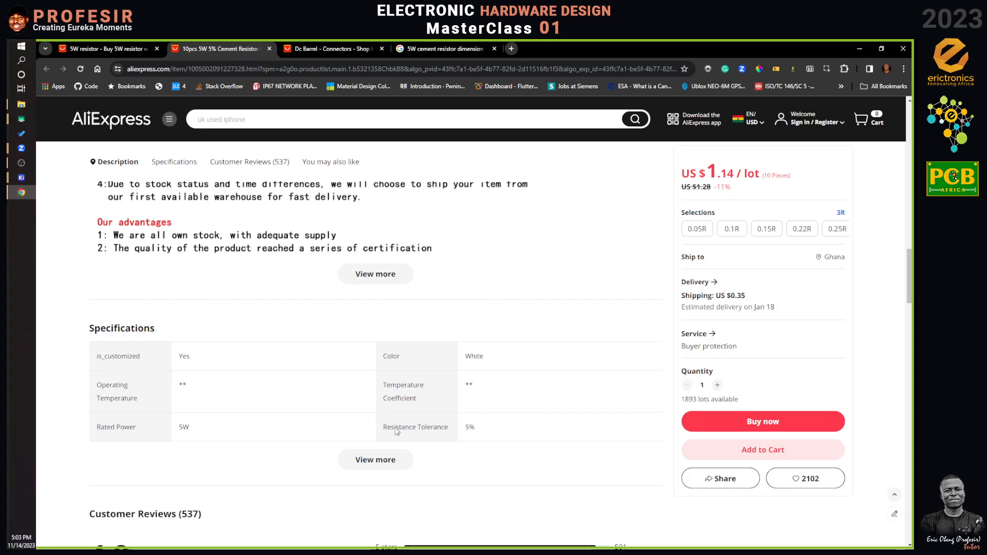
{"action": "left_click", "coordinate": [375, 459]}
{"action": "scroll", "coordinate": [441, 447], "scroll_direction": "down", "scroll_amount": 1}
{"action": "scroll", "coordinate": [441, 444], "scroll_direction": "down", "scroll_amount": 2}
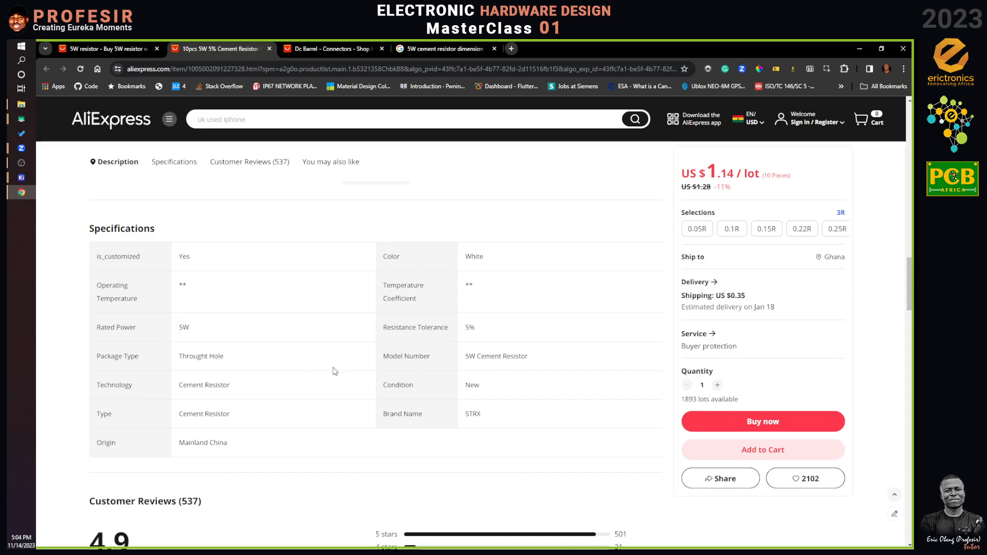
{"action": "scroll", "coordinate": [334, 370], "scroll_direction": "down", "scroll_amount": 8}
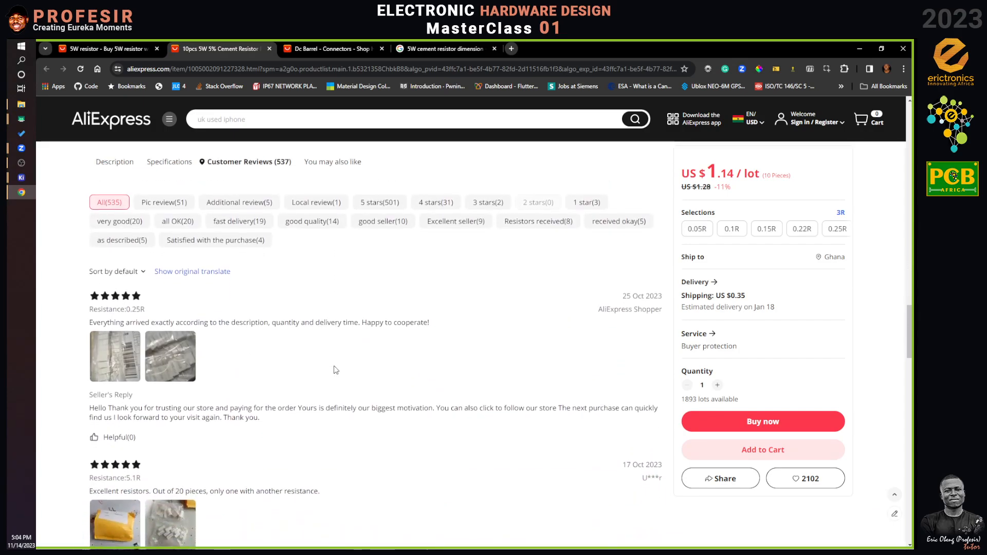
Step: Check the resistor dimensions in the 5W cement resistor dimension search and return to the resistance options of the AliExpress listing
{"action": "left_click", "coordinate": [428, 52]}
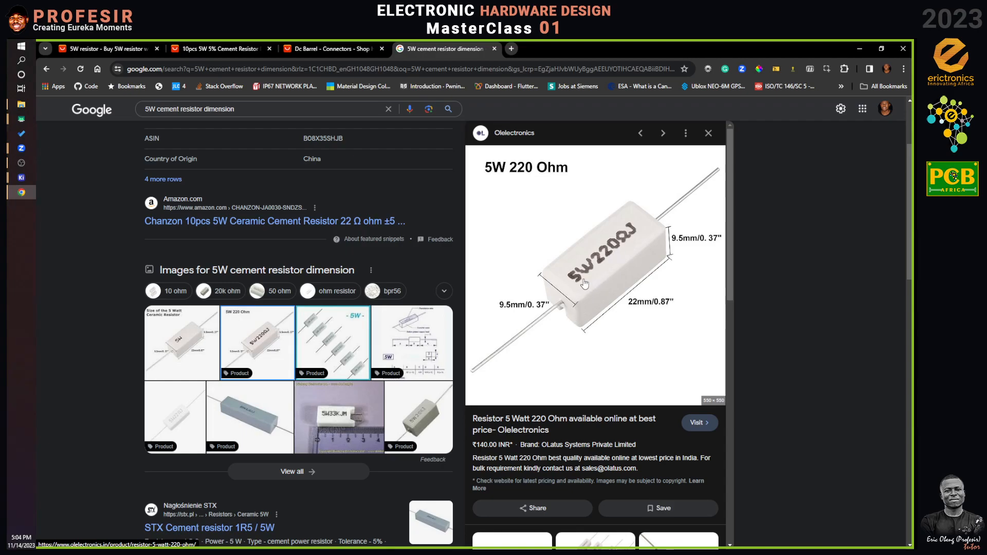
{"action": "left_click", "coordinate": [247, 49]}
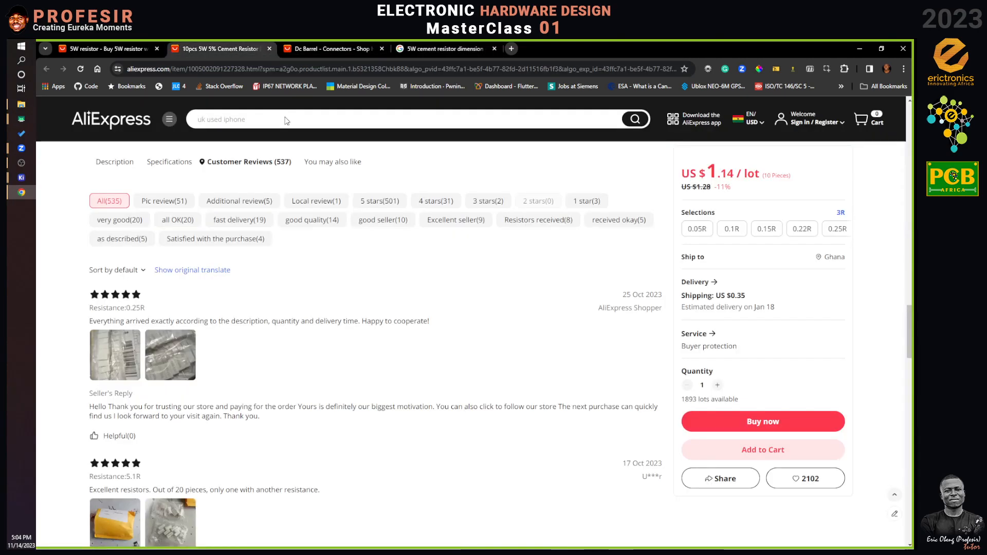
{"action": "scroll", "coordinate": [397, 265], "scroll_direction": "up", "scroll_amount": 4}
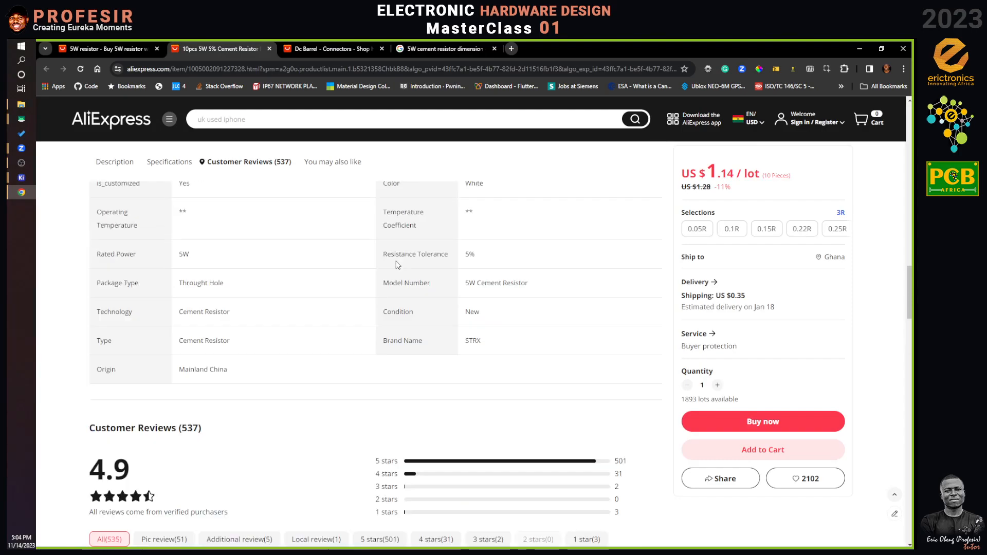
{"action": "scroll", "coordinate": [397, 265], "scroll_direction": "up", "scroll_amount": 15}
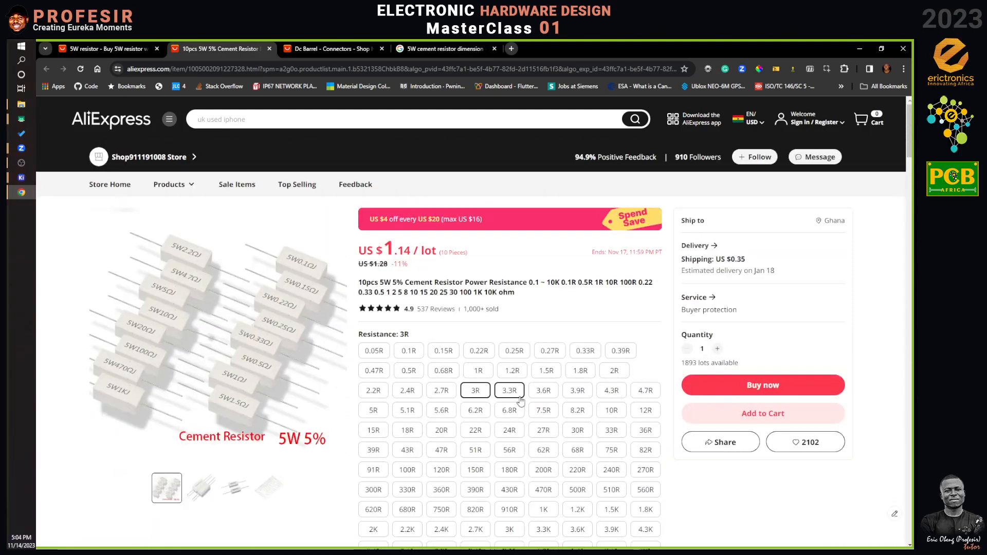
Step: Switch to KiCad, list the Resistor_THT footprints for R1 and inspect R_Axial_Power_L75.0mm_W9.0mm_P81.28mm in 3D
{"action": "left_click", "coordinate": [860, 48]}
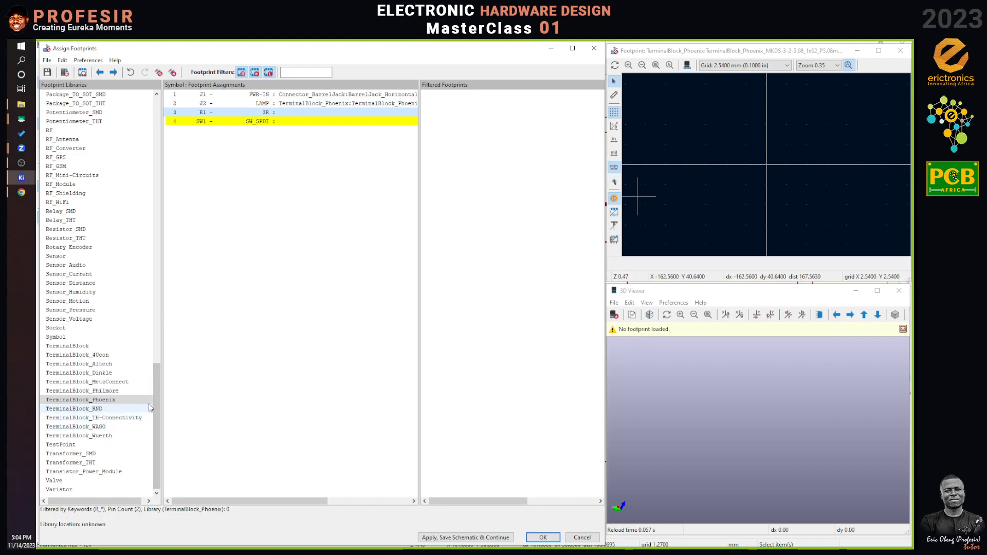
{"action": "scroll", "coordinate": [153, 388], "scroll_direction": "up", "scroll_amount": 3}
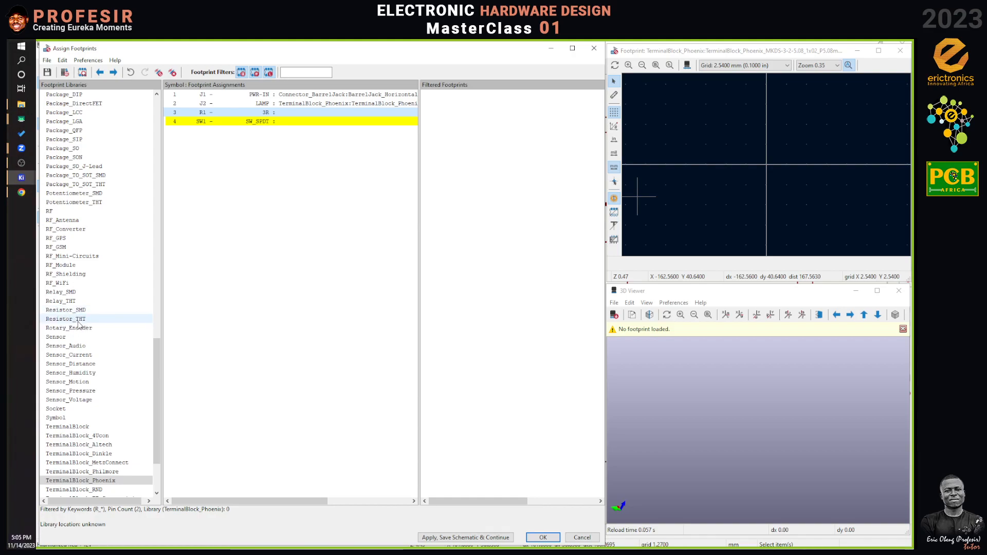
{"action": "left_click", "coordinate": [78, 321]}
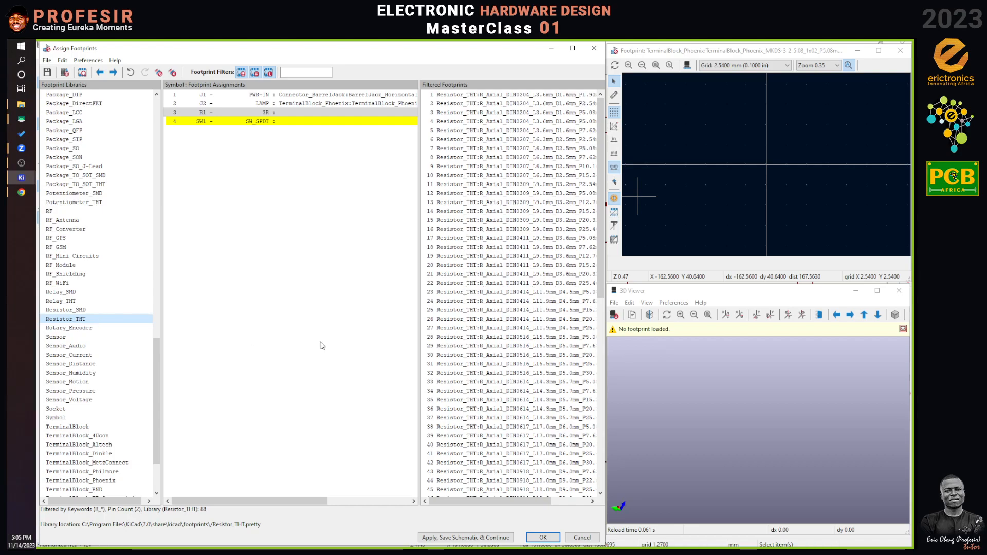
{"action": "left_click_drag", "start_coordinate": [601, 231], "coordinate": [602, 427]}
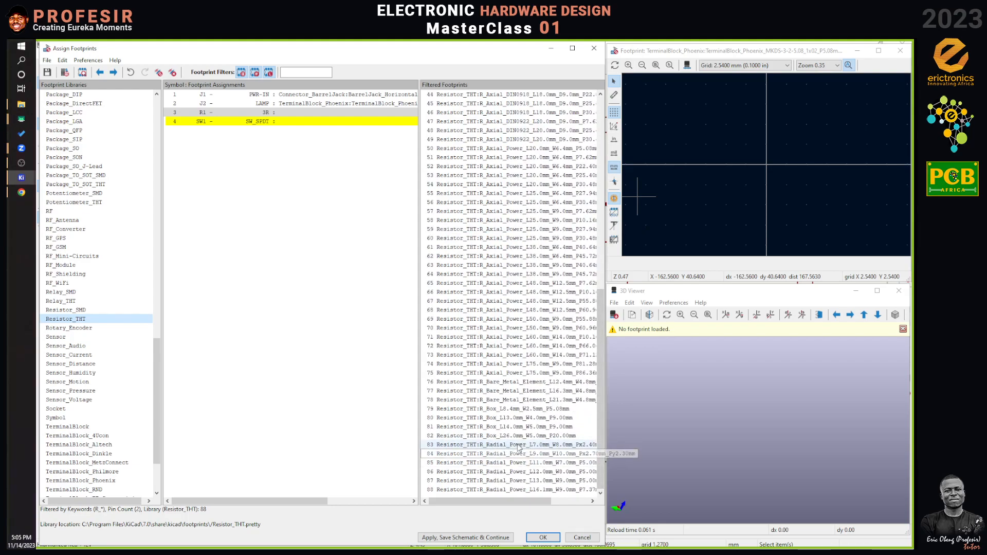
{"action": "left_click", "coordinate": [506, 365]}
{"action": "left_click_drag", "start_coordinate": [732, 386], "coordinate": [741, 433]}
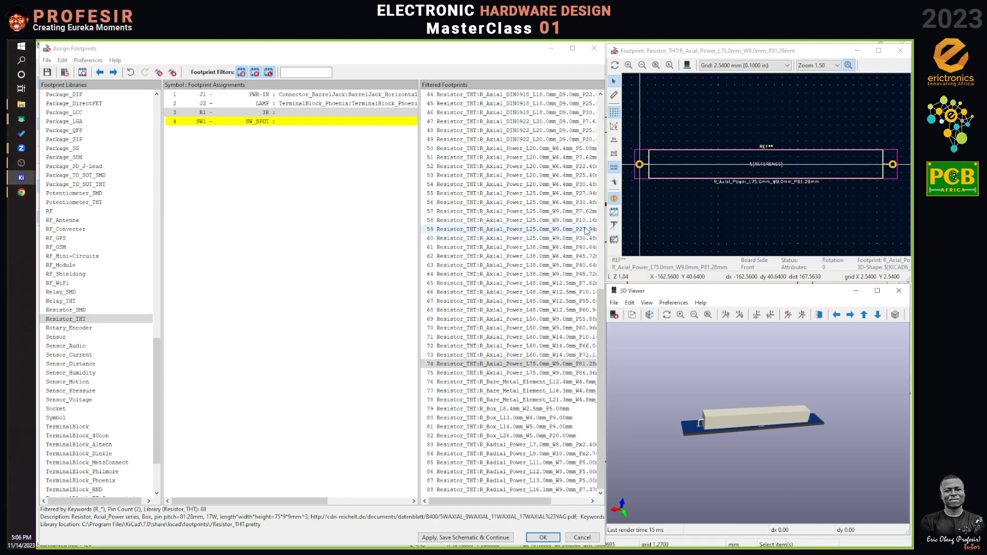
Step: Inspect the R_Axial_Power_L25.0mm_W9.0mm_P27.94mm footprint in 3D and assign it to resistor R1
{"action": "left_click", "coordinate": [585, 233]}
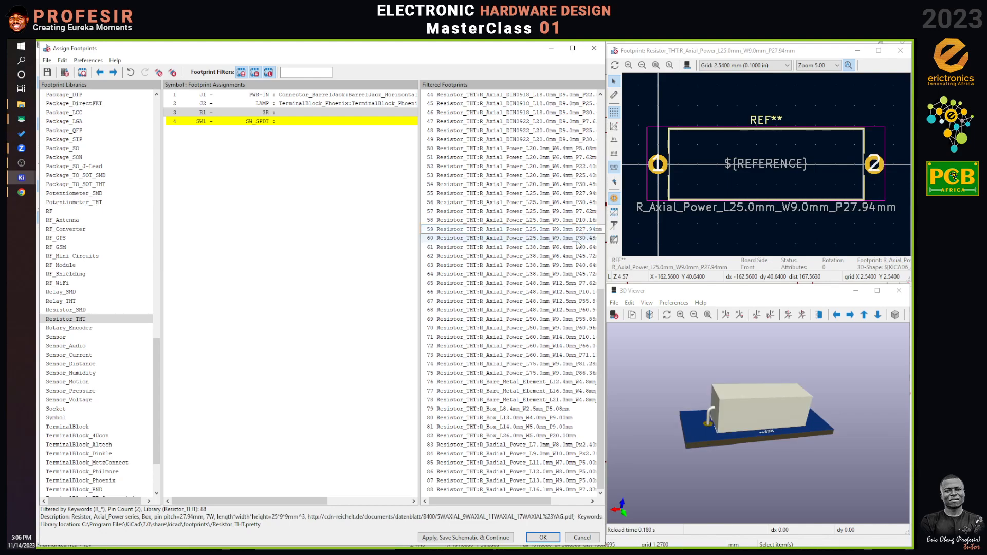
{"action": "left_click_drag", "start_coordinate": [793, 411], "coordinate": [832, 421]}
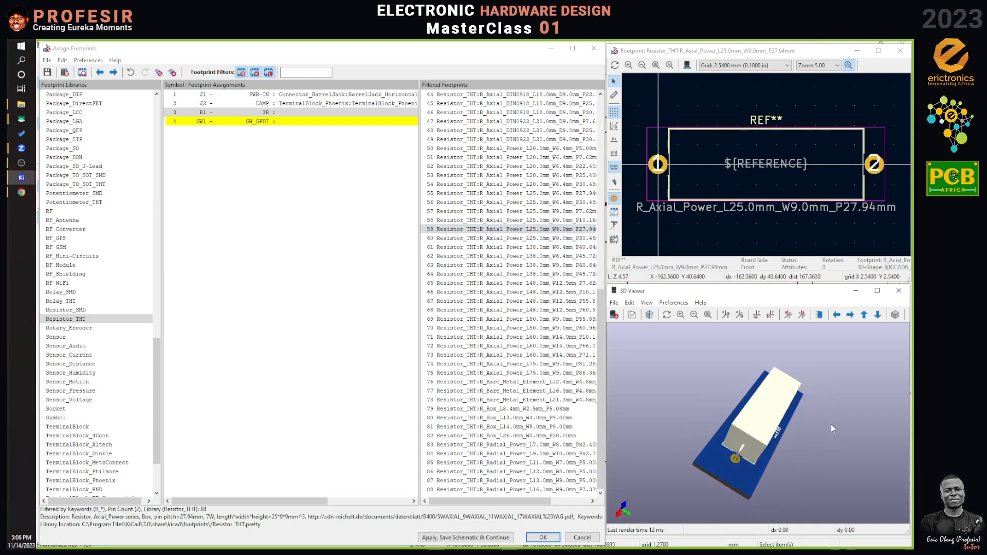
{"action": "double_click", "coordinate": [559, 232]}
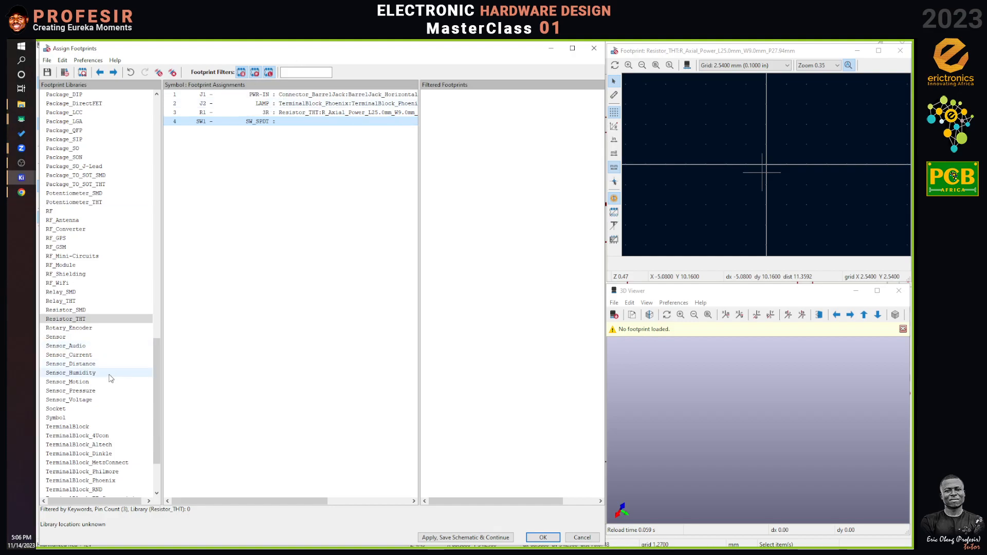
Step: Look through the footprint libraries and list the Button_Switch_THT footprints for switch SW1
{"action": "left_click_drag", "start_coordinate": [155, 360], "coordinate": [161, 101]}
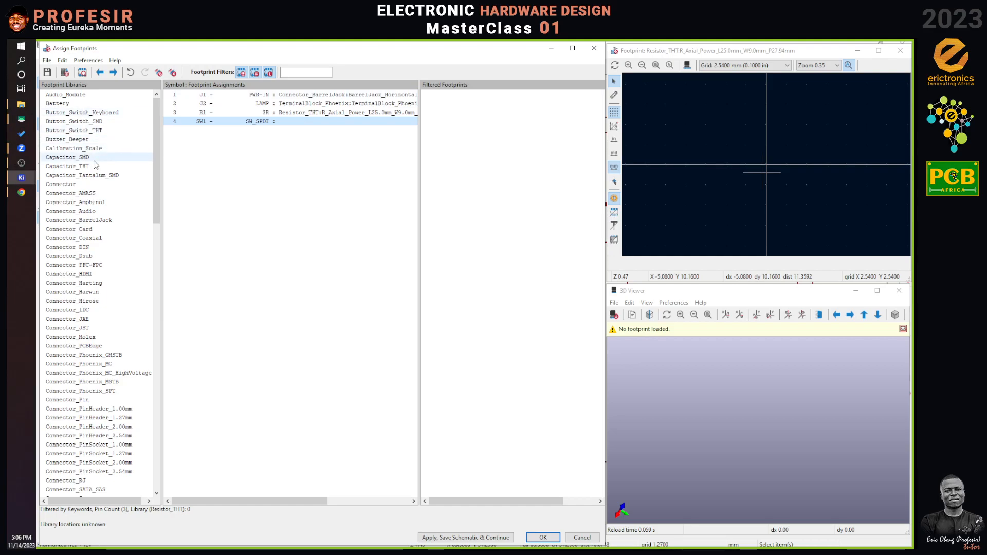
{"action": "left_click_drag", "start_coordinate": [156, 168], "coordinate": [153, 412]}
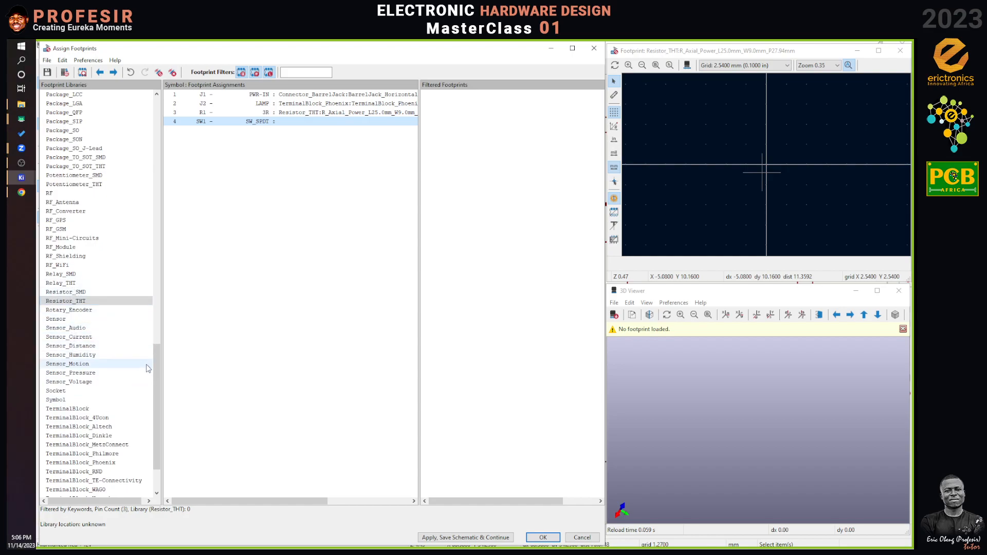
{"action": "left_click_drag", "start_coordinate": [161, 387], "coordinate": [158, 159]}
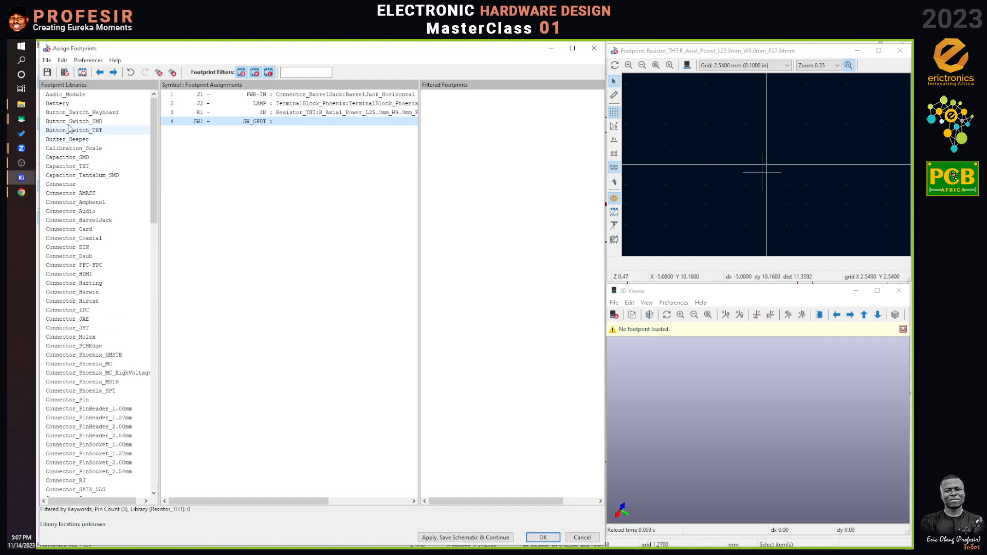
{"action": "left_click", "coordinate": [90, 131]}
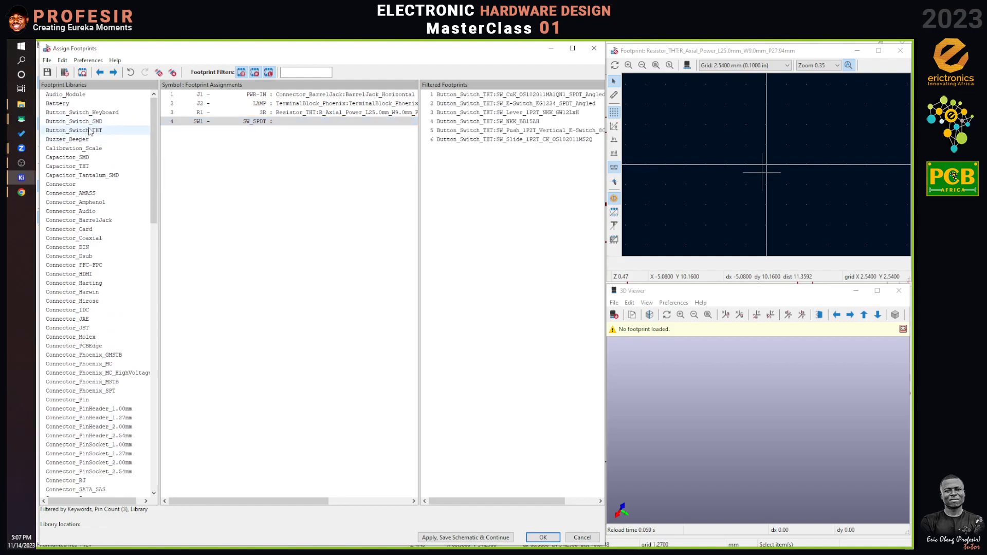
Step: Preview the SW_CuK_OS102011MA1QN1_SPDT_Angled and SW_E-Switch_EG1224_SPDT_Angled footprints, rotating the EG1224 3D model
{"action": "left_click", "coordinate": [536, 96]}
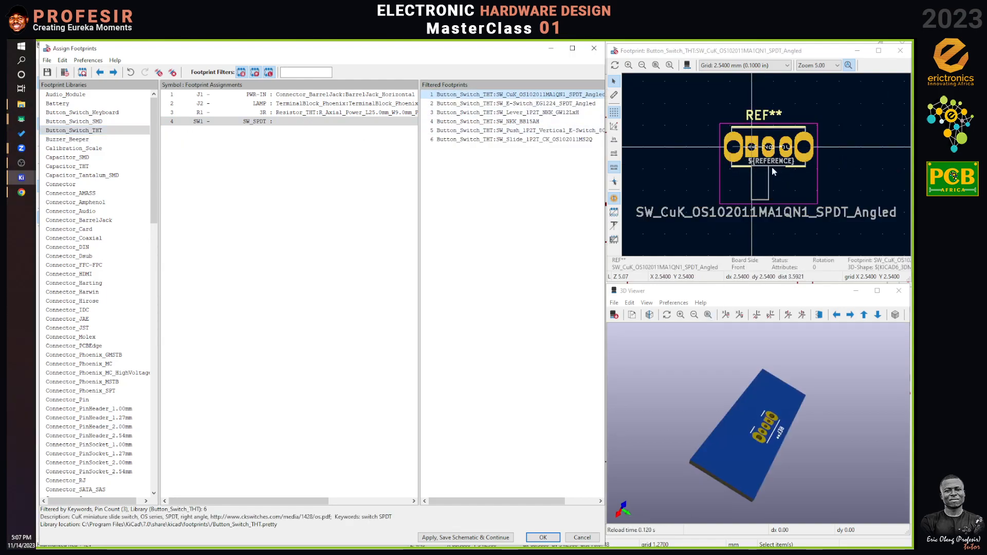
{"action": "left_click", "coordinate": [561, 104]}
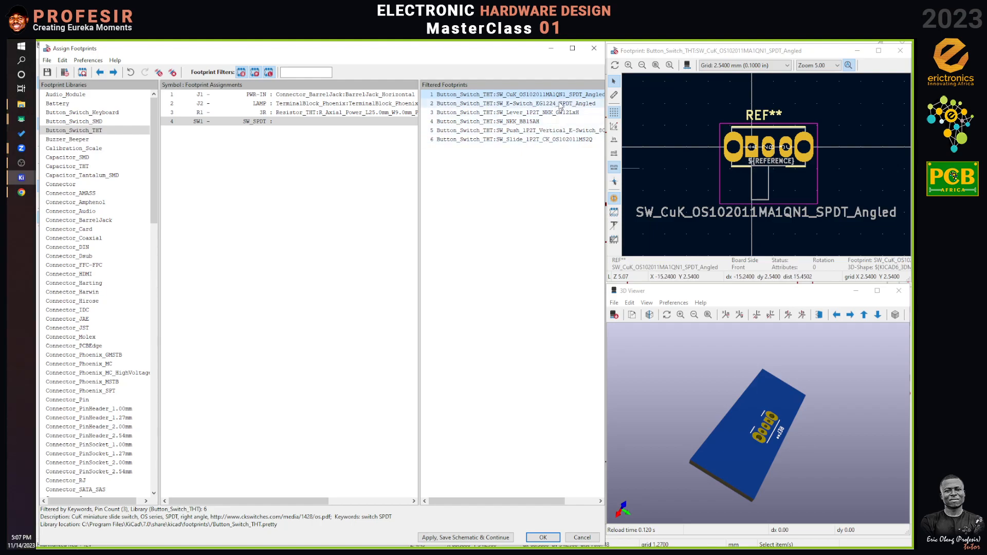
{"action": "left_click_drag", "start_coordinate": [877, 459], "coordinate": [731, 513]}
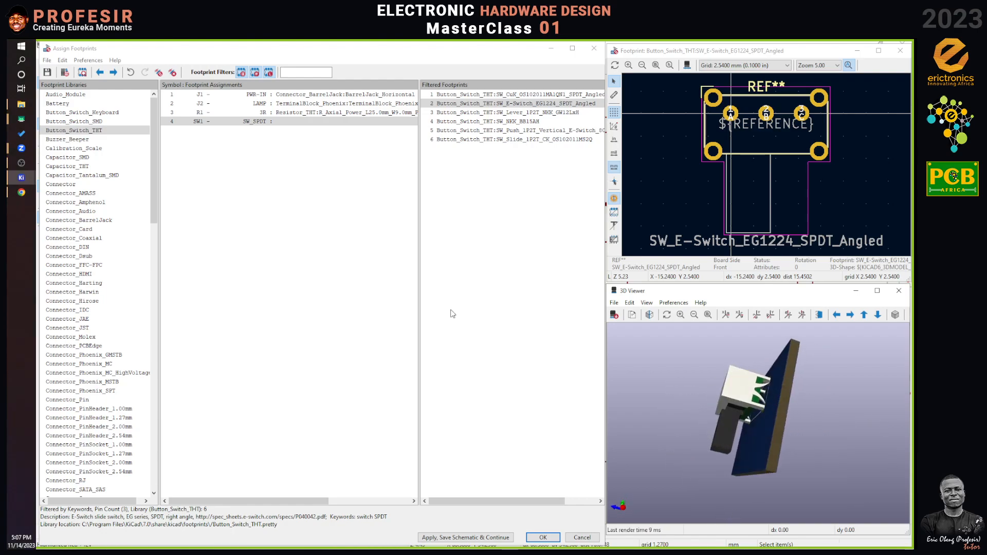
Step: Preview the SW_Lever_1P2T_NKK_GW12LxH, SW_NKK_BB15AH and SW_Push_1P2T_Vertical_E-Switch_800UDP8P1A1M6 footprints in 3D from different angles
{"action": "left_click", "coordinate": [550, 112]}
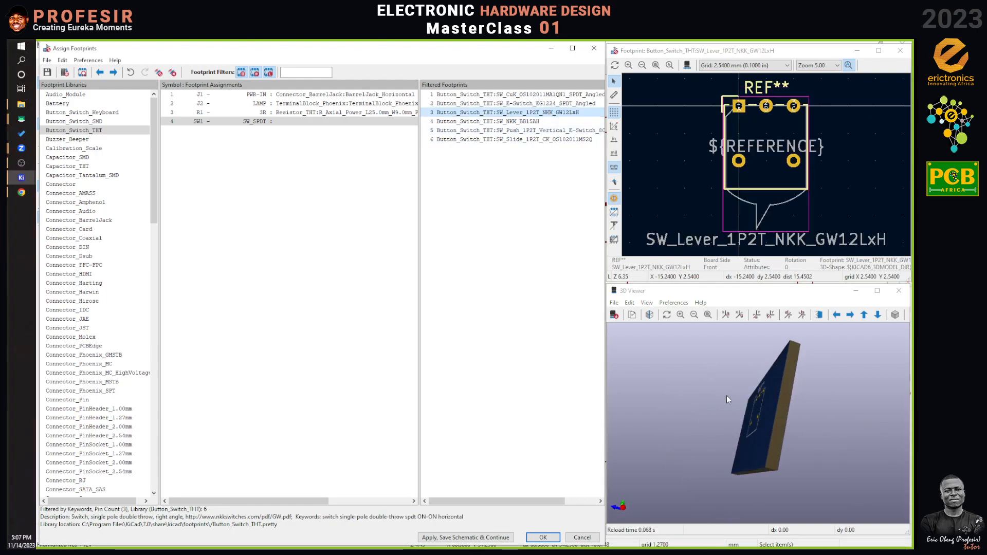
{"action": "left_click_drag", "start_coordinate": [727, 397], "coordinate": [895, 396]}
{"action": "left_click", "coordinate": [528, 122]}
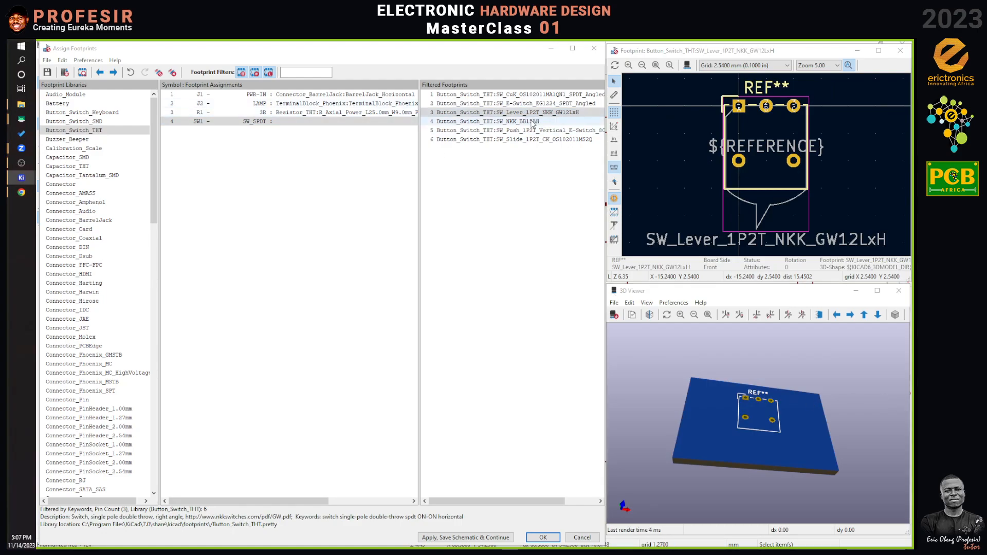
{"action": "left_click_drag", "start_coordinate": [717, 443], "coordinate": [715, 354]}
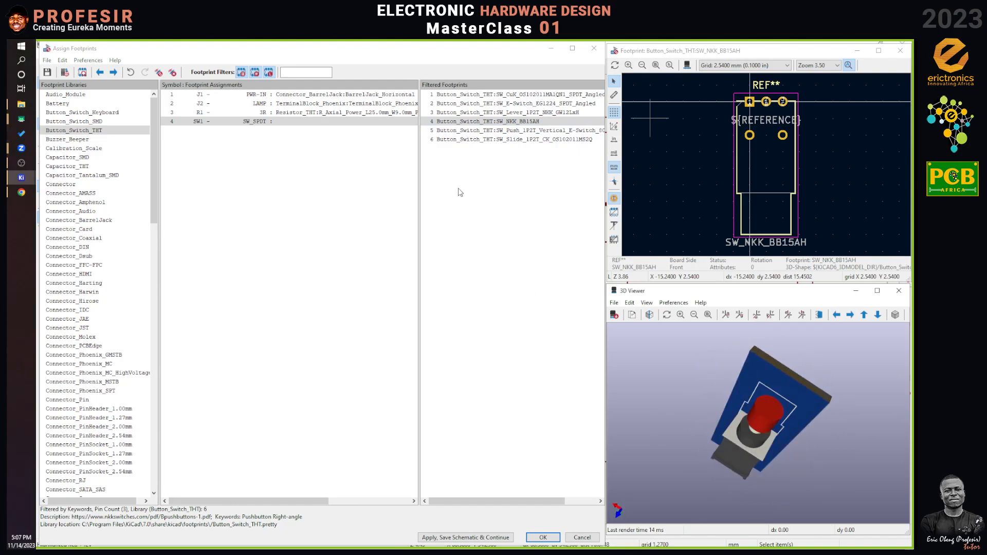
{"action": "left_click", "coordinate": [537, 132]}
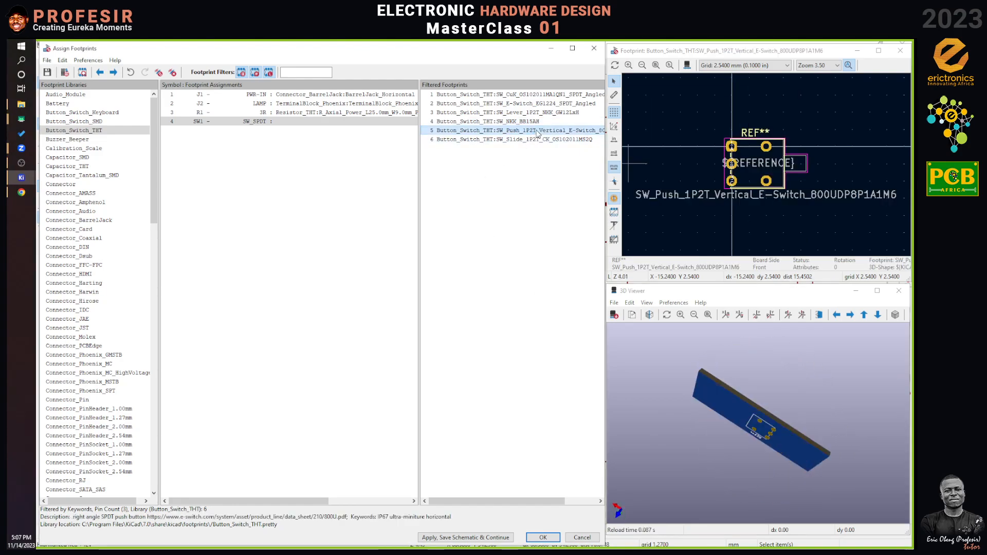
{"action": "left_click_drag", "start_coordinate": [717, 347], "coordinate": [754, 465]}
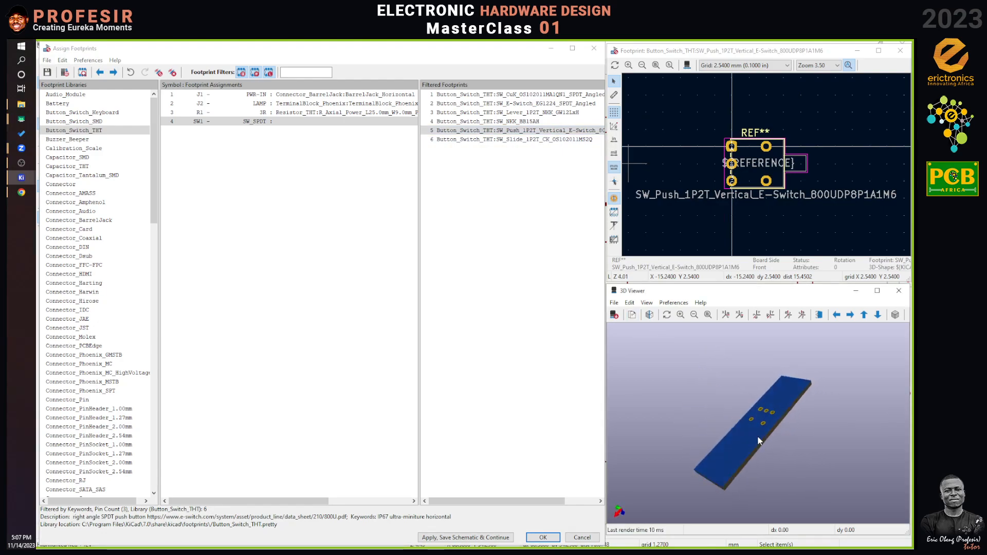
Step: Preview the SW_Slide_1P2T_CK_OS102011MS2Q footprint in 3D and look through the remaining footprint libraries for SW1 alternatives
{"action": "left_click", "coordinate": [523, 139]}
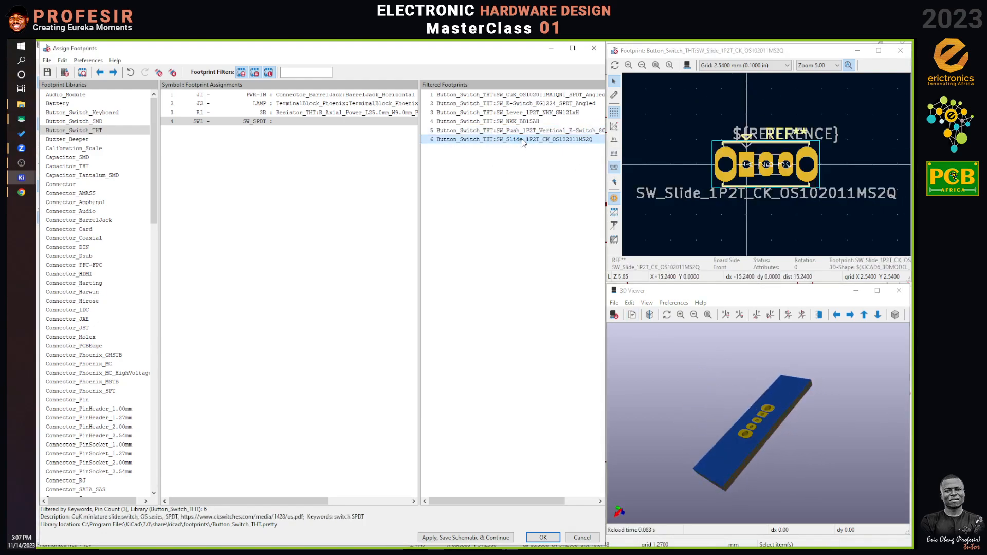
{"action": "left_click_drag", "start_coordinate": [833, 378], "coordinate": [799, 448]}
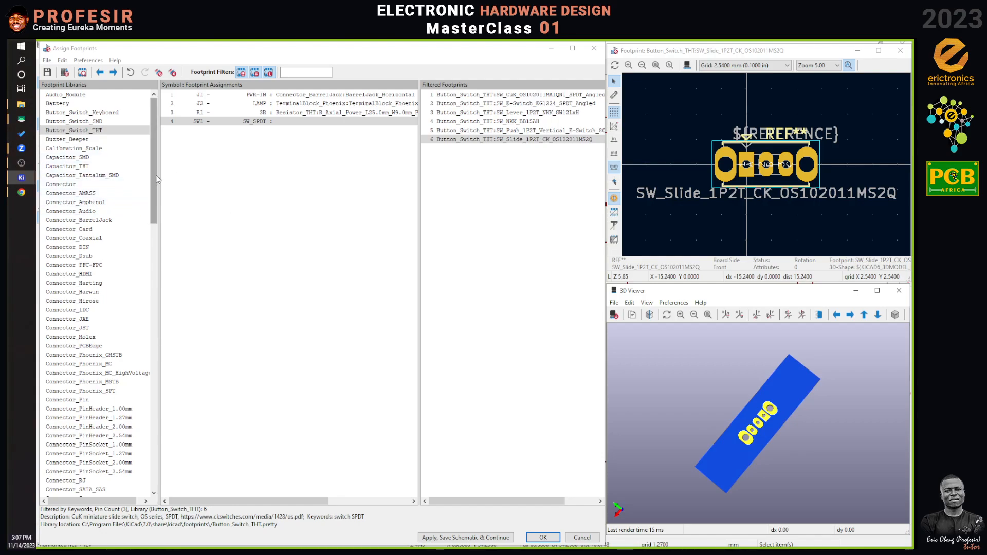
{"action": "left_click_drag", "start_coordinate": [157, 179], "coordinate": [151, 450]}
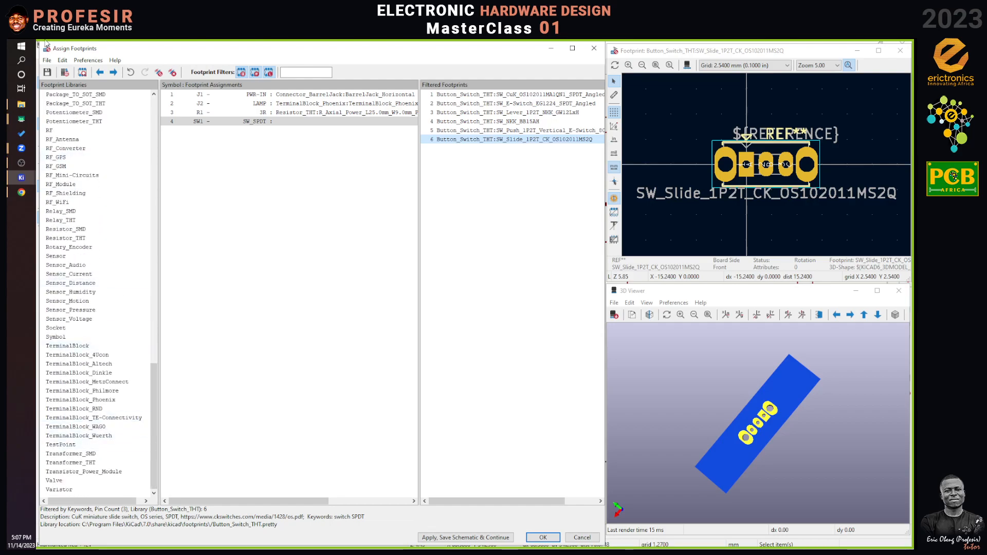
{"action": "left_click_drag", "start_coordinate": [151, 400], "coordinate": [152, 132]}
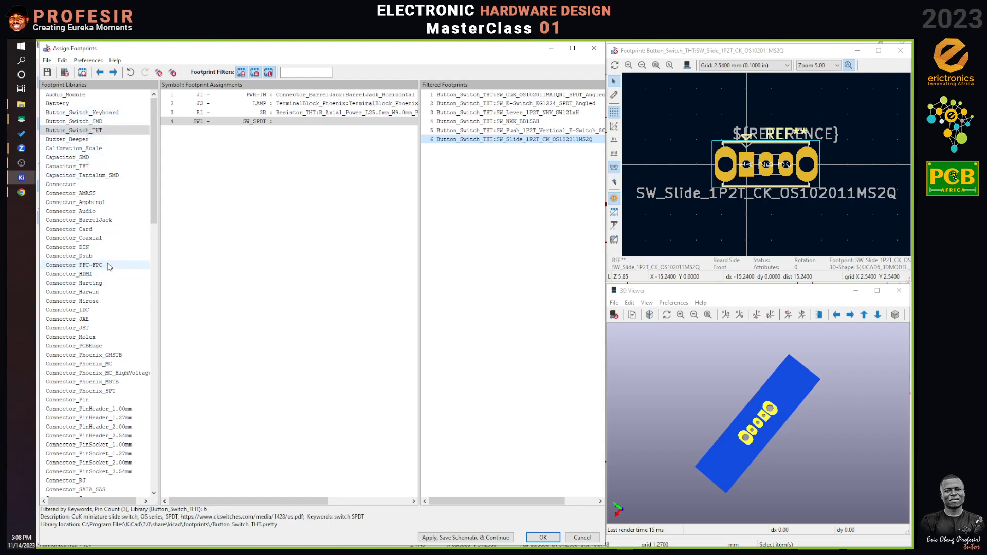
{"action": "left_click", "coordinate": [116, 337]}
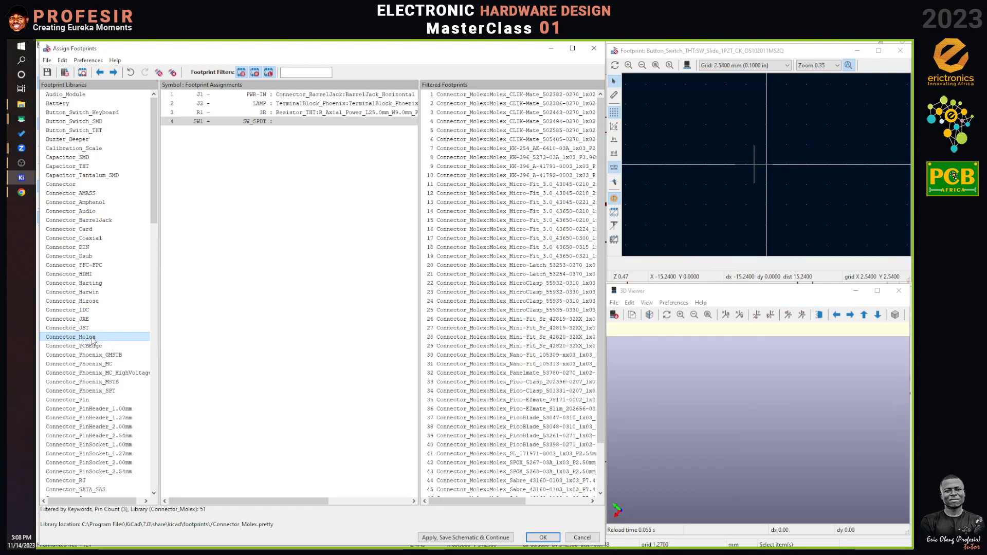
{"action": "left_click", "coordinate": [95, 131]}
{"action": "left_click_drag", "start_coordinate": [153, 134], "coordinate": [150, 428]}
Step: Apply the footprint assignments with the schematic saved and return to the schematic
{"action": "left_click", "coordinate": [472, 543]}
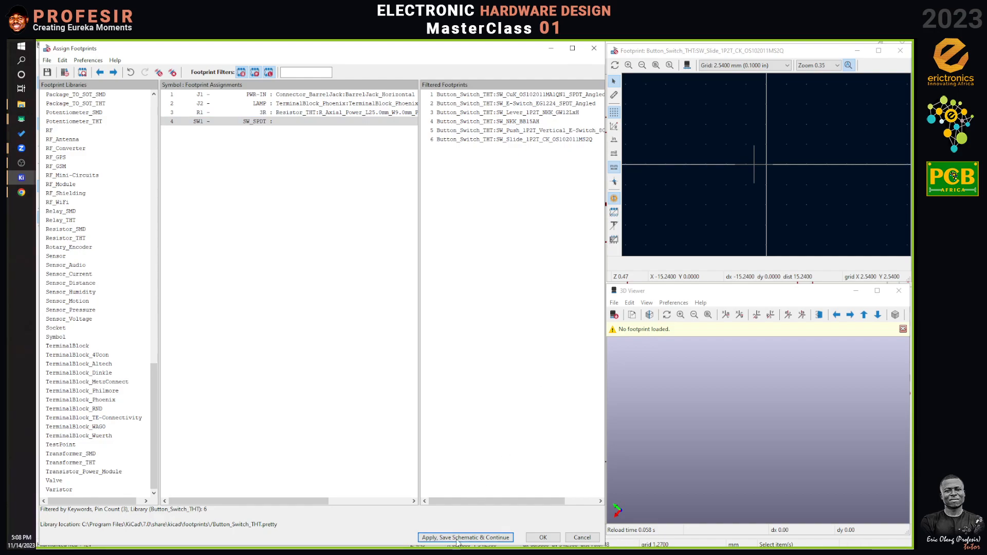
{"action": "left_click", "coordinate": [549, 537]}
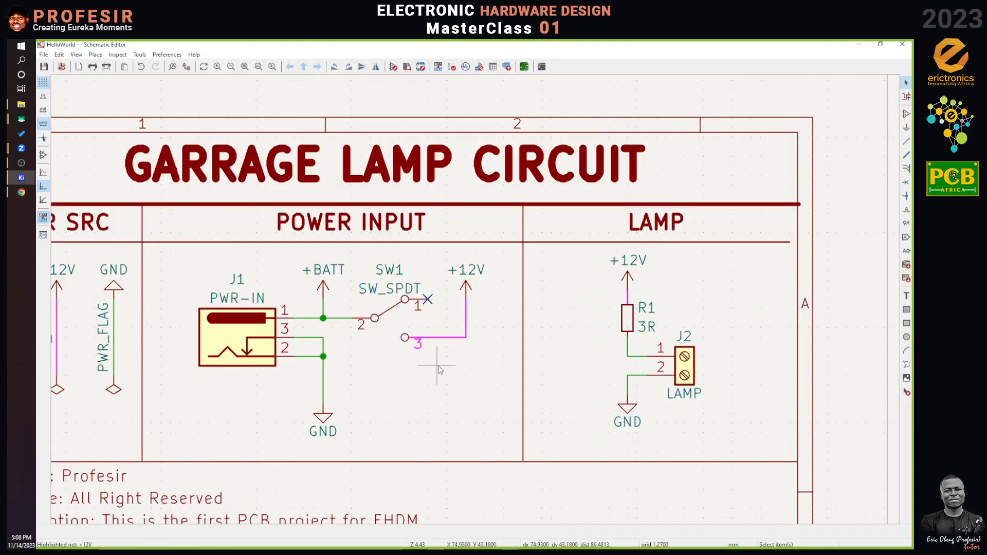
Step: Check the footprints assigned to J1, R1, J2 and SW1 in the schematic
{"action": "left_click", "coordinate": [256, 335]}
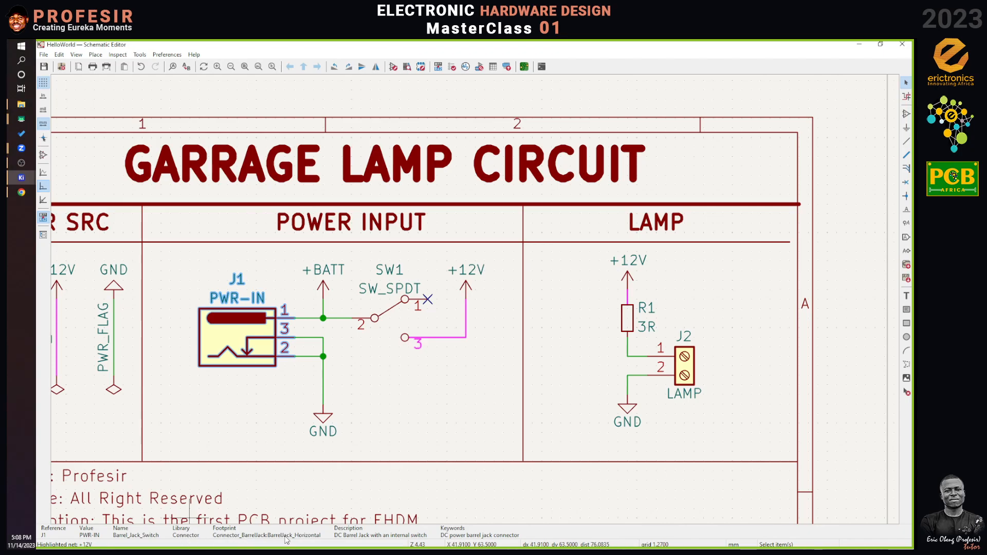
{"action": "left_click", "coordinate": [627, 317]}
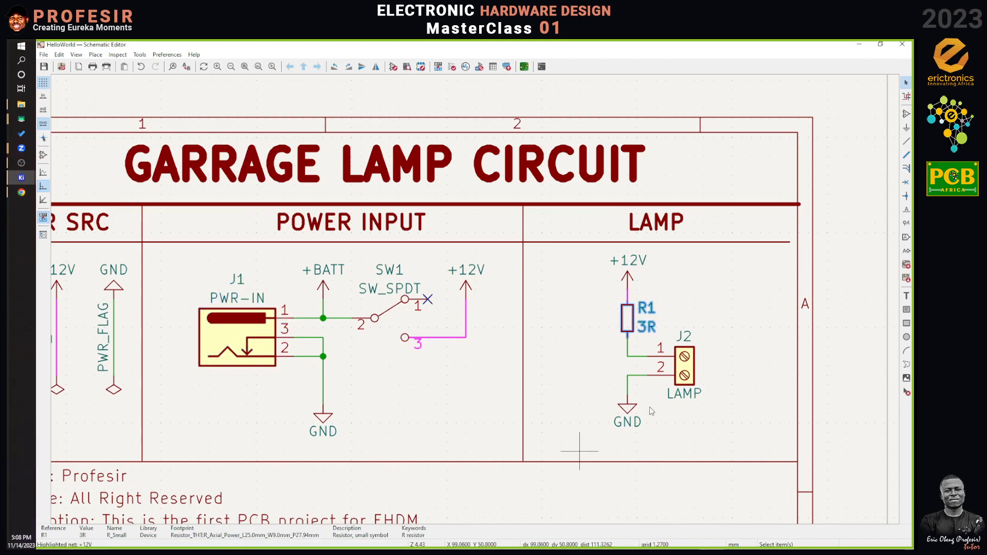
{"action": "left_click", "coordinate": [689, 367]}
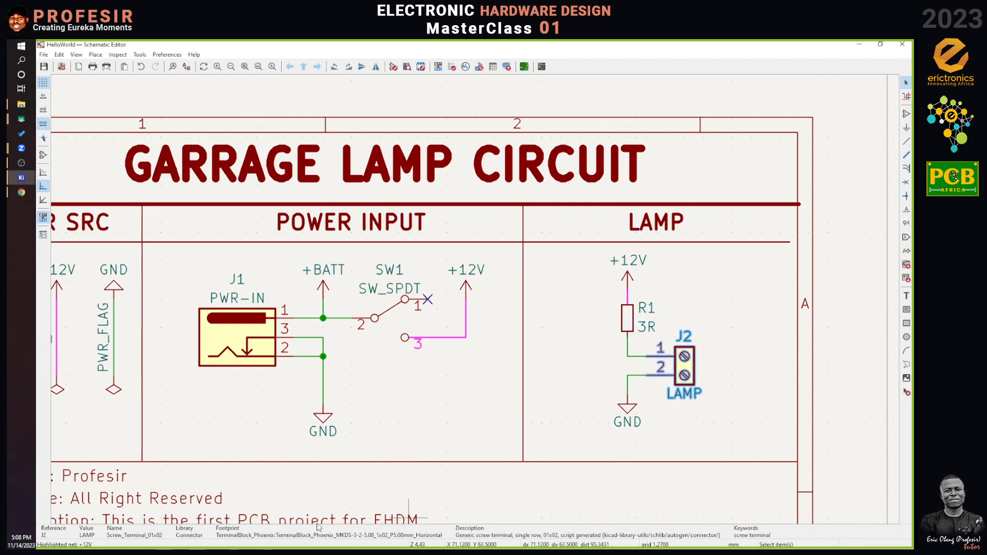
{"action": "left_click", "coordinate": [399, 327]}
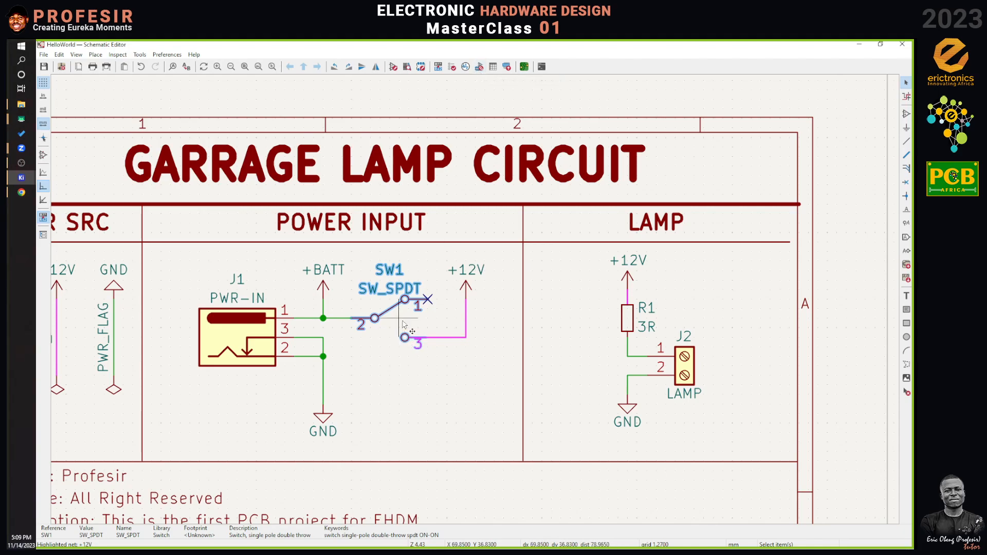
Step: Open the symbol properties of switch SW1 and browse the footprint libraries from its Footprint field
{"action": "scroll", "coordinate": [402, 323], "scroll_direction": "up", "scroll_amount": 2}
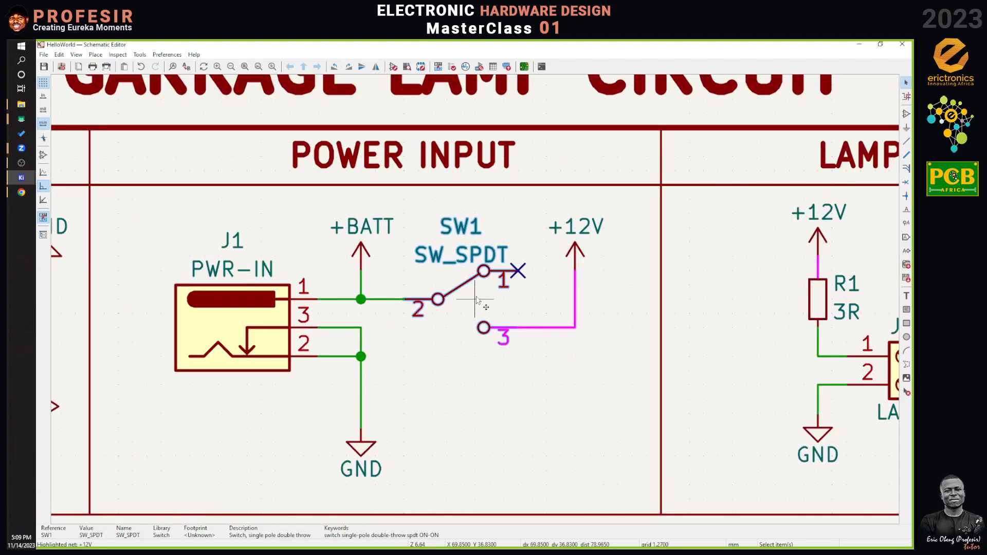
{"action": "right_click", "coordinate": [477, 300]}
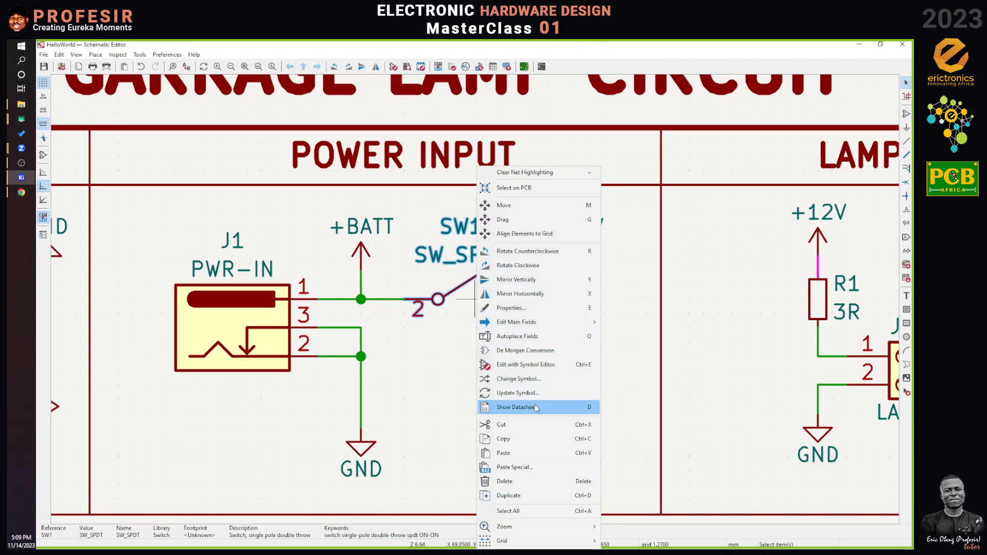
{"action": "mouse_move", "coordinate": [535, 328]}
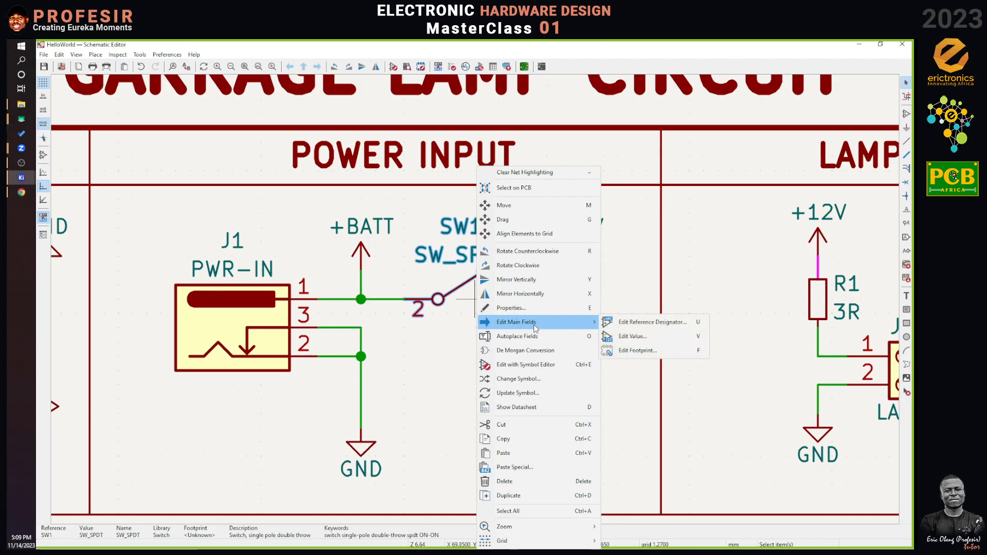
{"action": "left_click", "coordinate": [527, 307]}
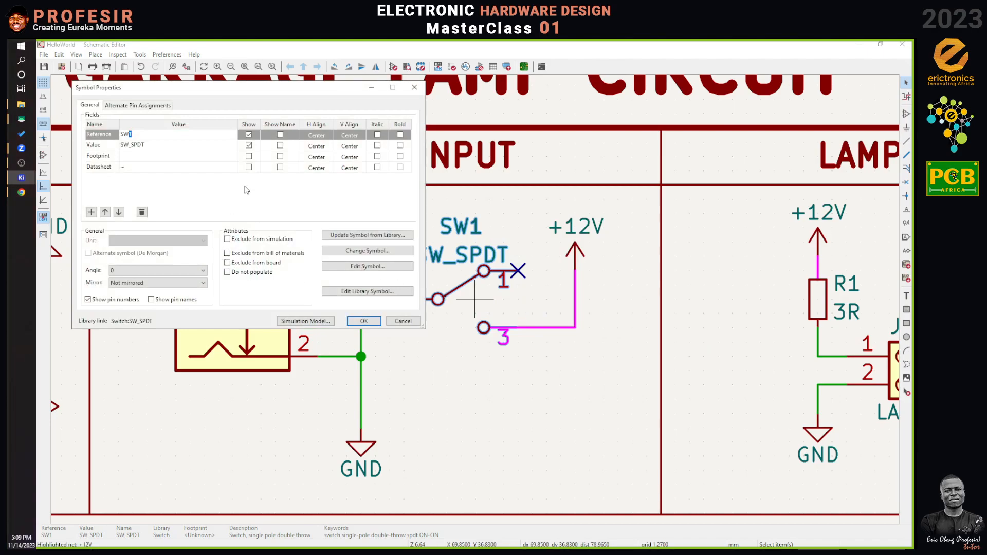
{"action": "left_click", "coordinate": [172, 157]}
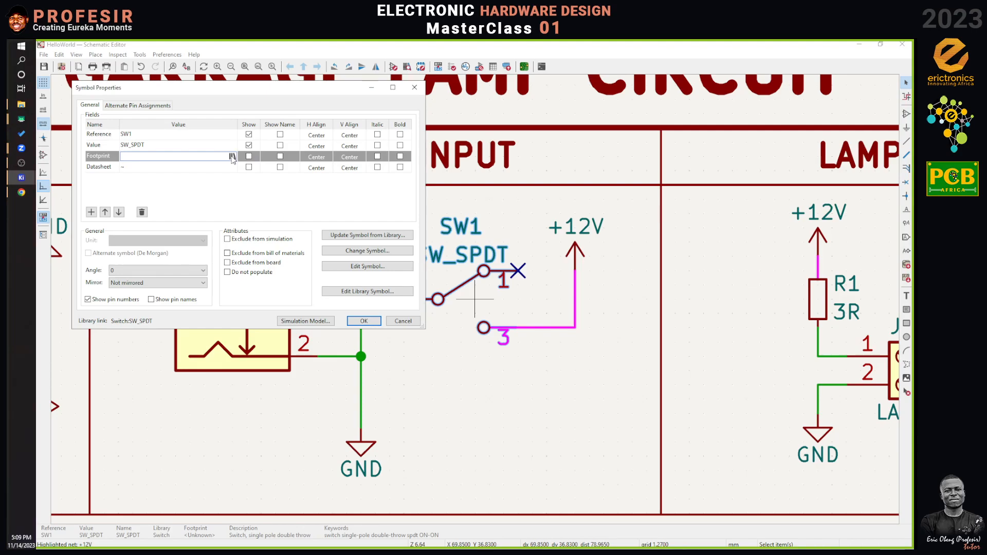
{"action": "left_click", "coordinate": [232, 157]}
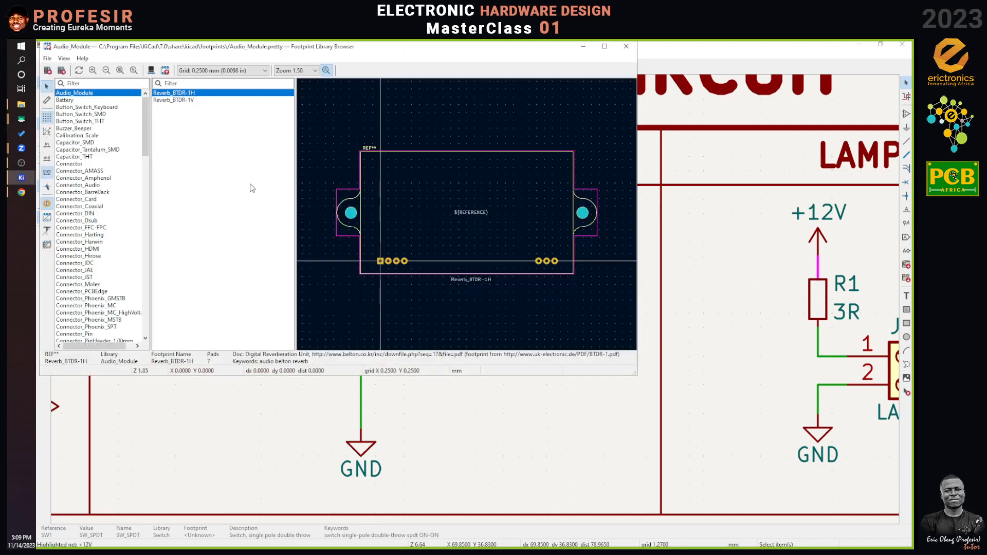
Step: Filter the footprint libraries for switches, list the Button_Switch_THT footprints and select SW_Tactile_Straight_KSL0Axx1LFTR
{"action": "left_click_drag", "start_coordinate": [362, 49], "coordinate": [432, 101]}
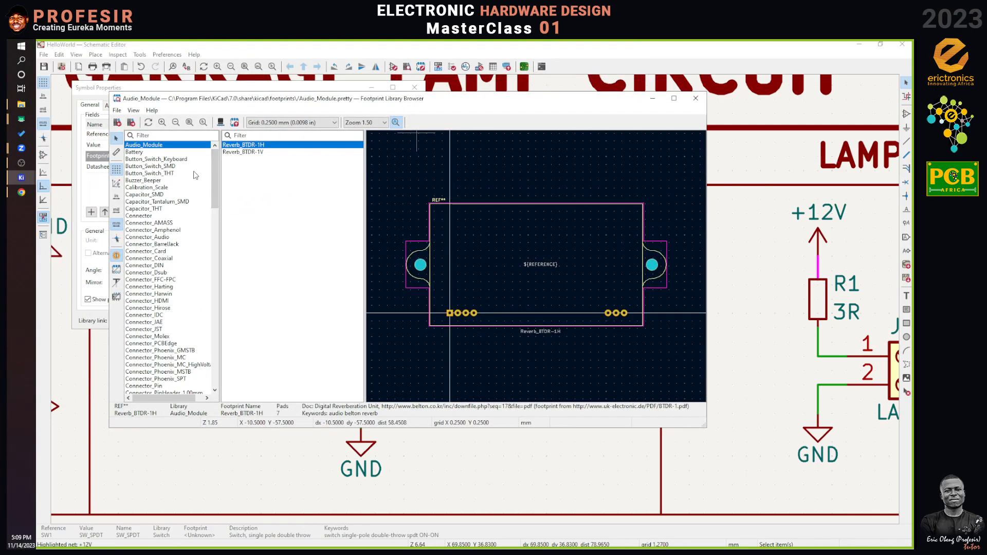
{"action": "left_click", "coordinate": [157, 136]}
{"action": "type", "text": "switch"}
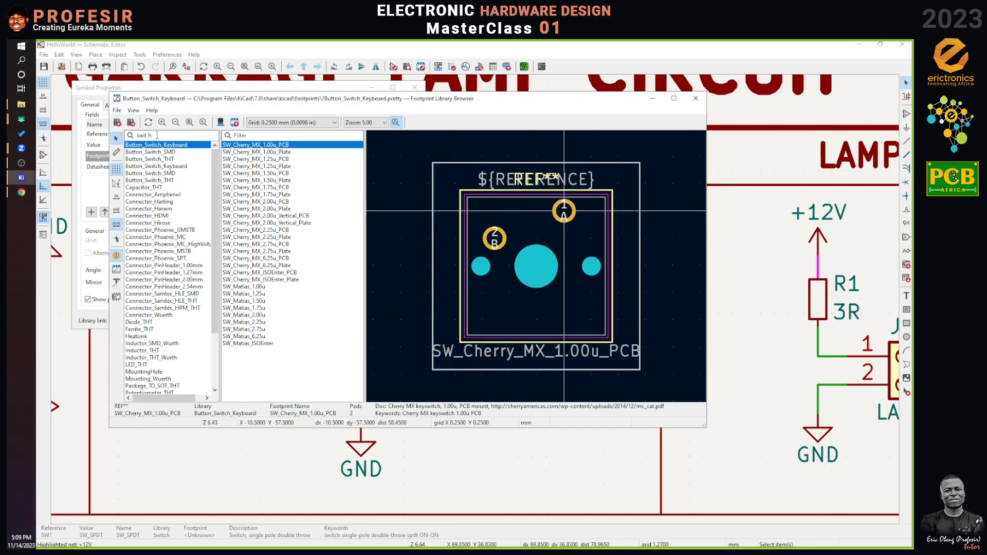
{"action": "left_click", "coordinate": [163, 160]}
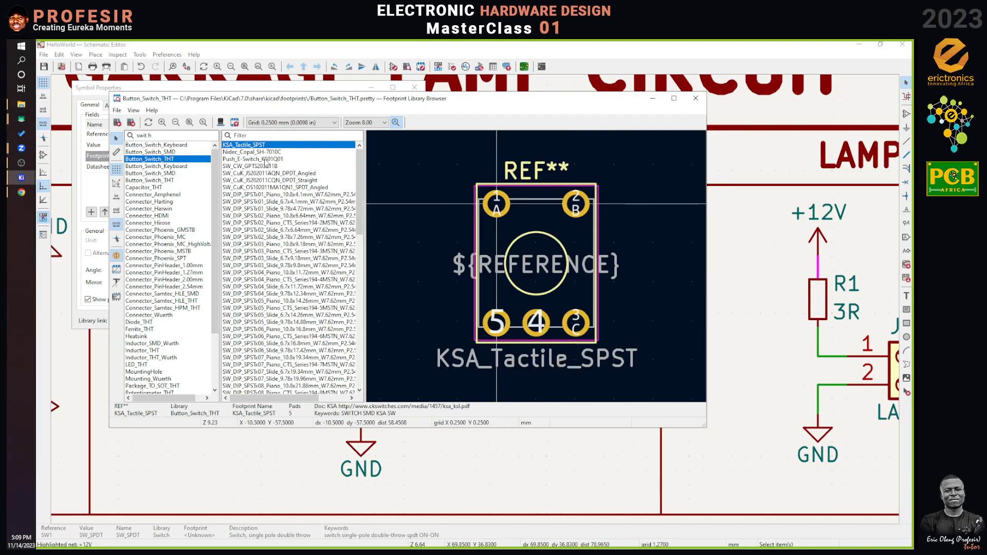
{"action": "left_click_drag", "start_coordinate": [358, 175], "coordinate": [376, 335]}
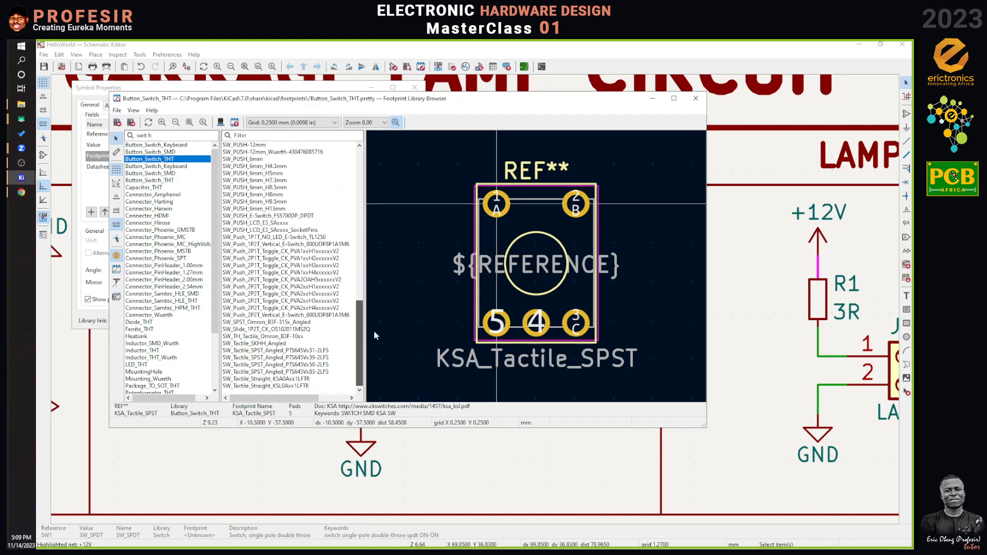
{"action": "left_click", "coordinate": [271, 386]}
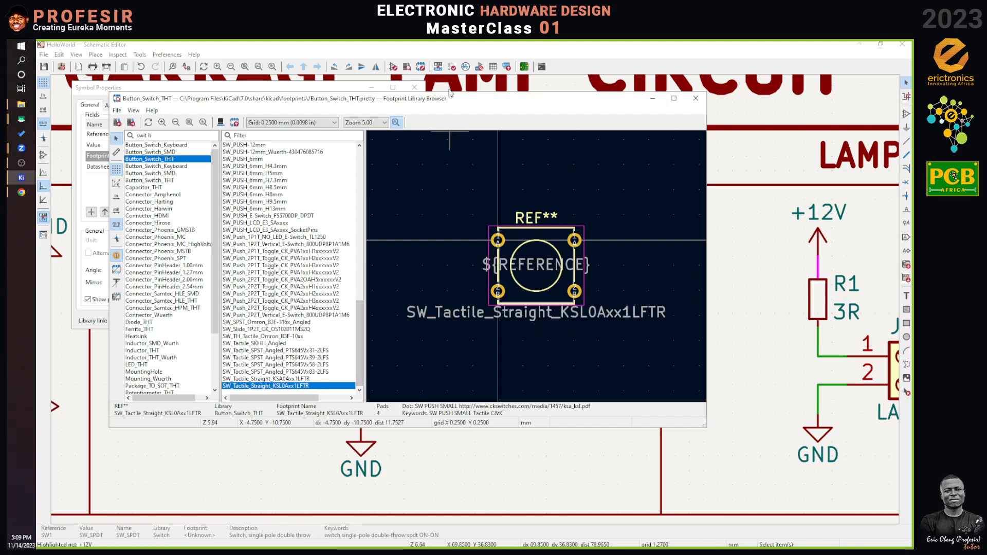
Step: Preview the SW_Tactile_Straight_KSL0Axx1LFTR and SW_Tactile_Straight_KSA0Axx1LFTR footprints in 3D and leave SW1's properties without assigning one
{"action": "left_click_drag", "start_coordinate": [450, 104], "coordinate": [394, 64]}
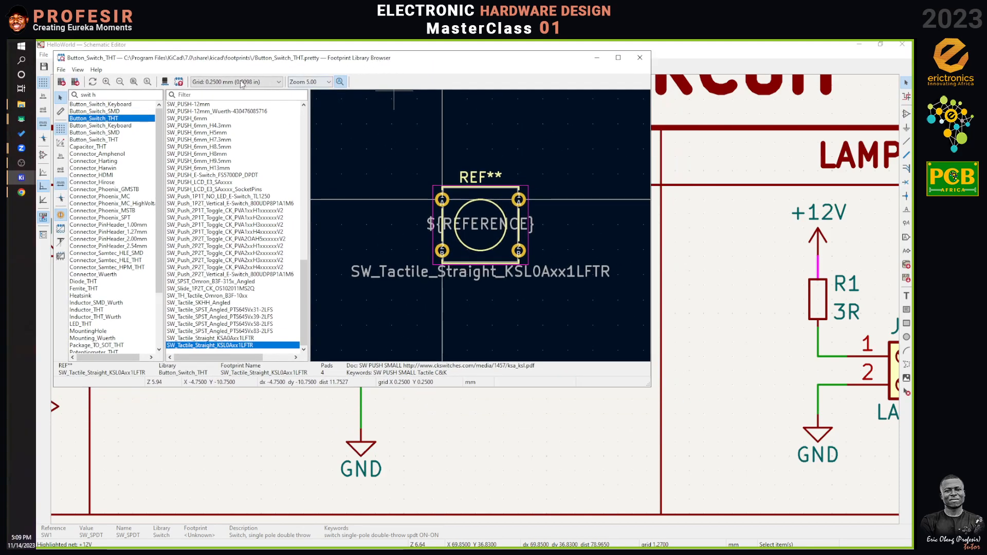
{"action": "left_click", "coordinate": [165, 81]}
{"action": "key", "text": "alt+3"}
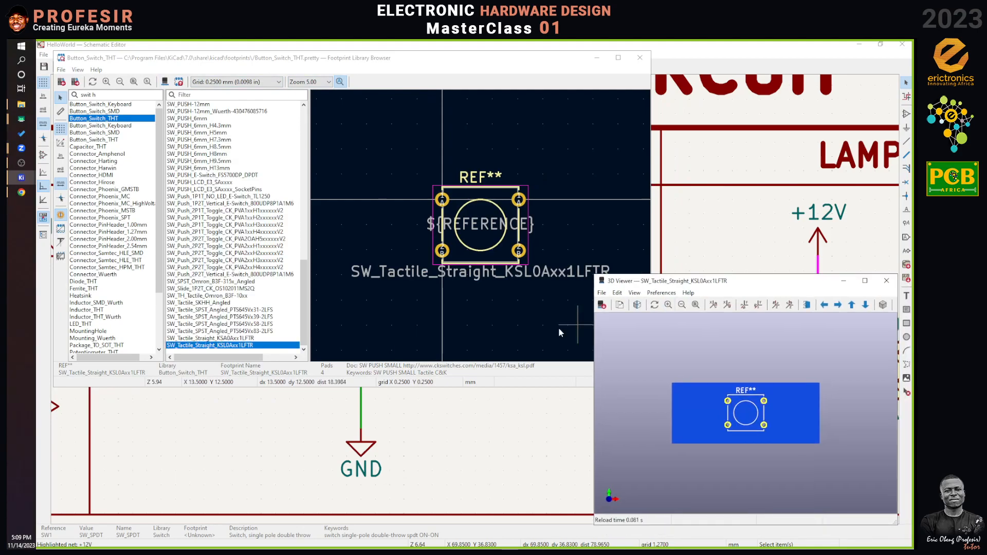
{"action": "left_click", "coordinate": [219, 338]}
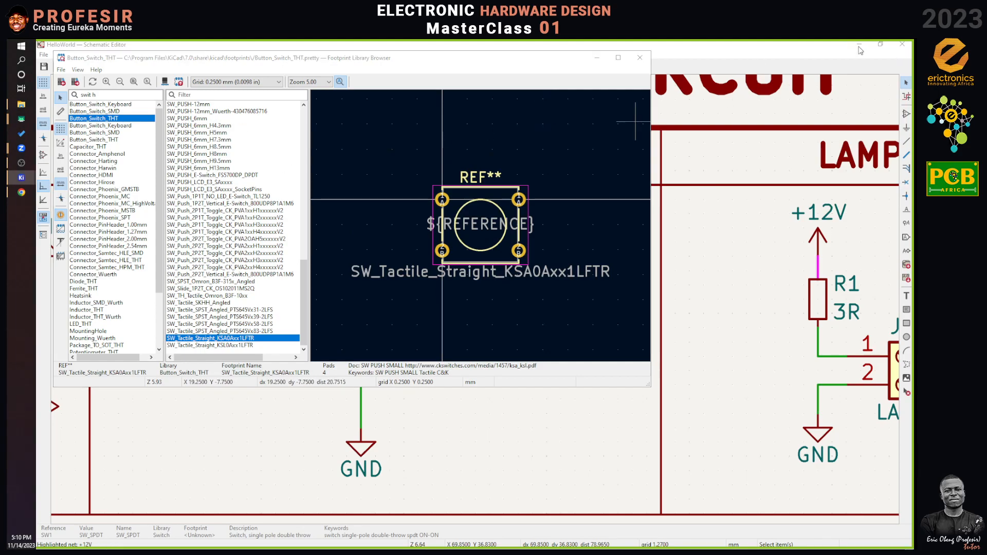
{"action": "left_click_drag", "start_coordinate": [432, 62], "coordinate": [433, 89]}
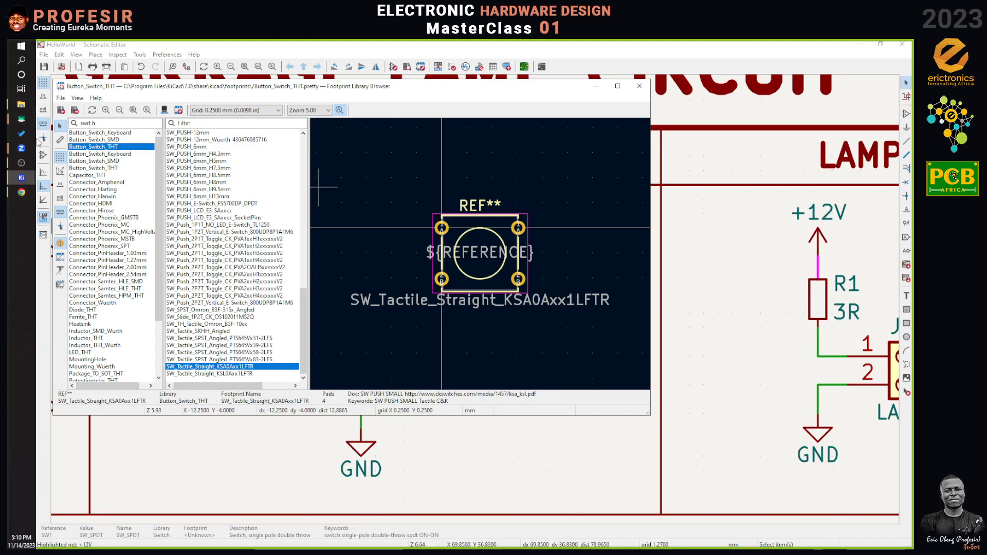
{"action": "mouse_move", "coordinate": [20, 180]}
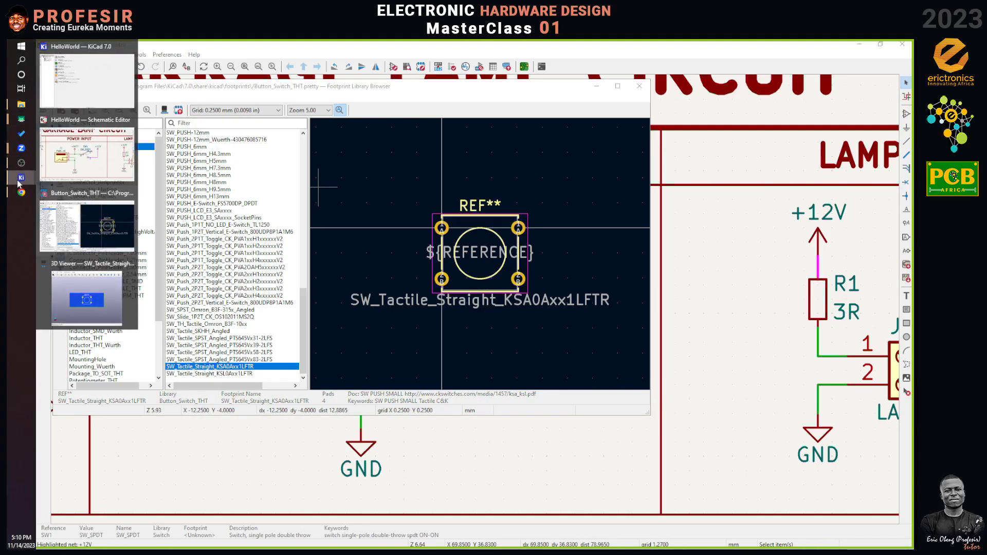
{"action": "left_click", "coordinate": [77, 296]}
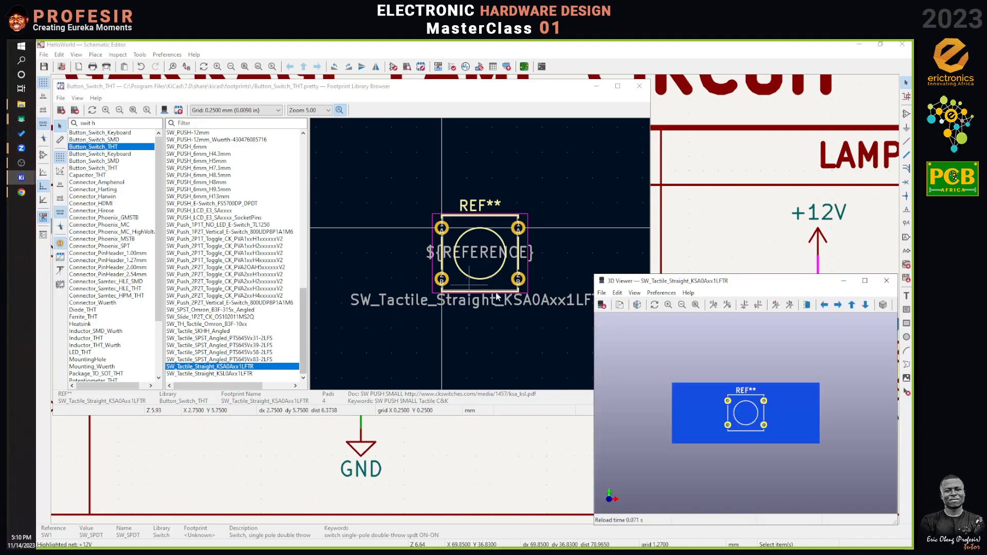
{"action": "left_click", "coordinate": [457, 95]}
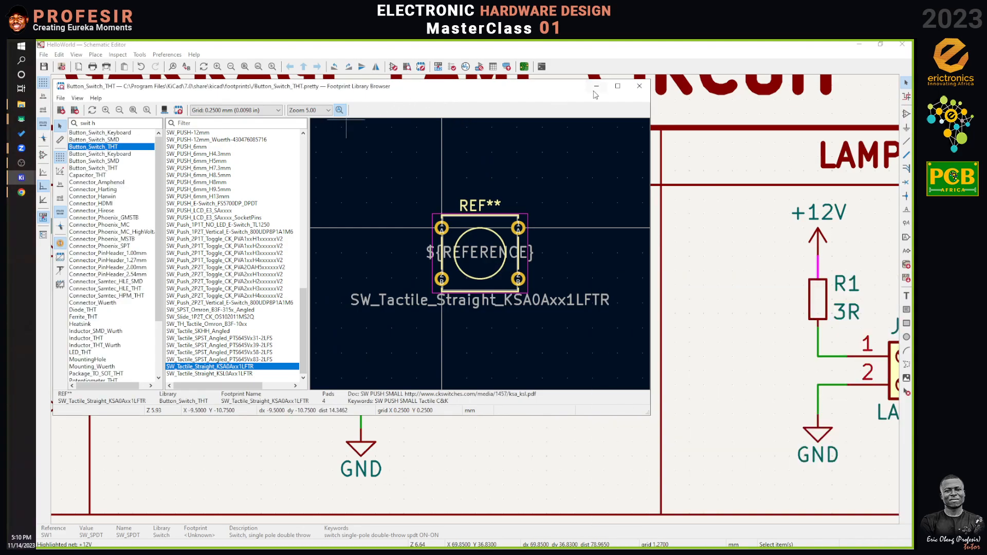
{"action": "left_click", "coordinate": [639, 86]}
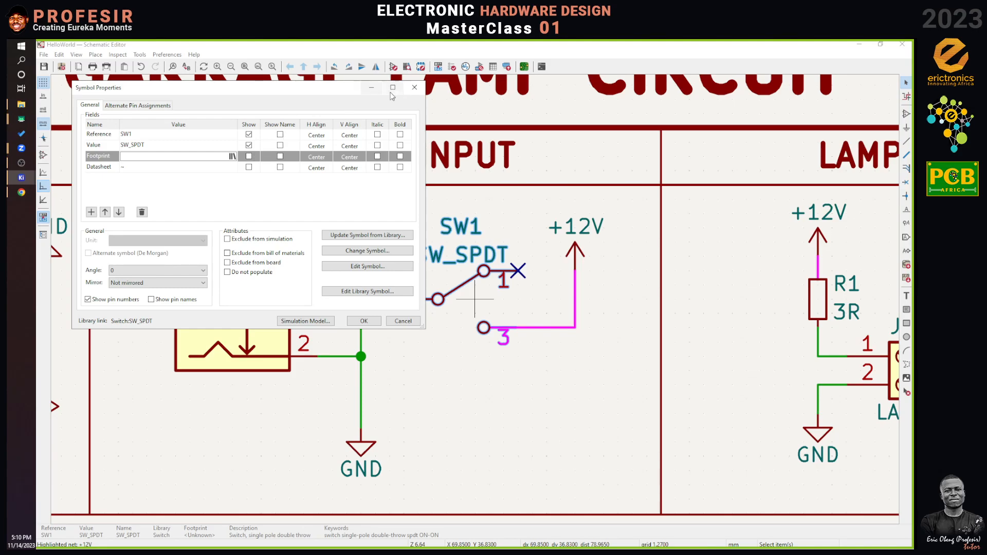
{"action": "left_click", "coordinate": [414, 87]}
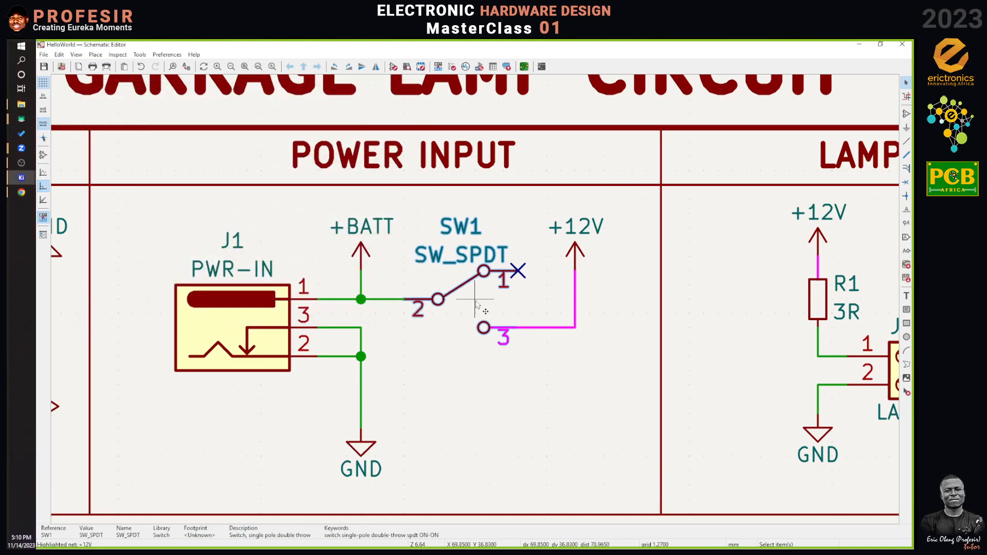
Step: Reopen the library browser for SW1's footprint and preview the SW_Tactile_SPST_Angled_PTS645 footprints in 3D, from Vx83-2LFS up to Vx31-2LFS
{"action": "key", "text": "f"}
{"action": "left_click", "coordinate": [343, 106]}
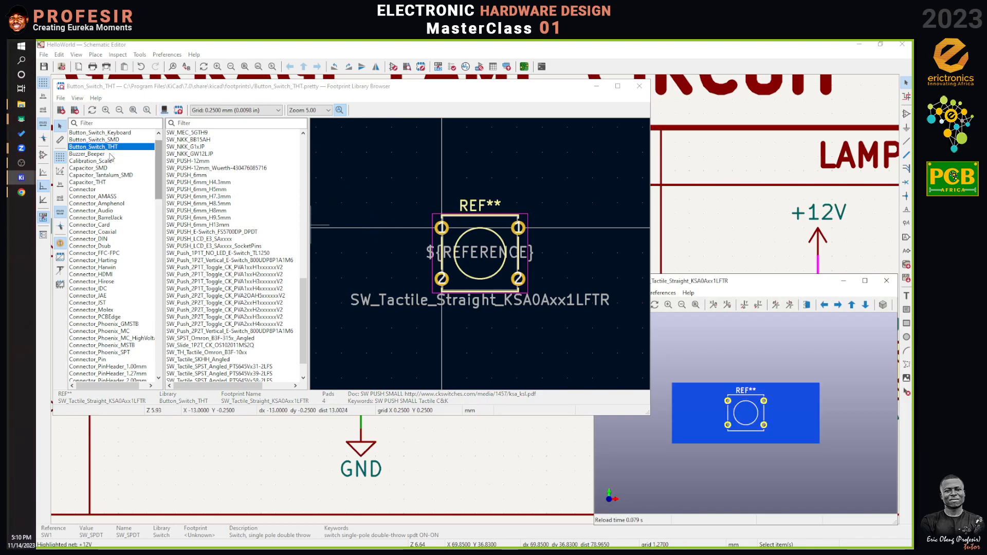
{"action": "scroll", "coordinate": [265, 370], "scroll_direction": "down", "scroll_amount": 2}
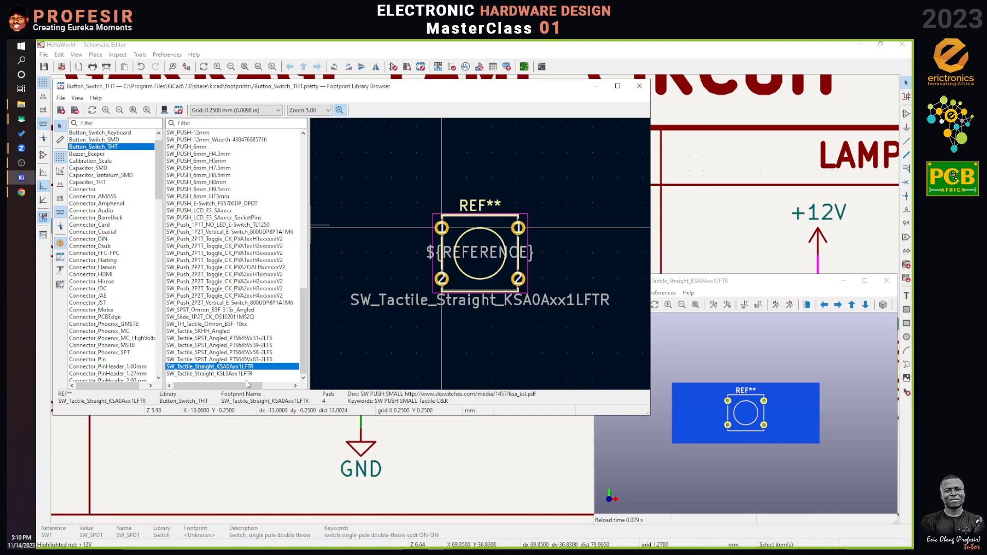
{"action": "key", "text": "Up"}
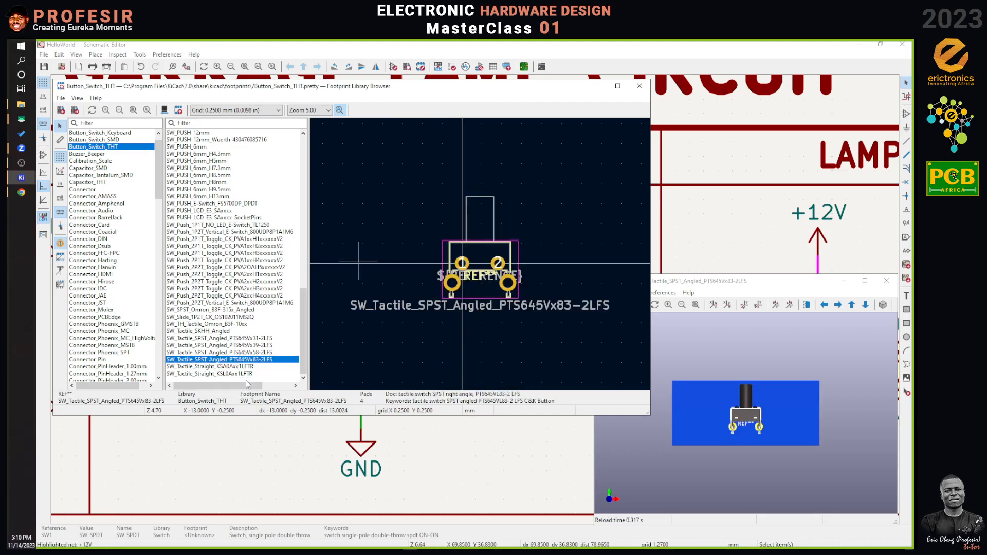
{"action": "key", "text": "Up"}
{"action": "key", "text": "Up"}
{"action": "key", "text": "Up"}
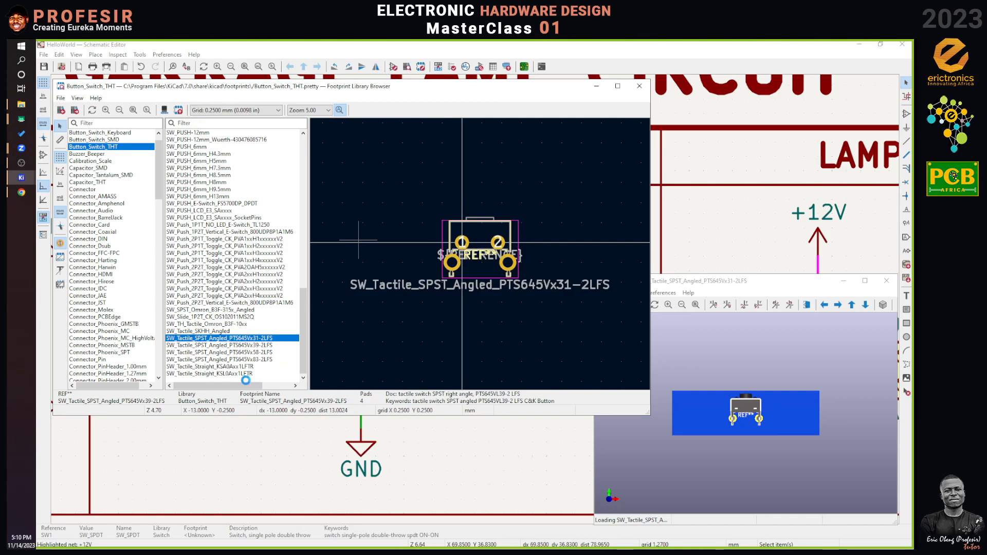
Step: Preview the Button_Switch_THT footprints in 3D from SW_Tactile_SPST_Angled_PTS645Vx31-2LFS up to SW_PUSH_LCD_E3_SAxxxx
{"action": "key", "text": "Up"}
{"action": "key", "text": "Up"}
{"action": "key", "text": "Up"}
{"action": "key", "text": "Up"}
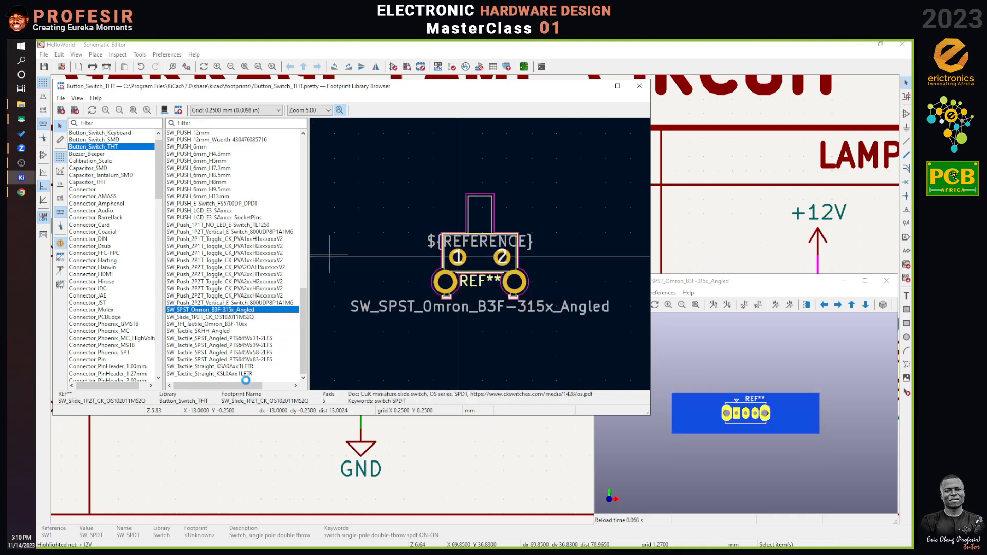
{"action": "key", "text": "Up"}
{"action": "key", "text": "Up"}
{"action": "key", "text": "Up"}
{"action": "key", "text": "Up"}
{"action": "key", "text": "Up"}
{"action": "key", "text": "Up"}
{"action": "key", "text": "Up"}
{"action": "key", "text": "Up"}
{"action": "key", "text": "Up"}
{"action": "key", "text": "Up"}
{"action": "key", "text": "Up"}
{"action": "key", "text": "Up"}
{"action": "key", "text": "Up"}
{"action": "key", "text": "Up"}
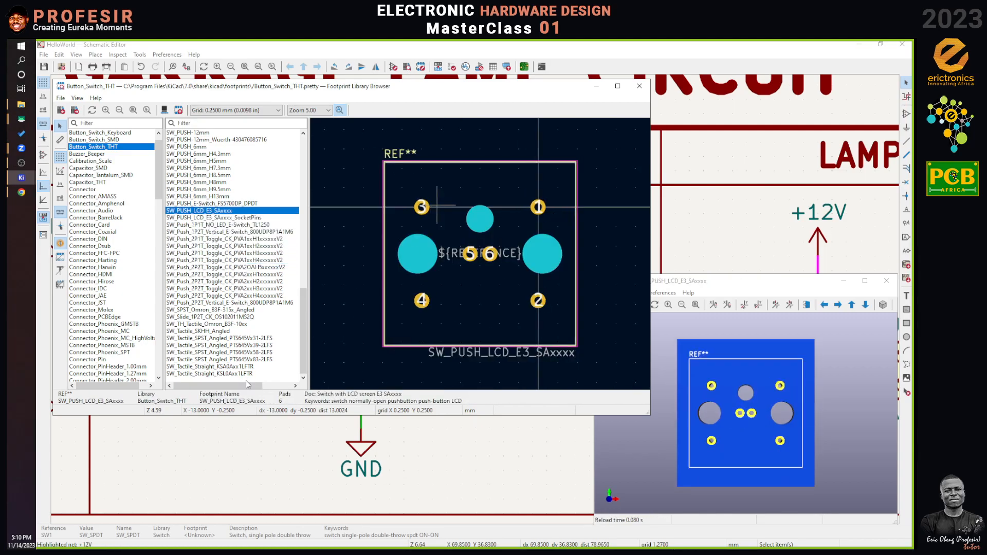
Step: Continue previewing the push-button footprints up to SW_NKK_BB15AH and examine its 3D model from an angle
{"action": "key", "text": "Up"}
{"action": "key", "text": "Up"}
{"action": "key", "text": "Up"}
{"action": "key", "text": "Up"}
{"action": "key", "text": "Up"}
{"action": "key", "text": "Up"}
{"action": "key", "text": "Up"}
{"action": "key", "text": "Up"}
{"action": "key", "text": "Up"}
{"action": "key", "text": "Up"}
{"action": "key", "text": "Up"}
{"action": "key", "text": "Up"}
{"action": "key", "text": "Up"}
{"action": "key", "text": "Up"}
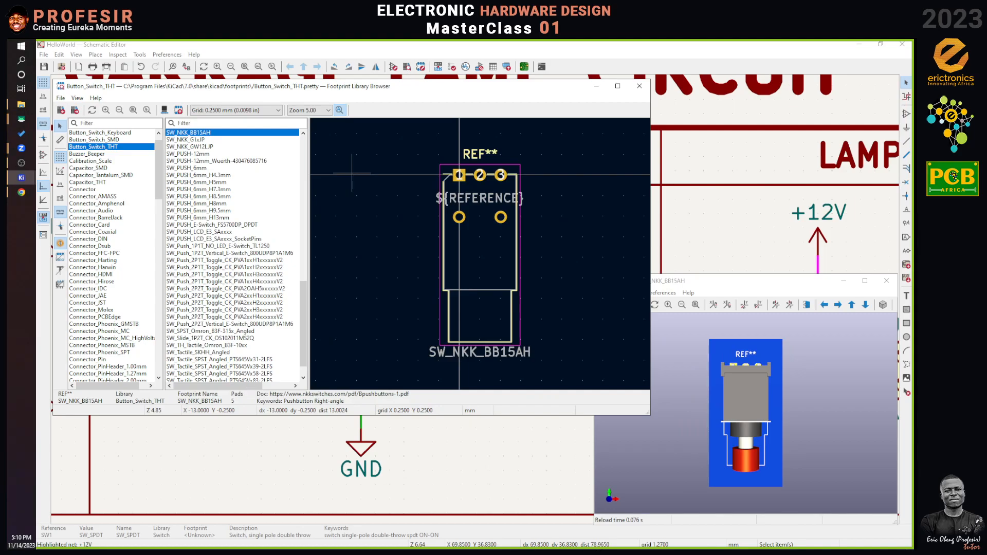
{"action": "left_click_drag", "start_coordinate": [708, 421], "coordinate": [819, 369]}
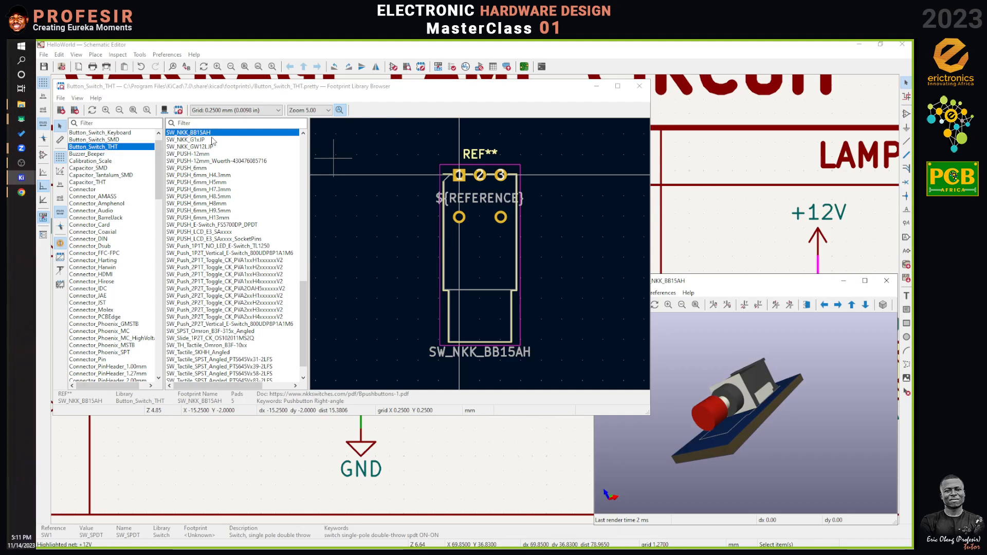
Step: Preview the footprints above SW_NKK_BB15AH in 3D, through the E-Switch models up to the SW_DIP_SPSTx12 variants
{"action": "key", "text": "Up"}
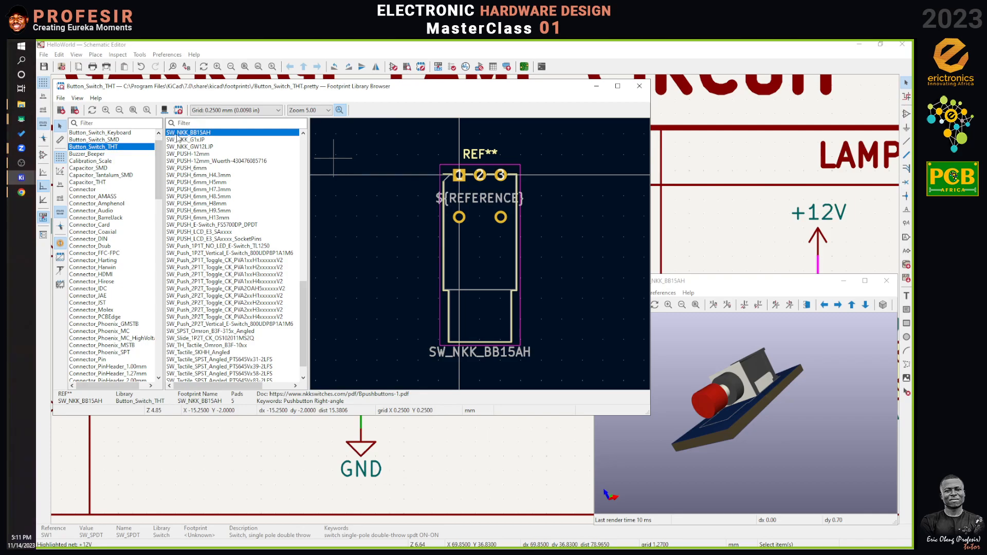
{"action": "key", "text": "Up"}
{"action": "key", "text": "Up"}
{"action": "key", "text": "Up"}
{"action": "key", "text": "Up"}
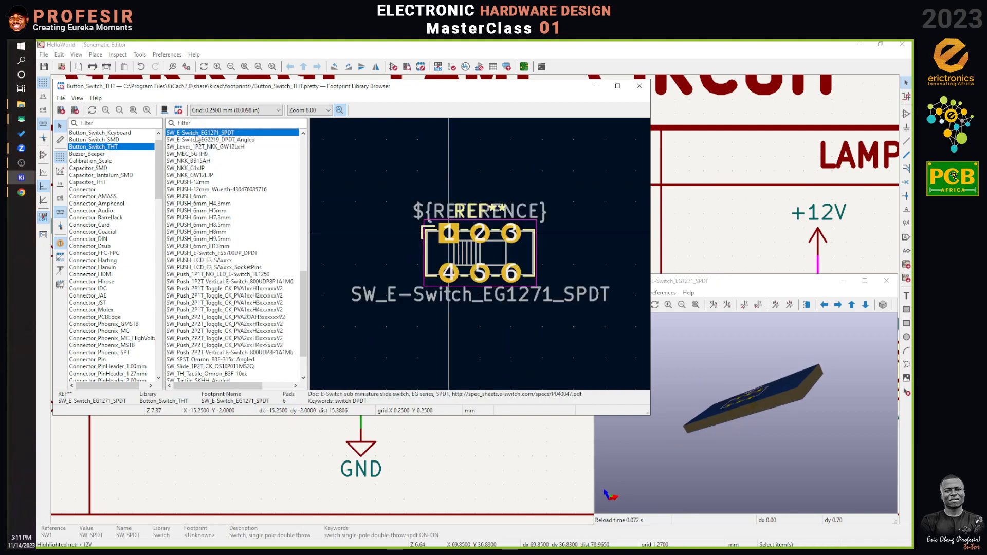
{"action": "left_click", "coordinate": [197, 139]}
{"action": "key", "text": "Up"}
{"action": "key", "text": "Up"}
{"action": "key", "text": "Up"}
{"action": "key", "text": "Up"}
{"action": "key", "text": "Up"}
{"action": "key", "text": "Up"}
{"action": "key", "text": "Up"}
{"action": "key", "text": "Up"}
{"action": "key", "text": "Up"}
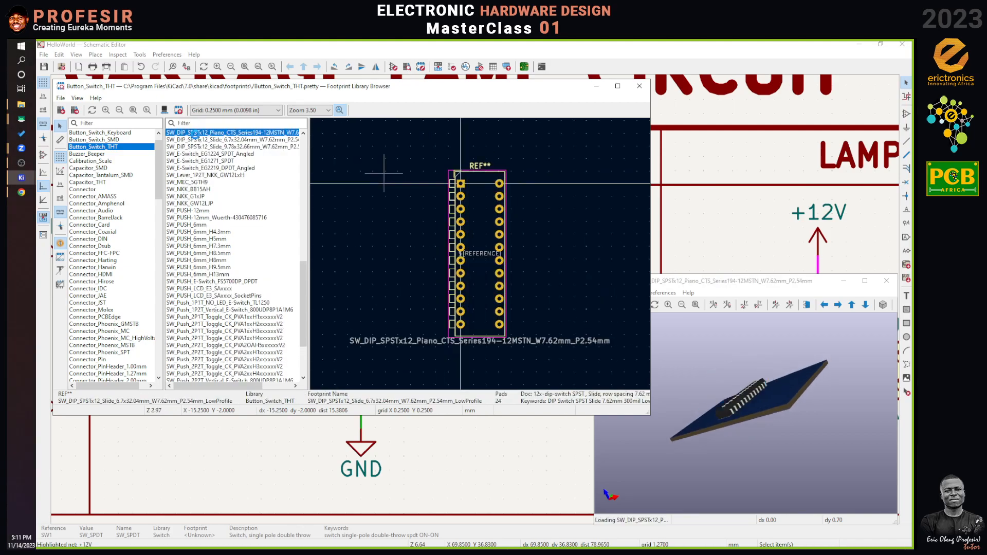
Step: Preview the DIP switch footprints in 3D from the SPSTx12 variants up to SW_DIP_SPSTx06_Slide_9.78x17.42mm_W7.62mm_P2.54mm
{"action": "key", "text": "Up"}
{"action": "key", "text": "Up"}
{"action": "key", "text": "Up"}
{"action": "key", "text": "Up"}
{"action": "key", "text": "Up"}
{"action": "key", "text": "Up"}
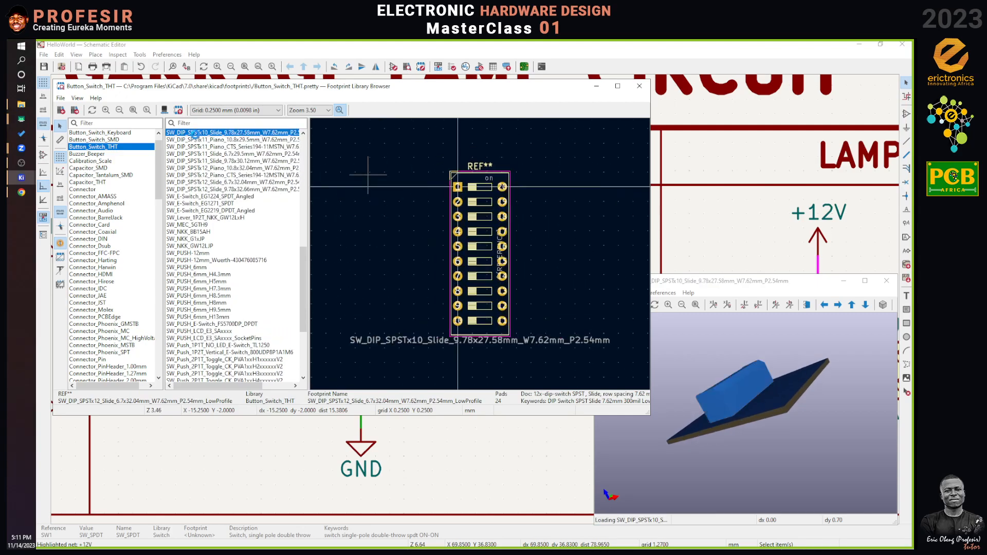
{"action": "key", "text": "Up"}
{"action": "key", "text": "Up"}
{"action": "key", "text": "Up"}
{"action": "key", "text": "Up"}
{"action": "key", "text": "Up"}
{"action": "key", "text": "Up"}
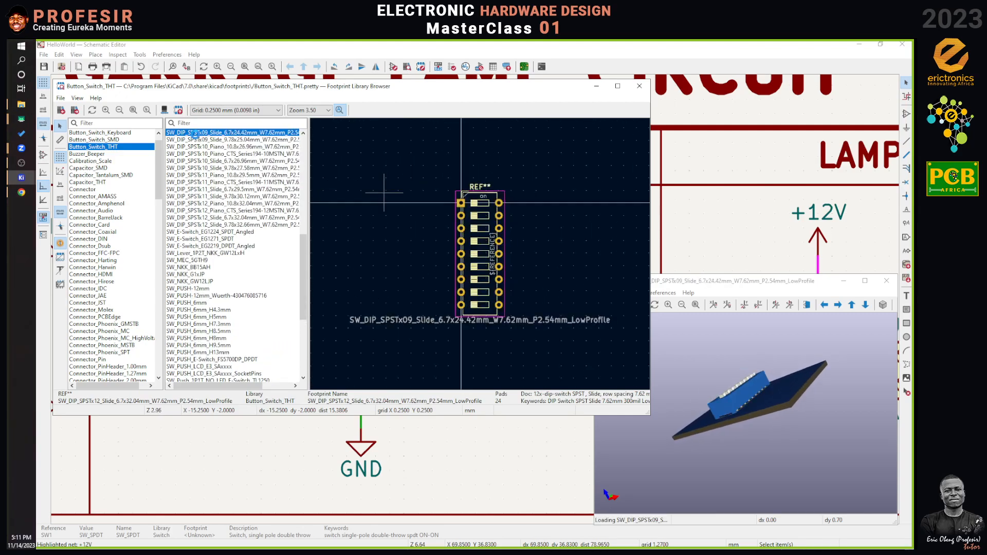
{"action": "key", "text": "Up"}
{"action": "key", "text": "Up"}
{"action": "key", "text": "Up"}
{"action": "key", "text": "Up"}
{"action": "key", "text": "Up"}
{"action": "key", "text": "Up"}
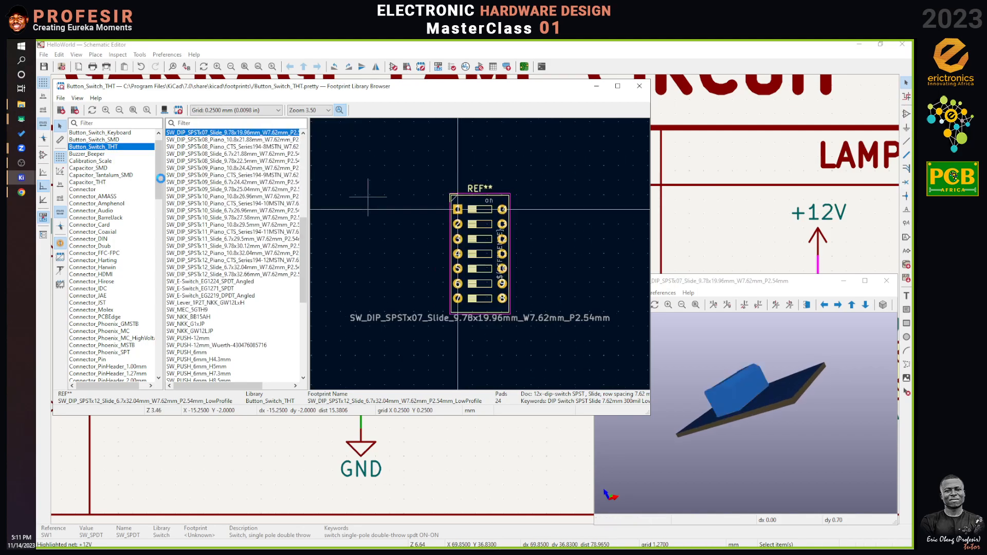
{"action": "scroll", "coordinate": [161, 179], "scroll_direction": "up", "scroll_amount": 1}
{"action": "mouse_move", "coordinate": [160, 177]}
{"action": "left_mouse_down"}
{"action": "mouse_move", "coordinate": [164, 360]}
{"action": "mouse_move", "coordinate": [175, 177]}
{"action": "left_mouse_up"}
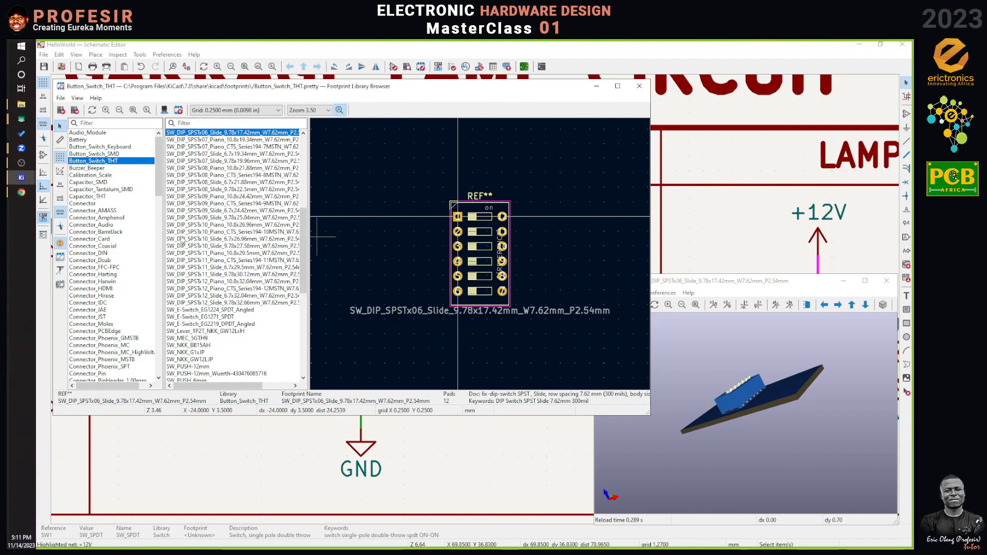
Step: Inspect the SW_NKK_BB15AH footprint's 3D model and assign Button_Switch_THT:SW_NKK_BB15AH to switch SW1
{"action": "left_click", "coordinate": [184, 346]}
{"action": "left_click_drag", "start_coordinate": [709, 406], "coordinate": [737, 350]}
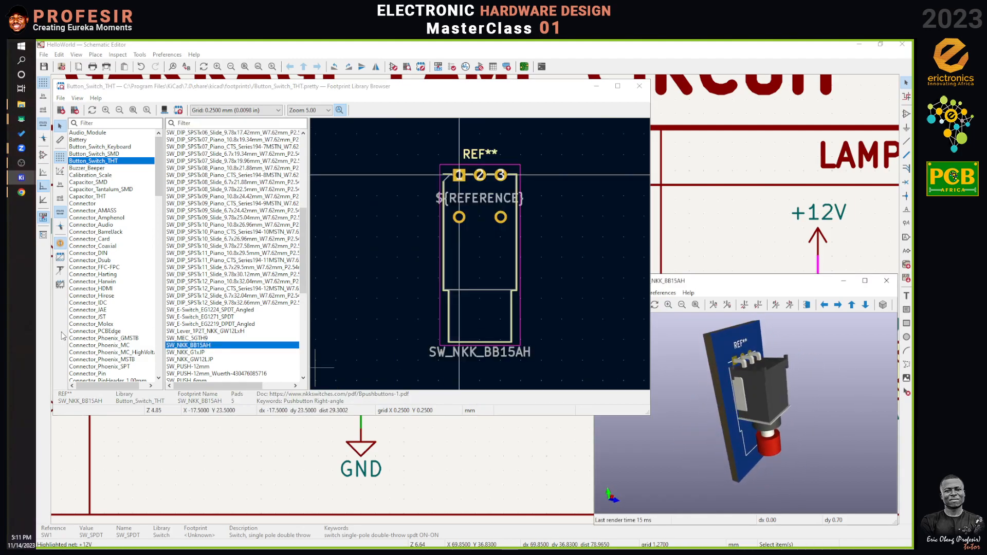
{"action": "left_click", "coordinate": [193, 353]}
{"action": "left_click", "coordinate": [197, 347]}
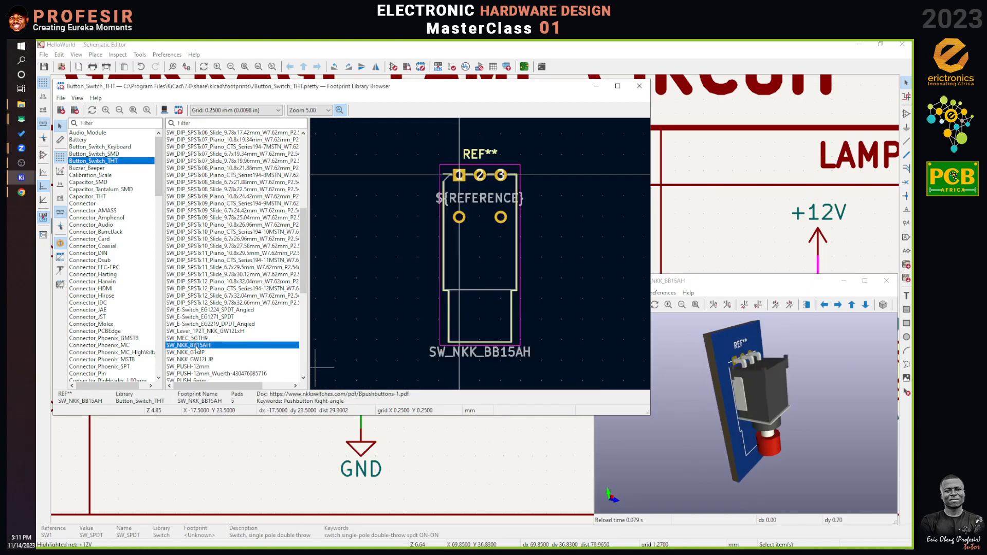
{"action": "left_click_drag", "start_coordinate": [761, 376], "coordinate": [617, 405]}
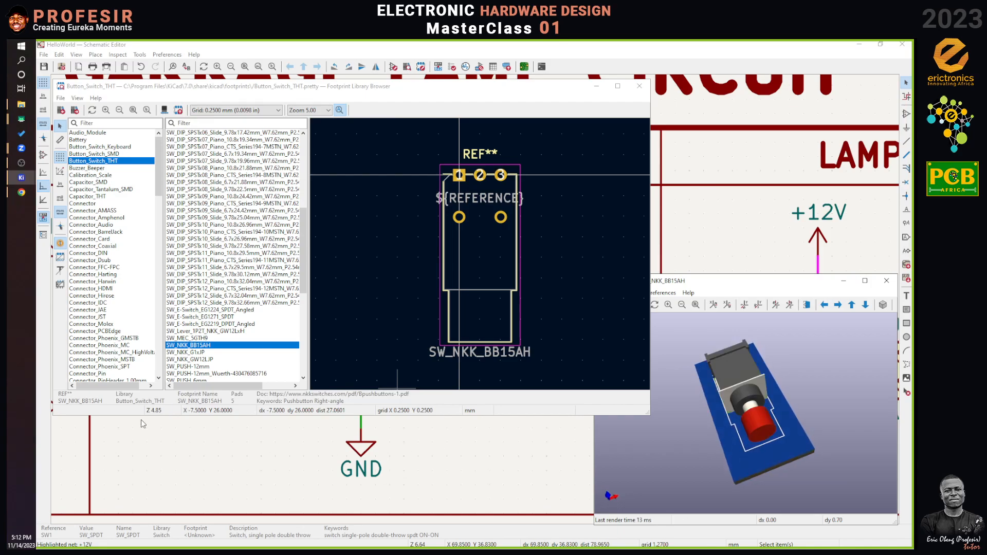
{"action": "double_click", "coordinate": [198, 345]}
{"action": "left_click", "coordinate": [295, 195]}
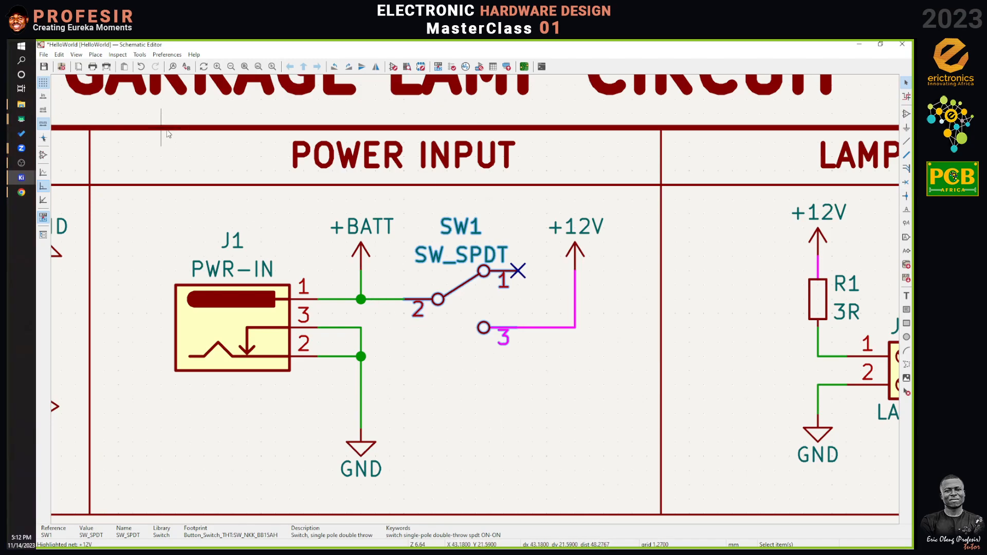
Step: Review every symbol's value and footprint in the Symbol Fields Table, toggling the Footprint column, and leave the table without applying changes
{"action": "left_click", "coordinate": [260, 67]}
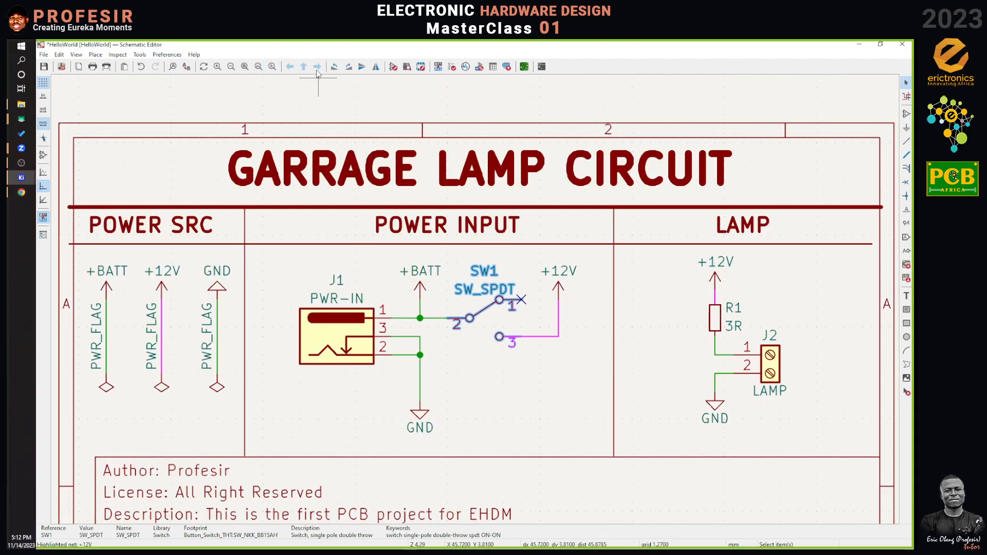
{"action": "left_click", "coordinate": [271, 67]}
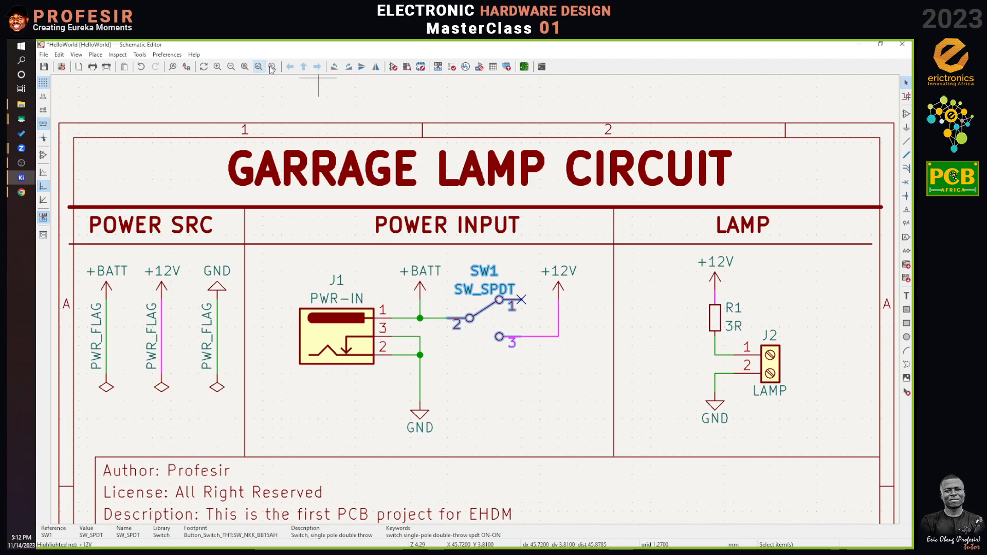
{"action": "left_click", "coordinate": [245, 67]}
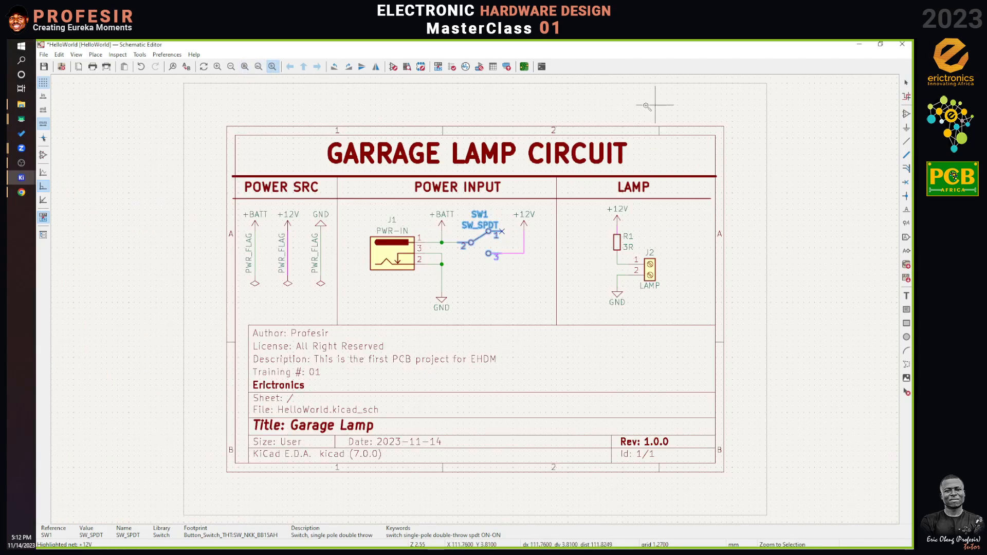
{"action": "left_click", "coordinate": [907, 83]}
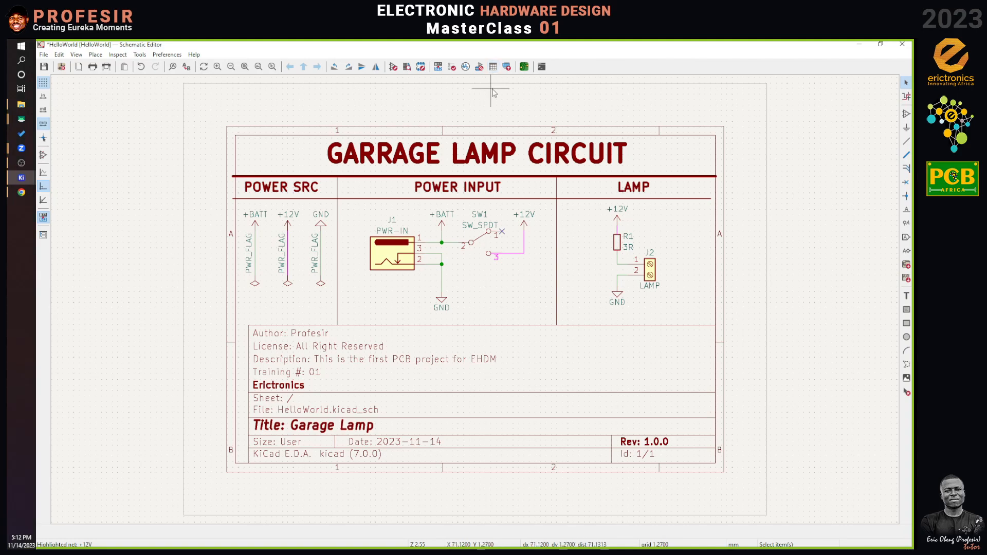
{"action": "left_click", "coordinate": [494, 69]}
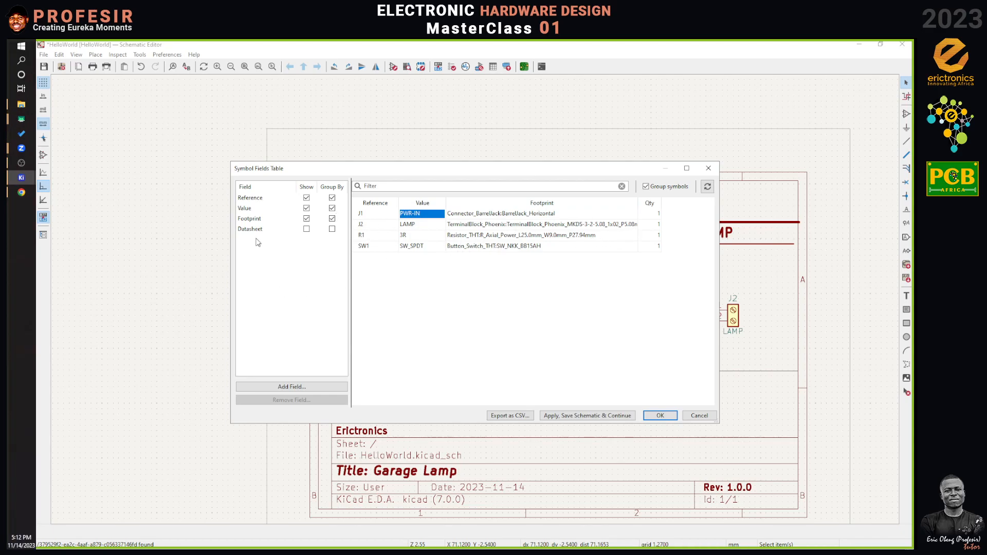
{"action": "left_click", "coordinate": [306, 219]}
{"action": "left_click", "coordinate": [333, 219]}
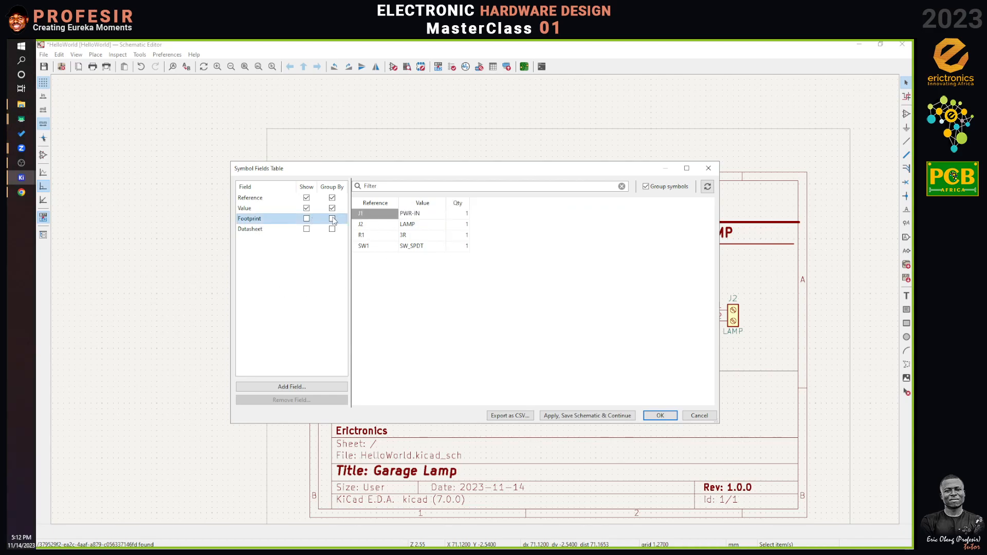
{"action": "left_click", "coordinate": [307, 219]}
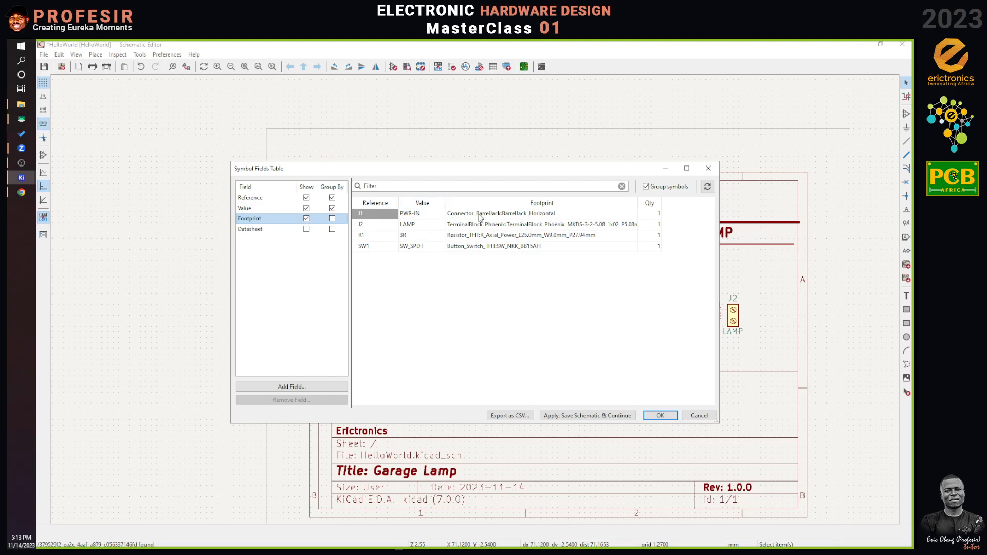
{"action": "double_click", "coordinate": [461, 218]}
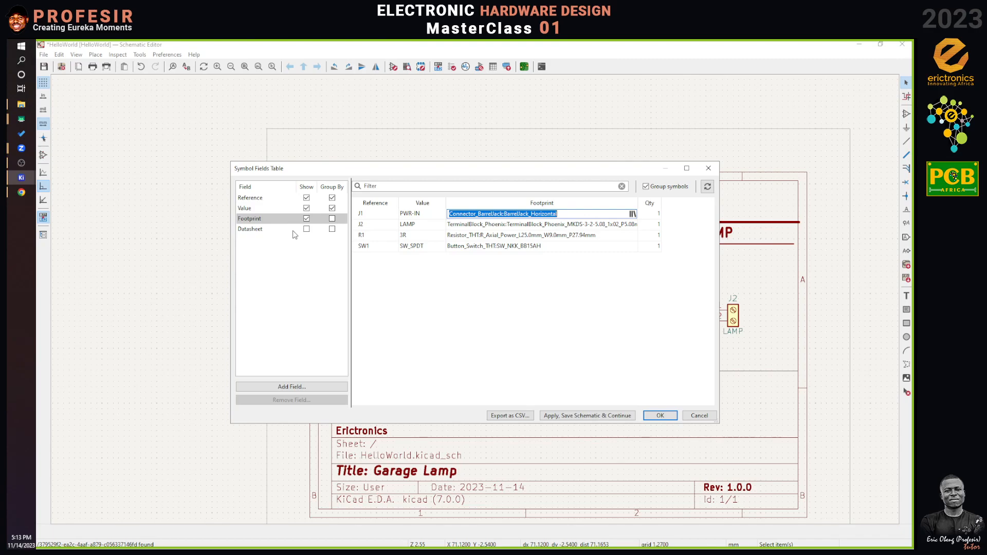
{"action": "left_click", "coordinate": [287, 297]}
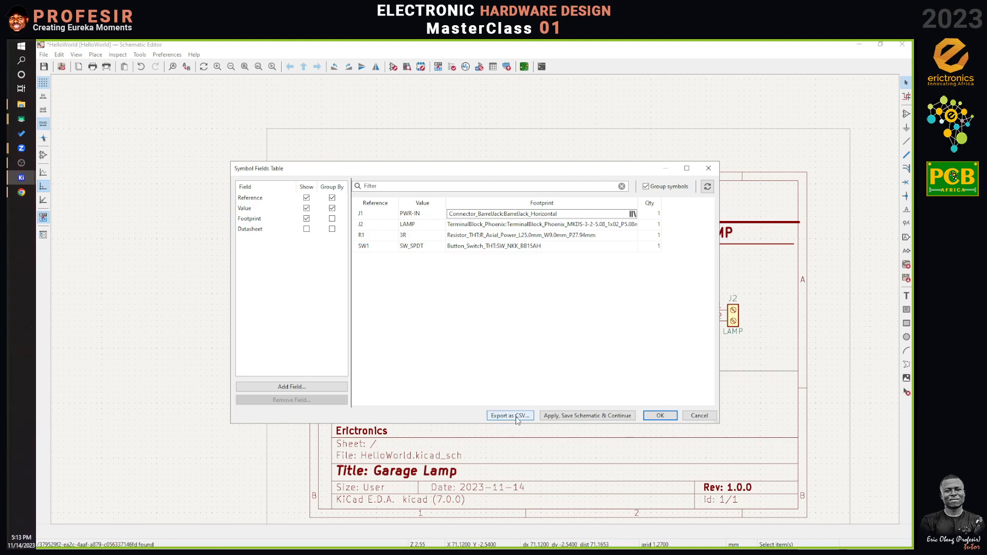
{"action": "left_click", "coordinate": [689, 416]}
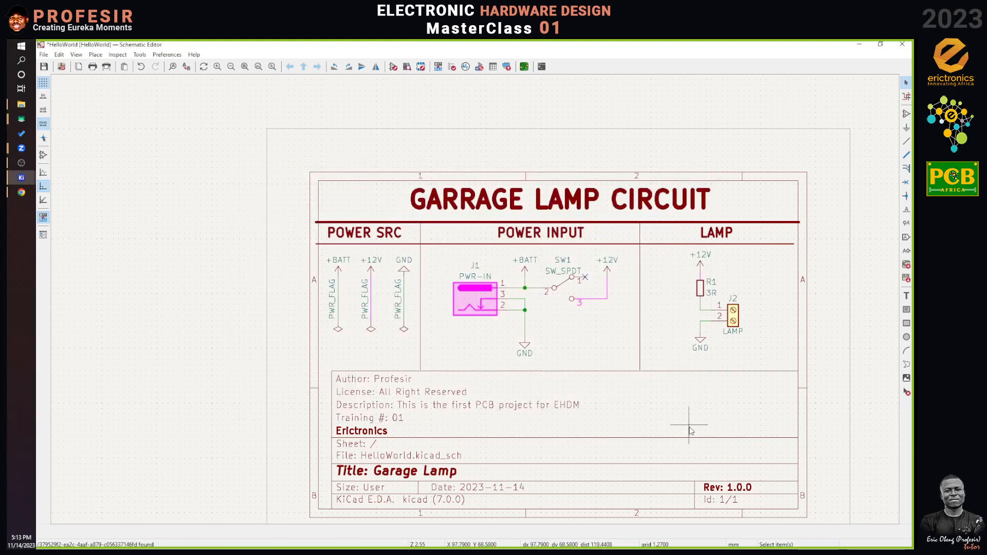
{"action": "left_click", "coordinate": [849, 227]}
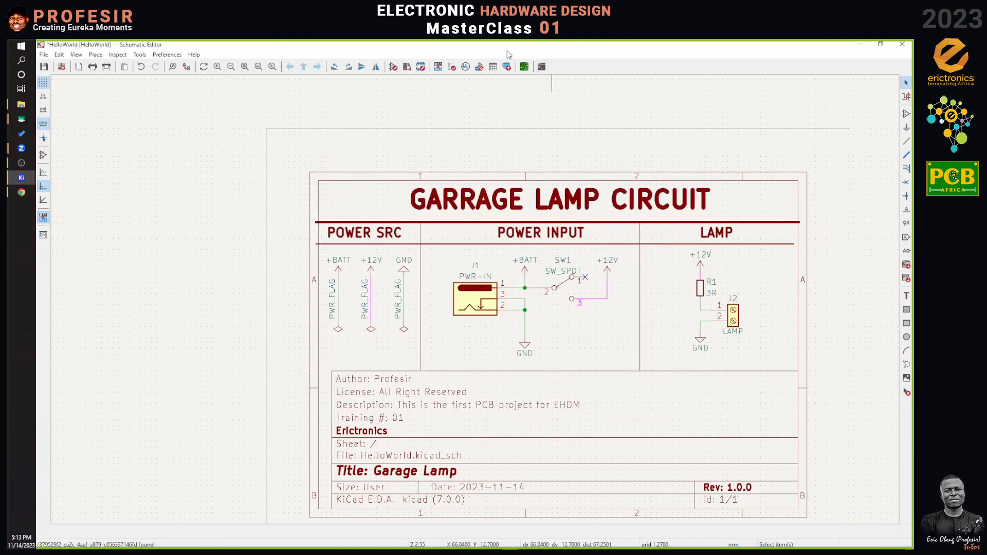
Step: Review the BOM generator scripts bom_csv_grouped_extra, bom_csv_grouped_by_value and bom_csv_grouped_by_value_with_fp without generating a bill of materials
{"action": "left_click", "coordinate": [508, 69]}
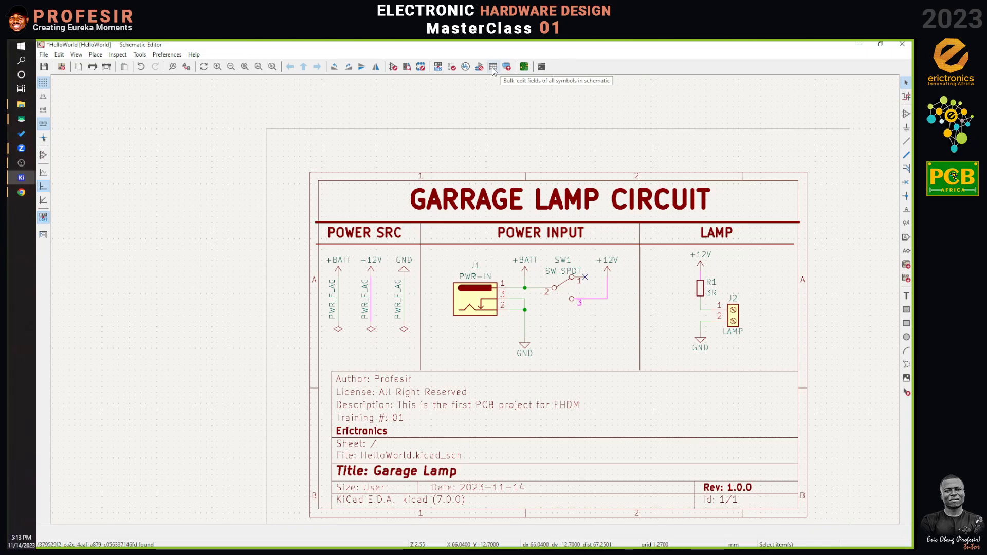
{"action": "left_click", "coordinate": [507, 70]}
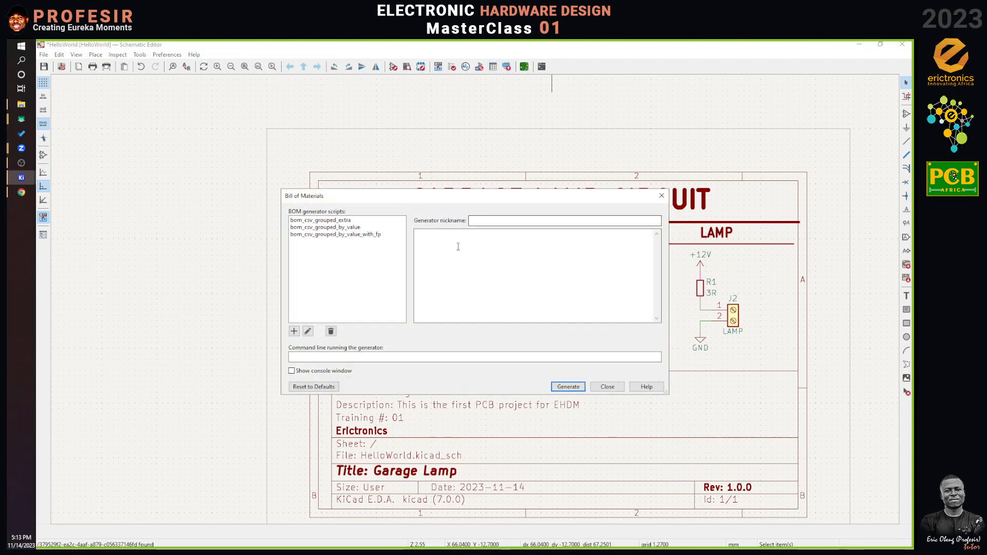
{"action": "left_click", "coordinate": [337, 221]}
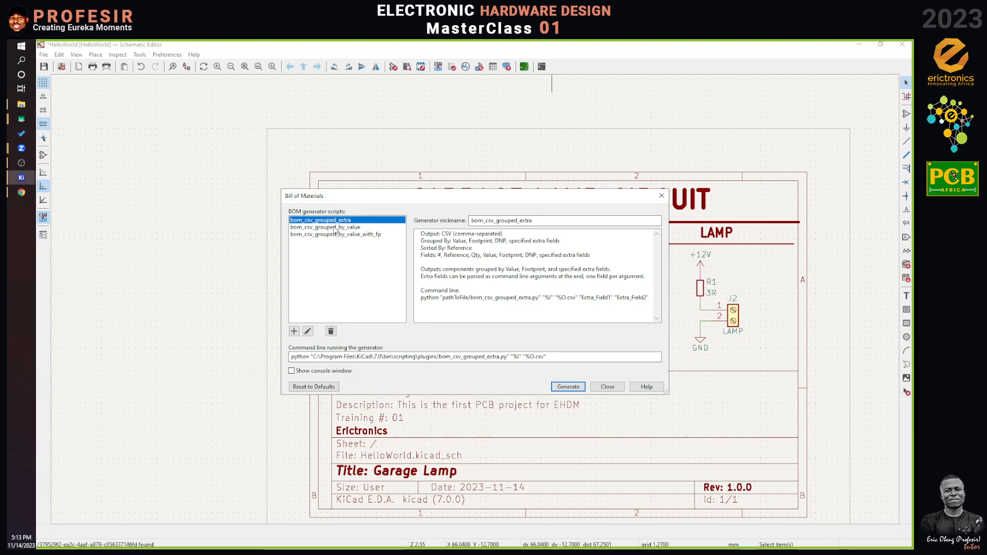
{"action": "left_click", "coordinate": [335, 228]}
{"action": "left_click", "coordinate": [335, 234]}
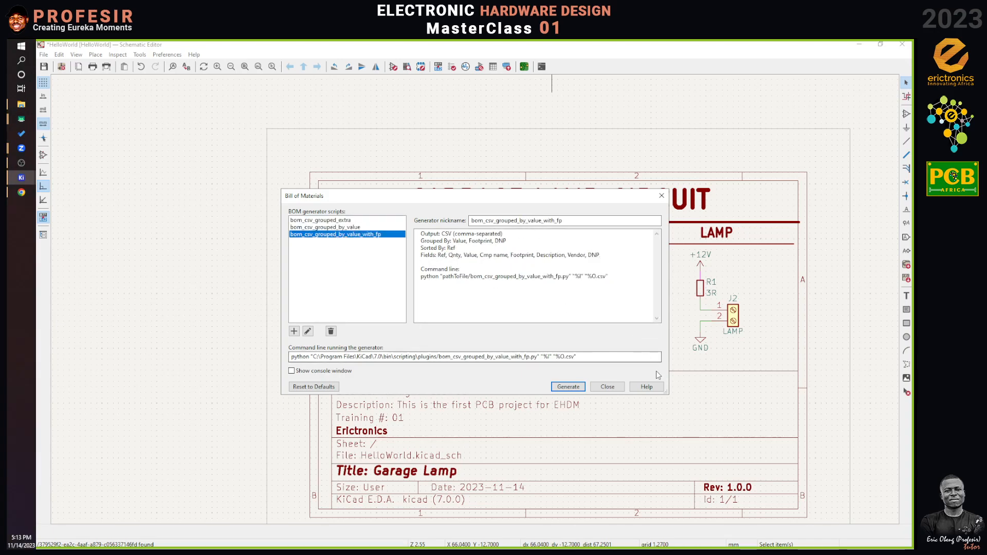
{"action": "left_click", "coordinate": [608, 387]}
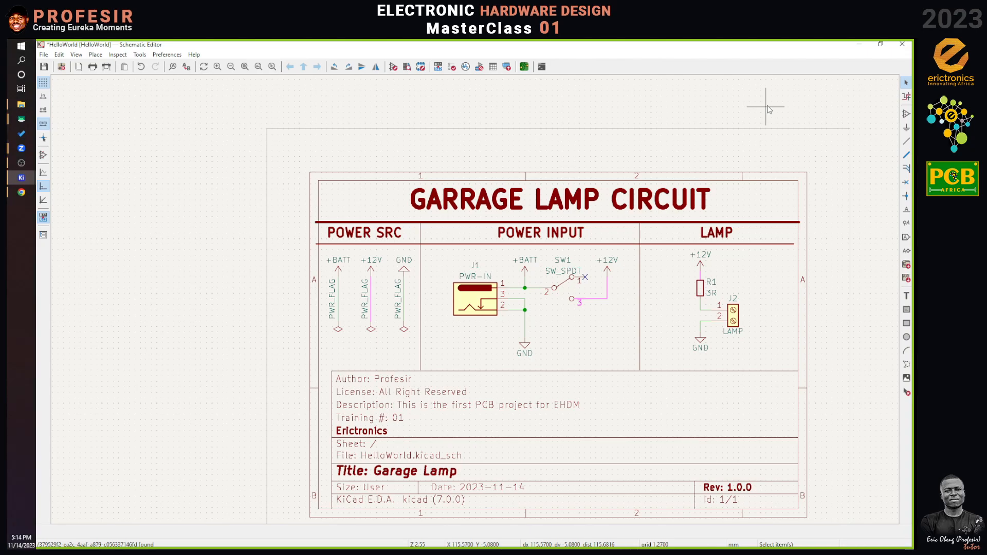
Step: Start updating the PCB from the garage lamp schematic
{"action": "left_click", "coordinate": [140, 55]}
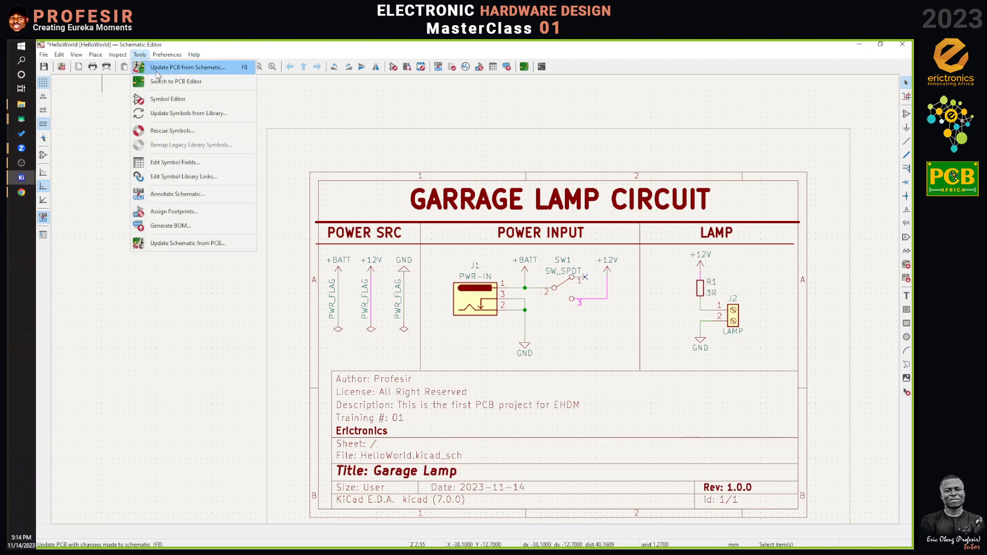
{"action": "left_click", "coordinate": [200, 71]}
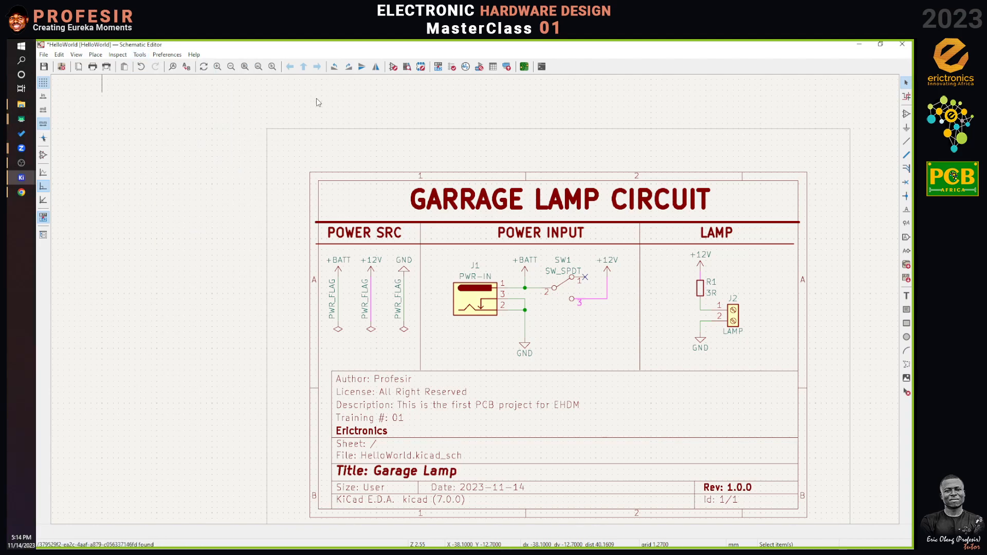
{"action": "left_click", "coordinate": [140, 55]}
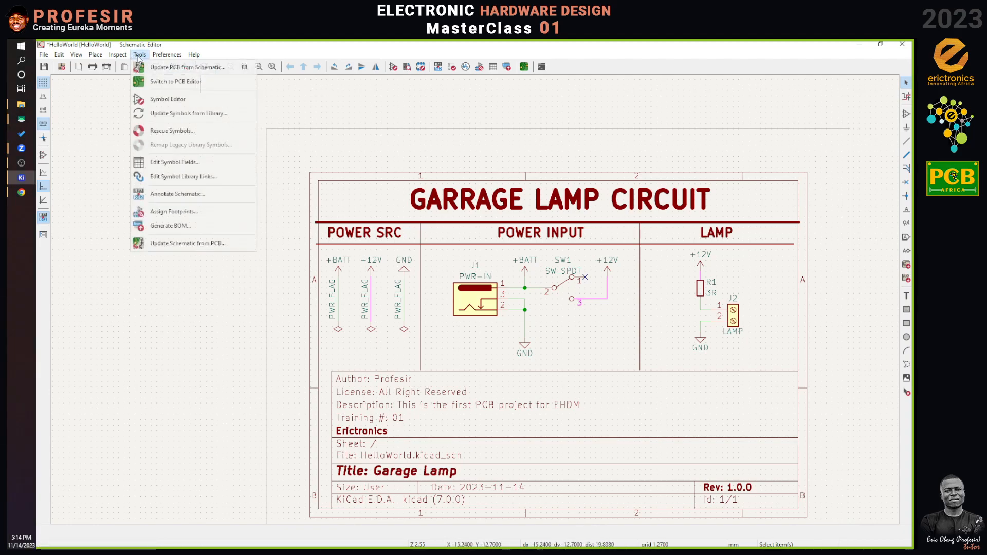
{"action": "left_click", "coordinate": [168, 73]}
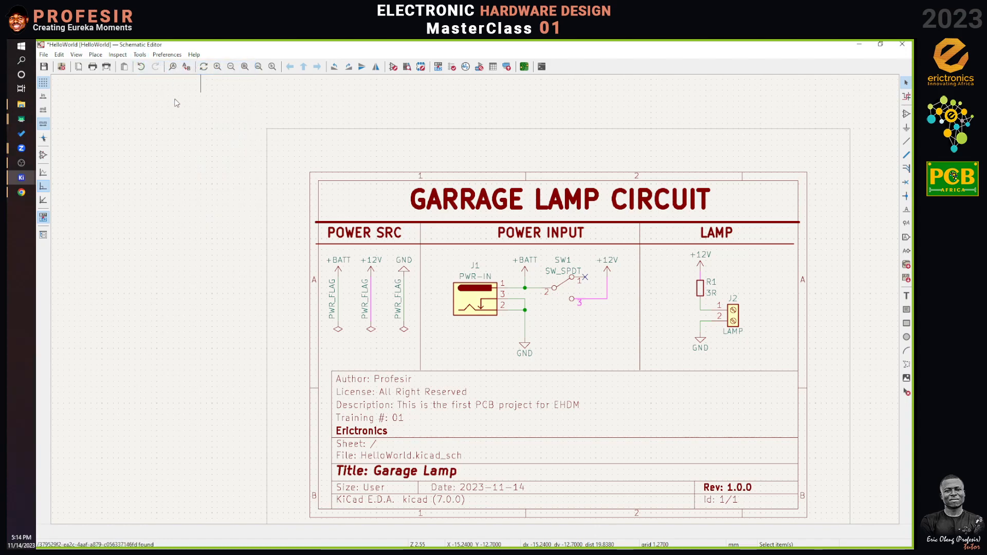